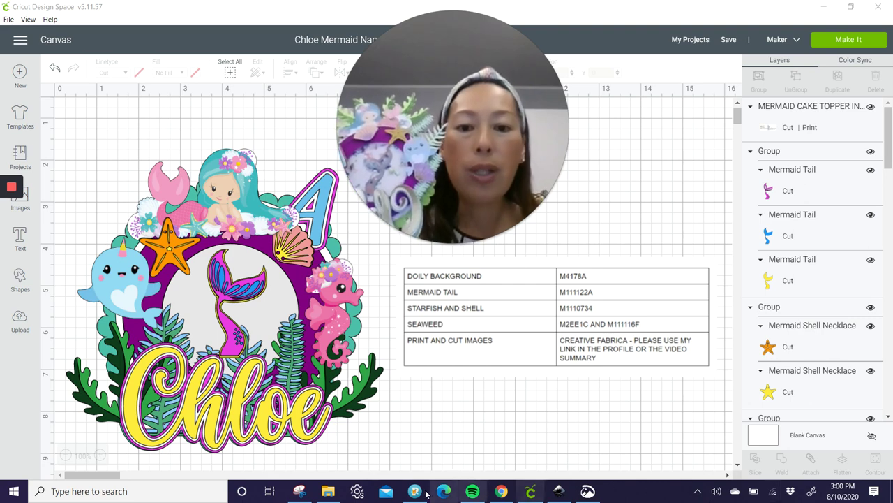
# Switch to Chrome, view the second preview image of the Mermaid Floral graphic on Creative Fabrica, and return to Cricut Design Space.
pyautogui.click(502, 491)
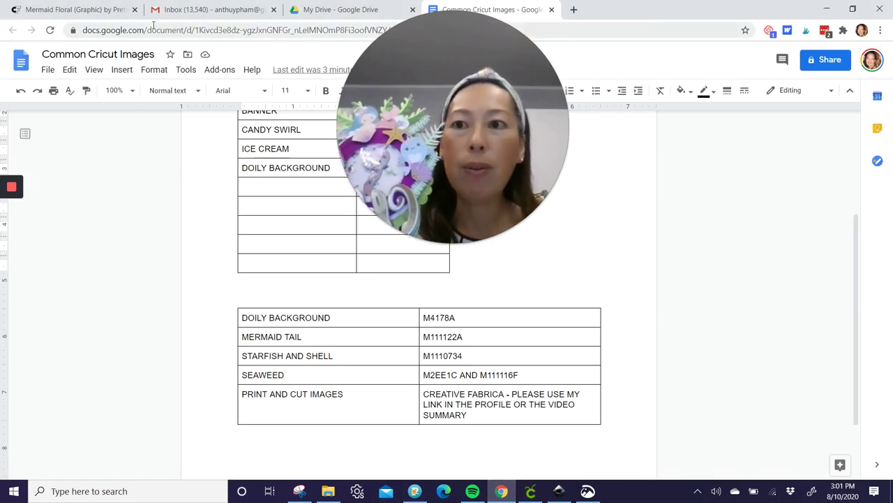
pyautogui.click(84, 10)
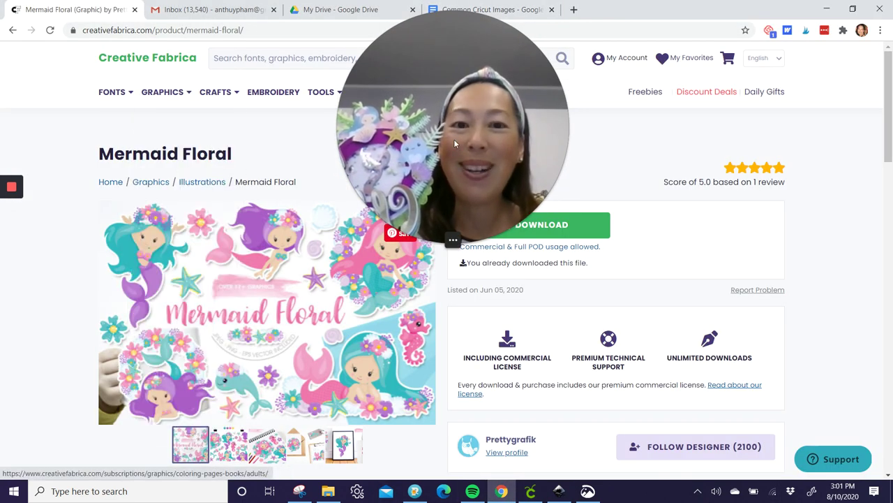
pyautogui.moveTo(454, 139); pyautogui.dragTo(644, 75)
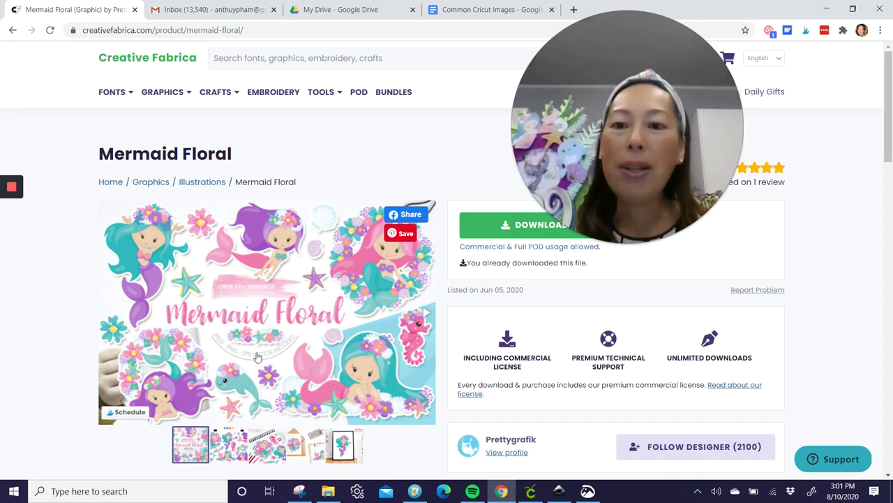
pyautogui.click(230, 445)
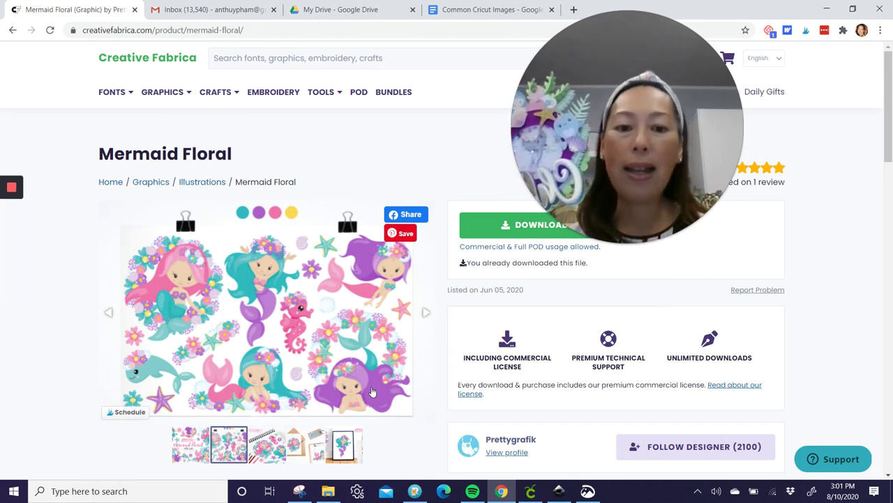
pyautogui.click(530, 491)
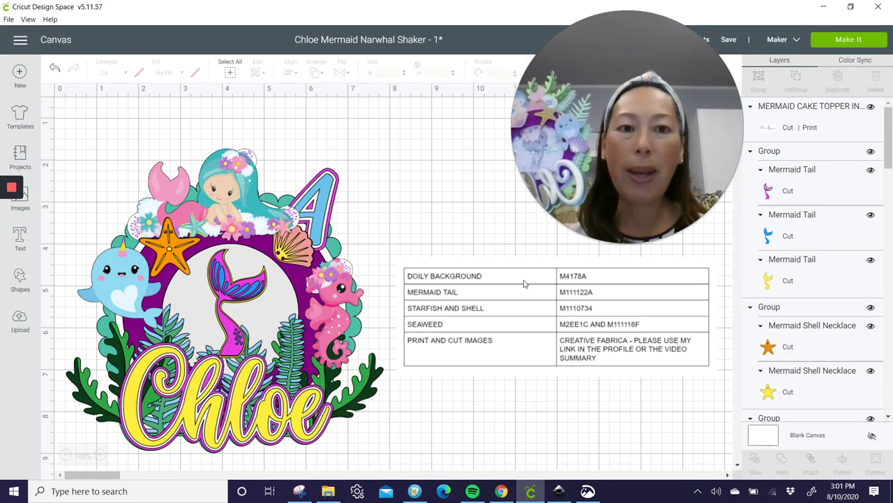
pyautogui.moveTo(685, 164); pyautogui.dragTo(526, 161)
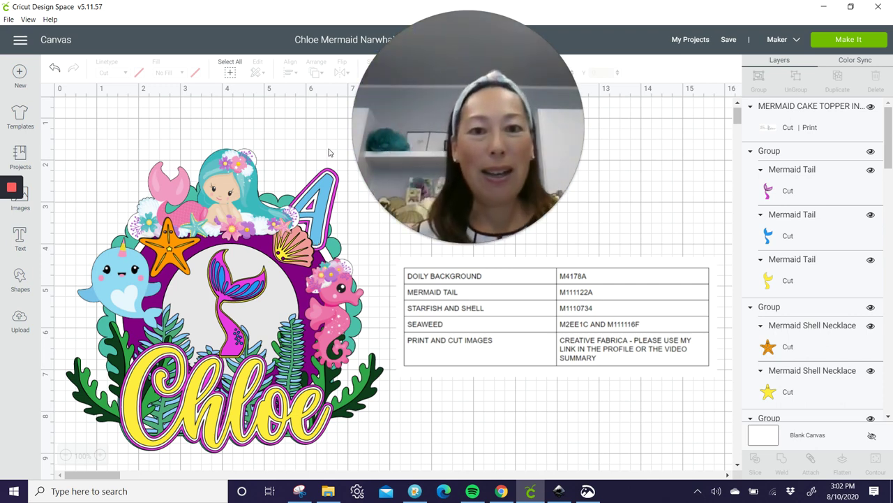
pyautogui.click(453, 241)
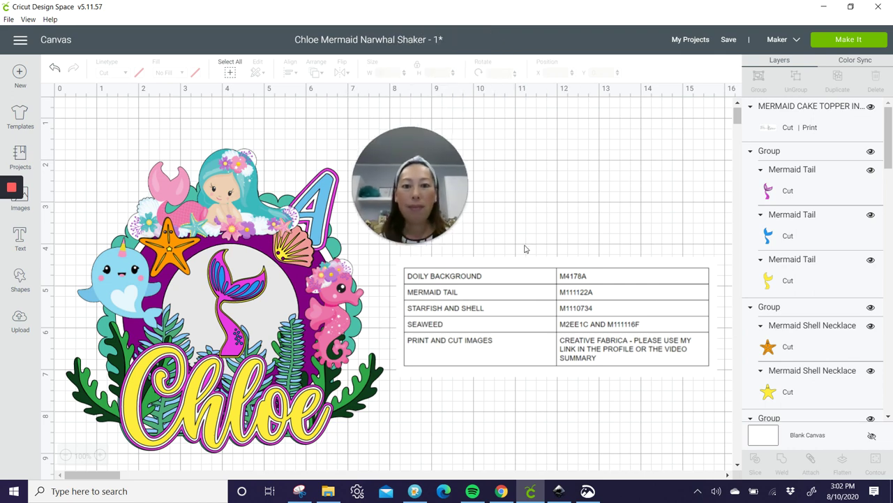
pyautogui.moveTo(451, 199); pyautogui.dragTo(414, 112)
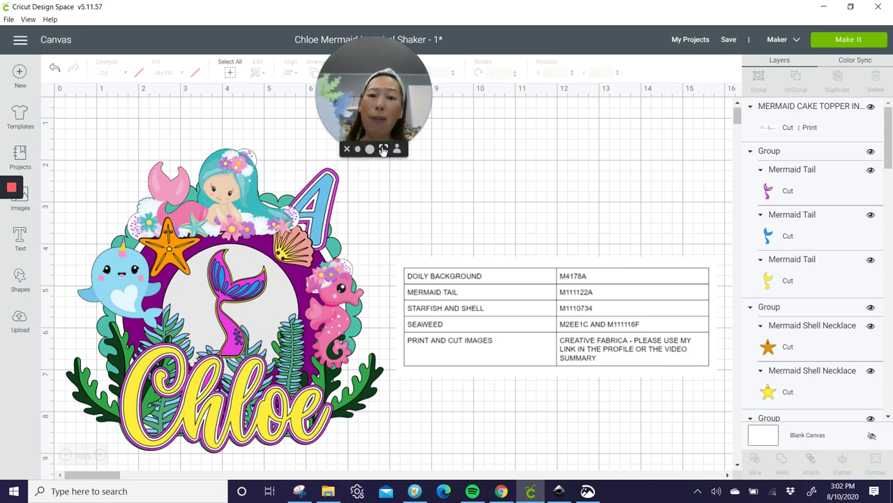
pyautogui.click(370, 150)
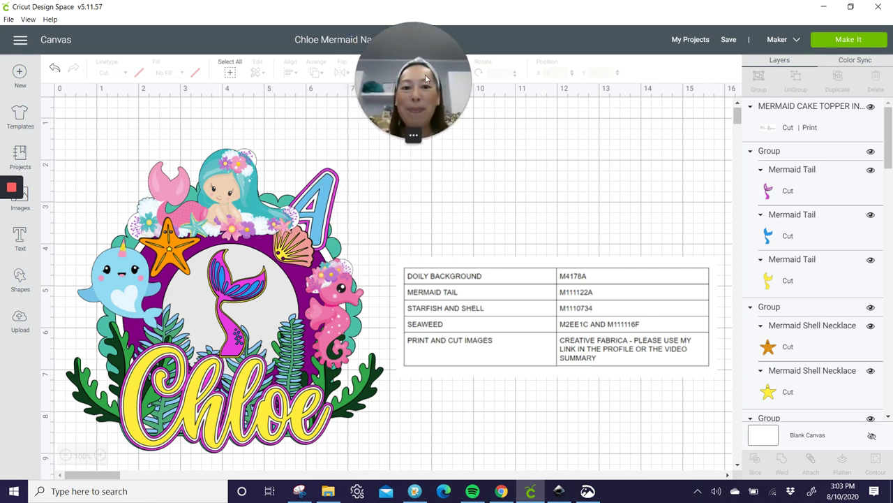
# Delete the image-code reference table from the canvas.
pyautogui.moveTo(480, 316); pyautogui.dragTo(478, 278)
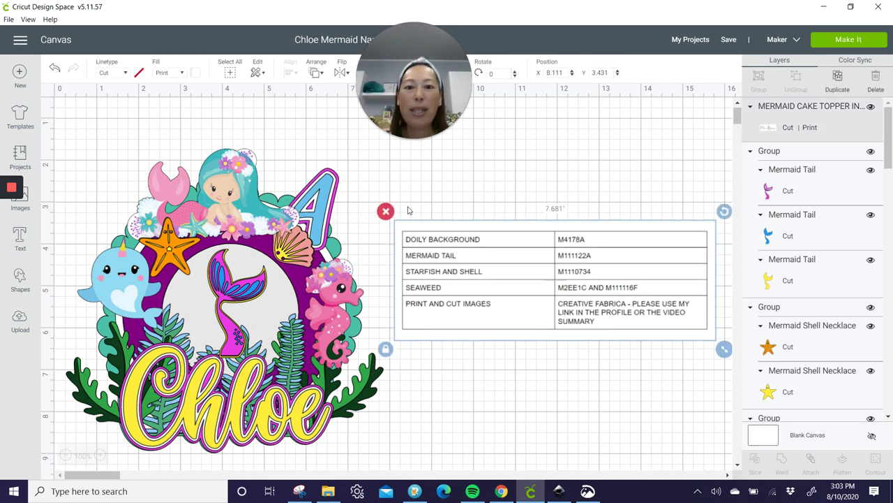
pyautogui.click(383, 210)
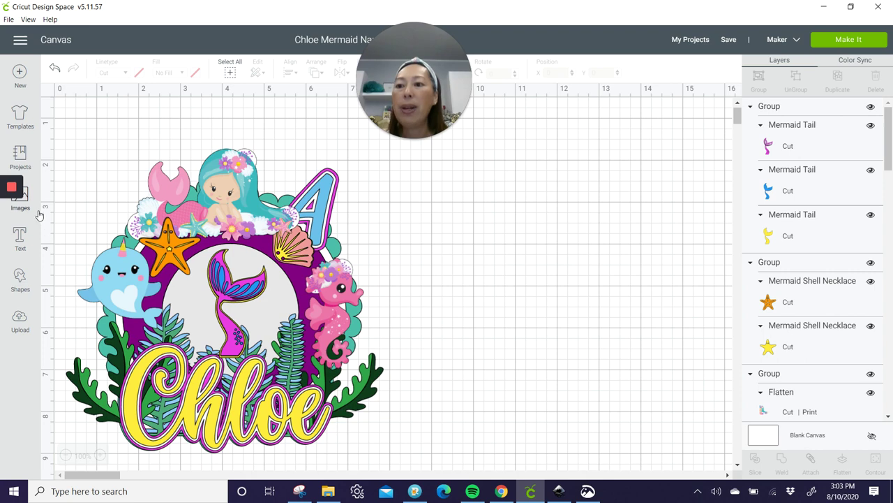
# Search the Cricut image library for #M111122A.
pyautogui.click(20, 196)
pyautogui.moveTo(453, 77); pyautogui.dragTo(323, 77)
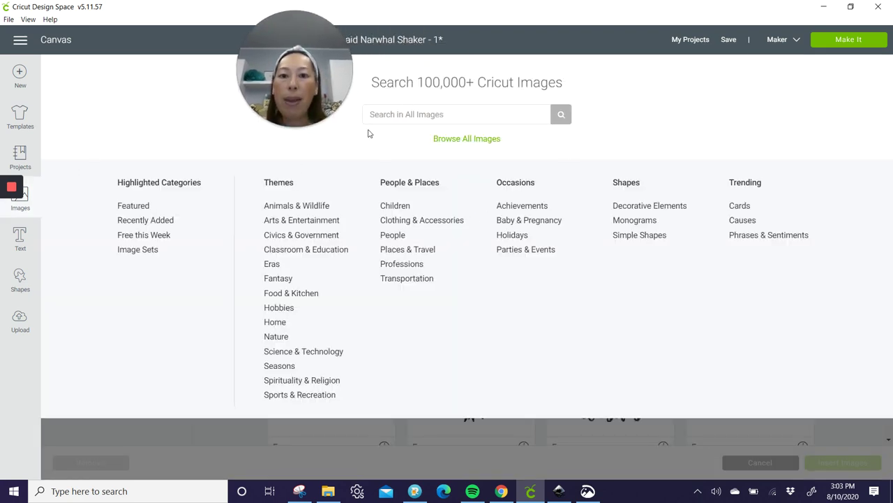
pyautogui.click(396, 118)
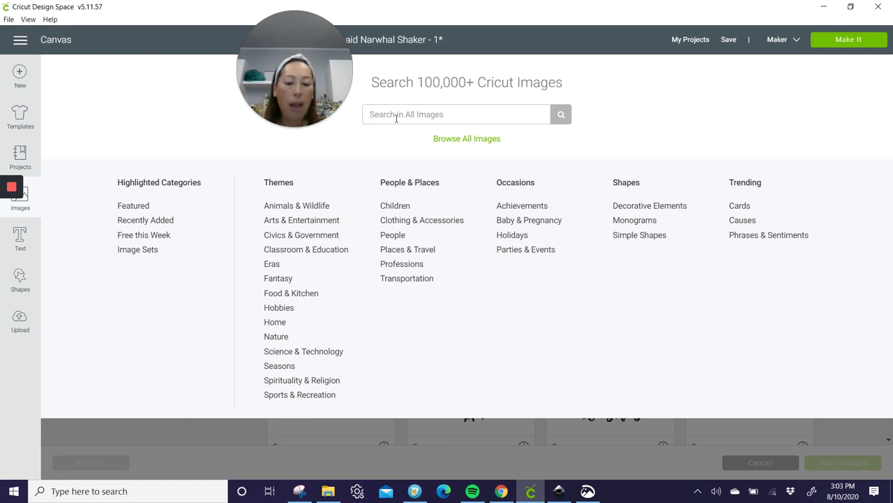
pyautogui.write('#')
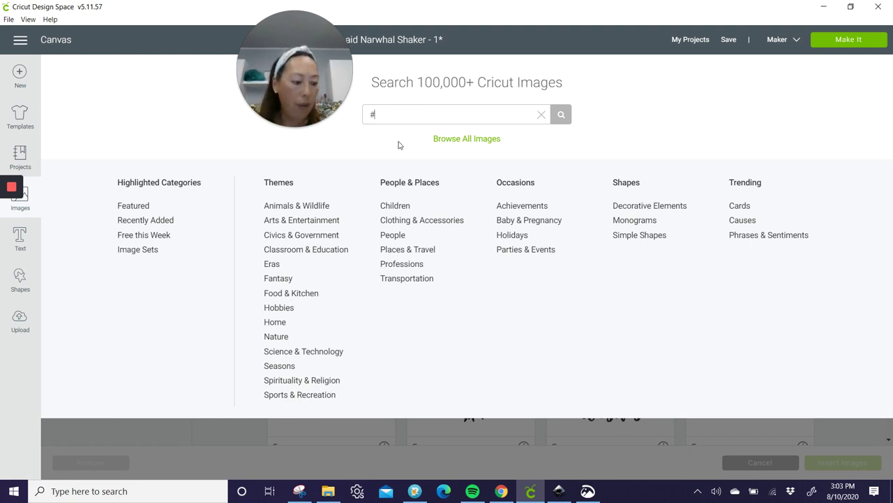
pyautogui.write('M11')
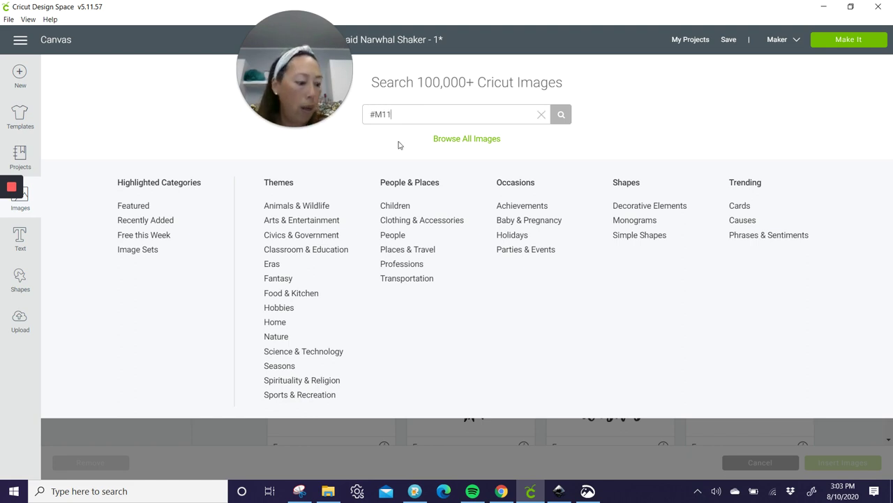
pyautogui.write('1122A')
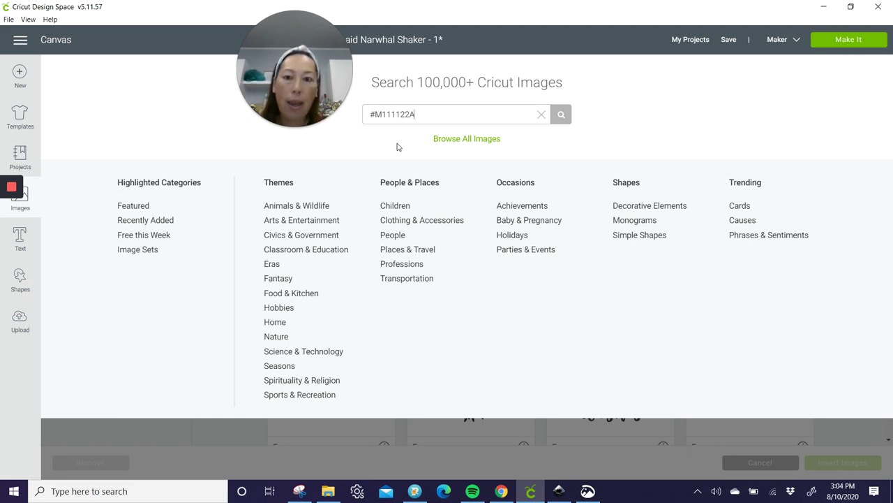
pyautogui.press('Return')
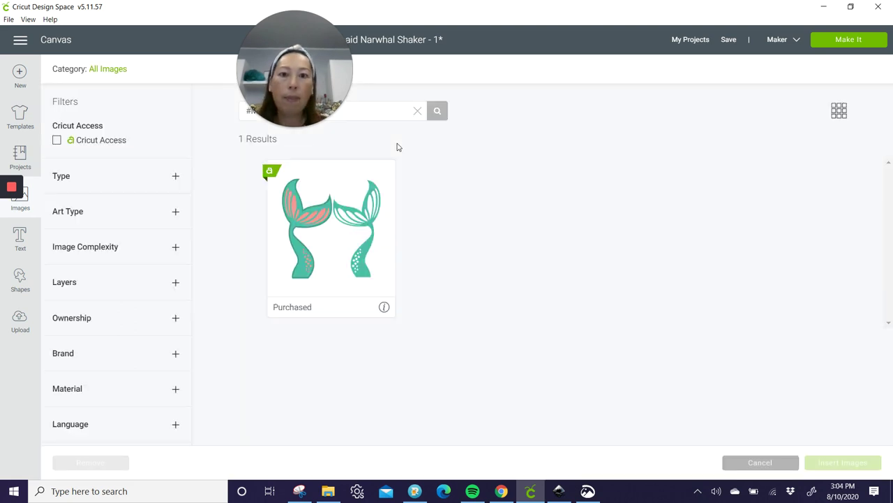
# Insert the mermaid tail image and move it to the empty canvas beside the cake topper, at about X 11.1, Y 1.7.
pyautogui.click(361, 236)
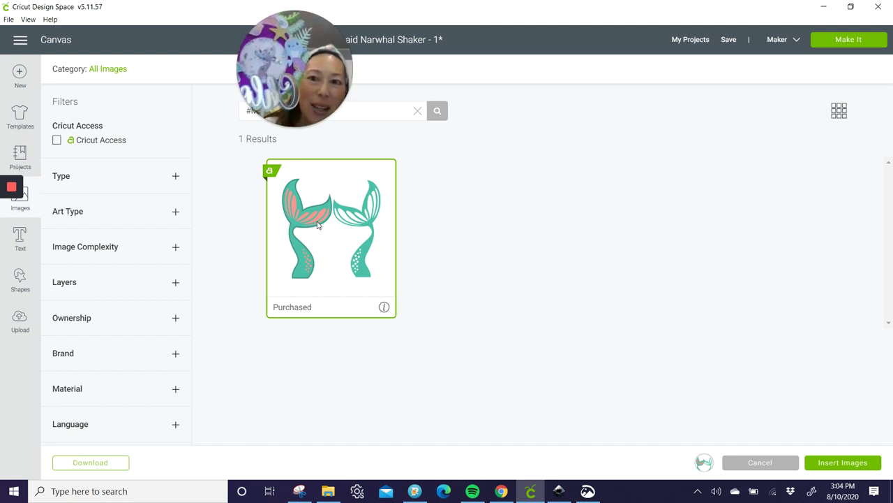
pyautogui.click(823, 462)
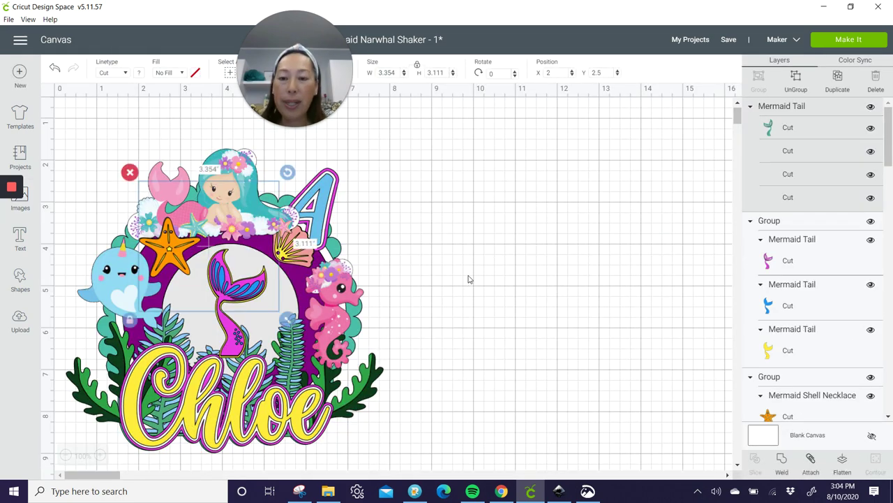
pyautogui.moveTo(209, 247); pyautogui.dragTo(591, 214)
# Search the Cricut image library for #M1110734.
pyautogui.click(25, 199)
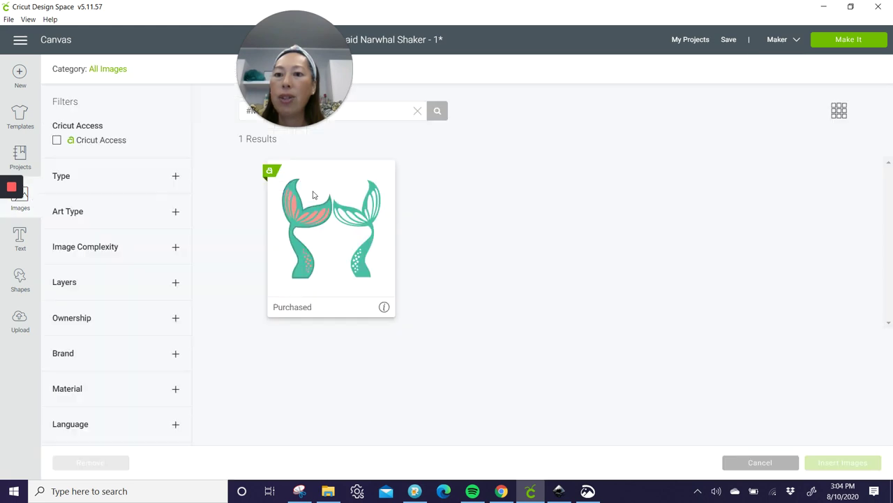
pyautogui.moveTo(284, 68); pyautogui.dragTo(178, 68)
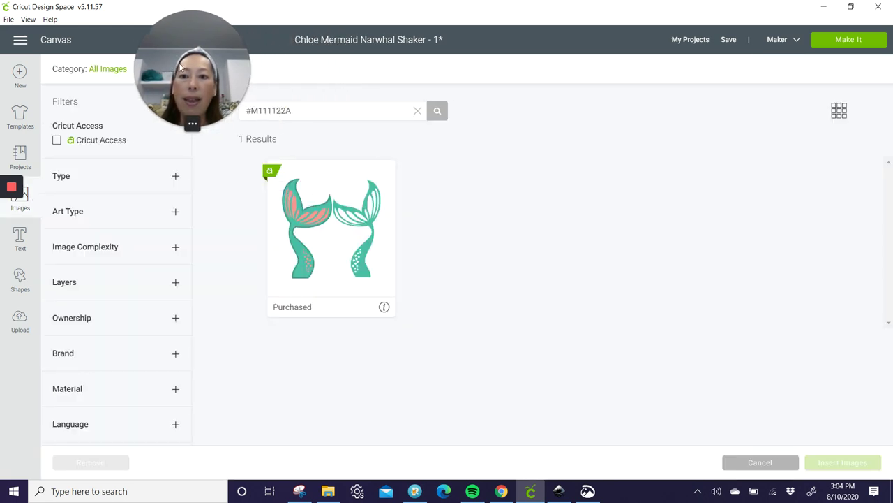
pyautogui.click(316, 114)
pyautogui.press('BackSpace')
pyautogui.press('BackSpace')
pyautogui.press('BackSpace')
pyautogui.press('BackSpace')
pyautogui.press('BackSpace')
pyautogui.press('BackSpace')
pyautogui.press('BackSpace')
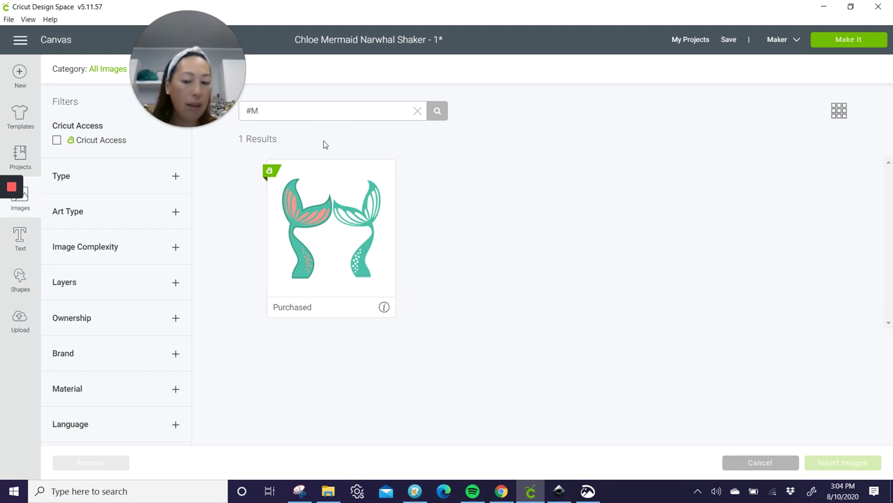
pyautogui.write('1110734')
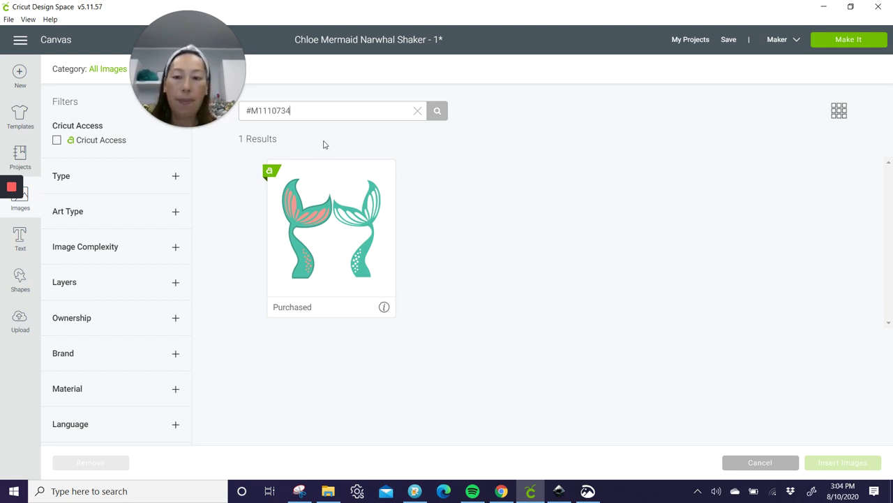
pyautogui.press('Return')
# Insert the starfish and shell image and place it between the cake topper and the mermaid tails, at about X 8.1, Y 0.9.
pyautogui.click(335, 223)
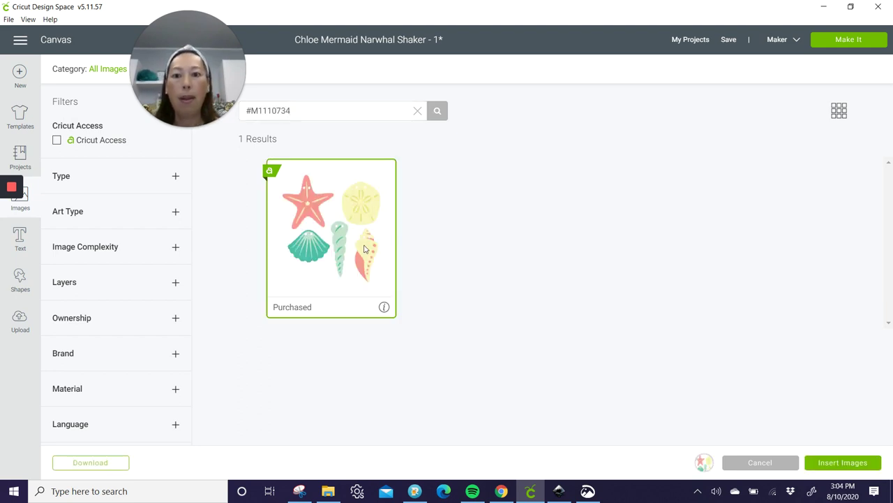
pyautogui.click(842, 462)
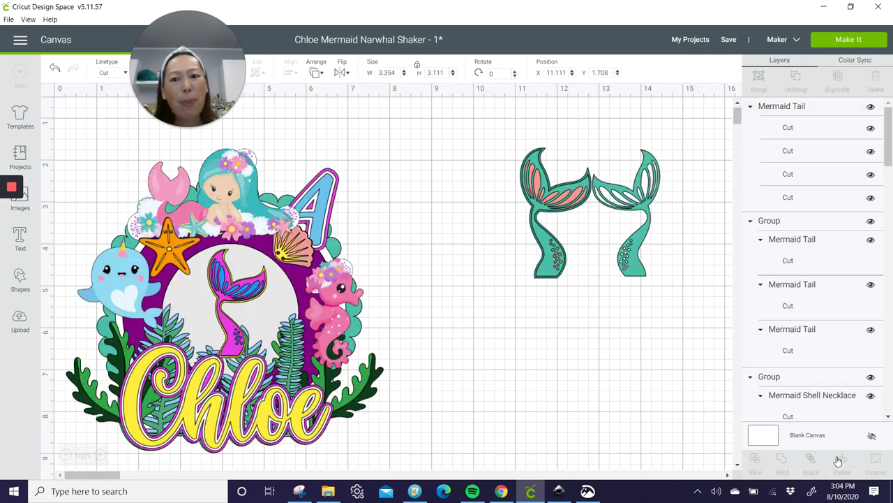
pyautogui.click(554, 272)
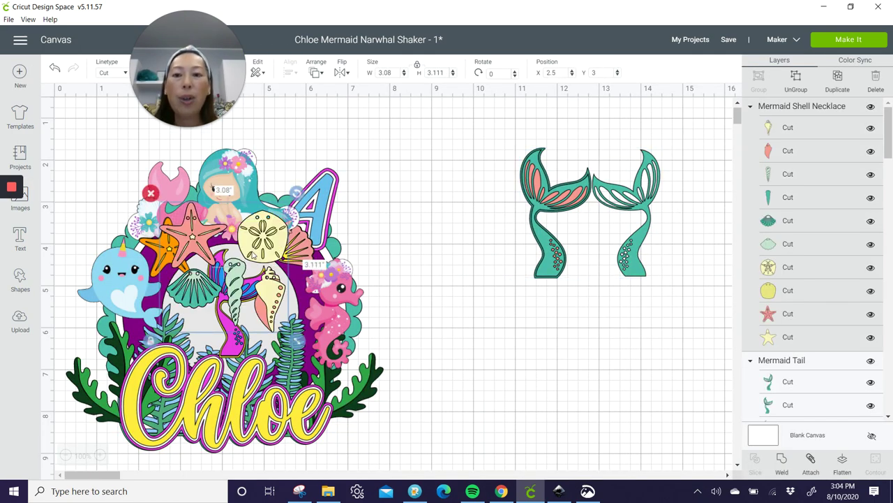
pyautogui.moveTo(257, 258); pyautogui.dragTo(485, 167)
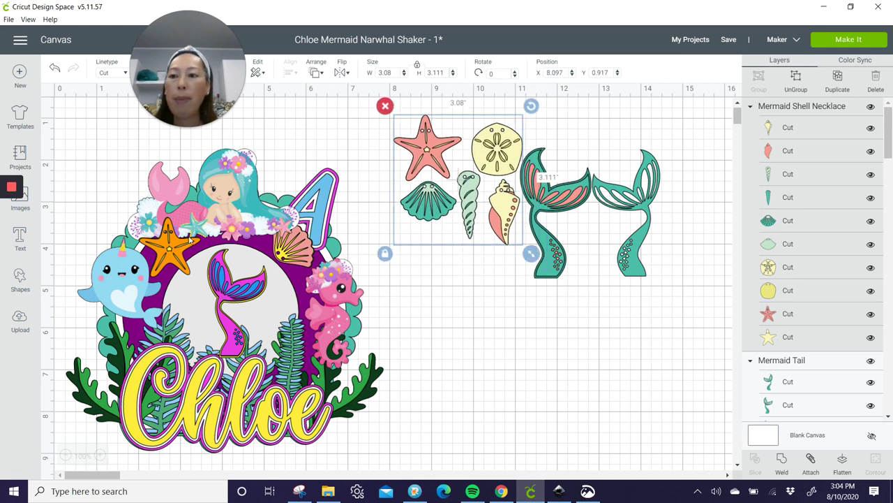
# Find image #M2EE1C, insert the green seaweed, and place it below the teal mermaid tails at about X 11.2, Y 4.3.
pyautogui.click(20, 195)
pyautogui.click(312, 113)
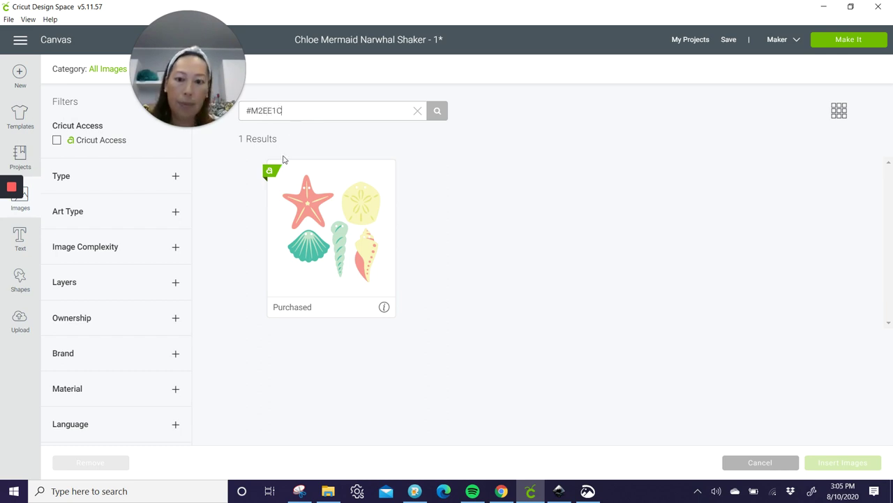
pyautogui.click(355, 211)
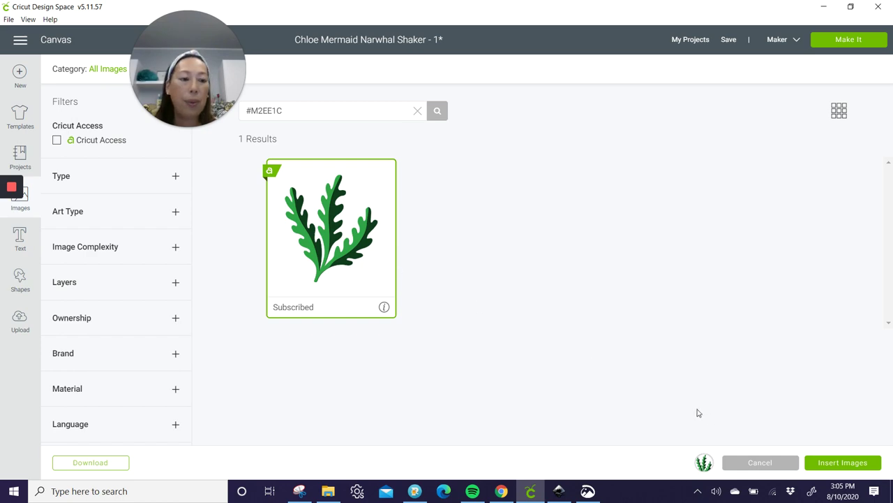
pyautogui.click(846, 463)
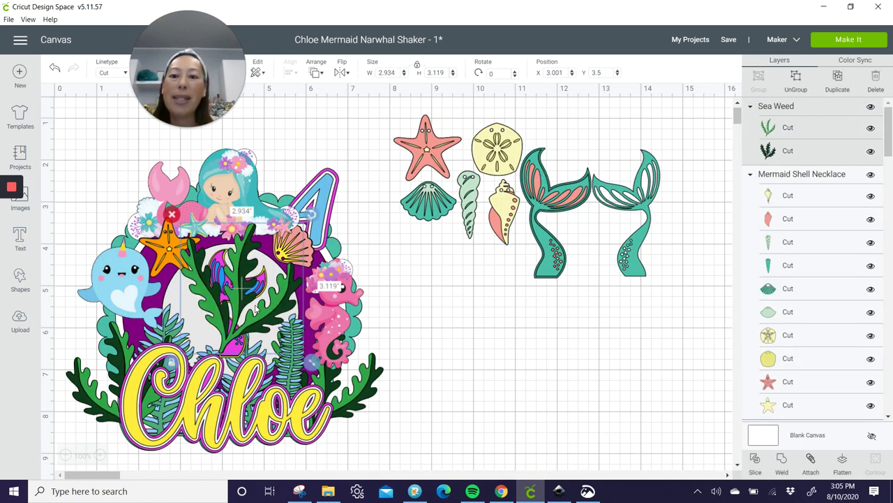
pyautogui.moveTo(258, 312); pyautogui.dragTo(604, 344)
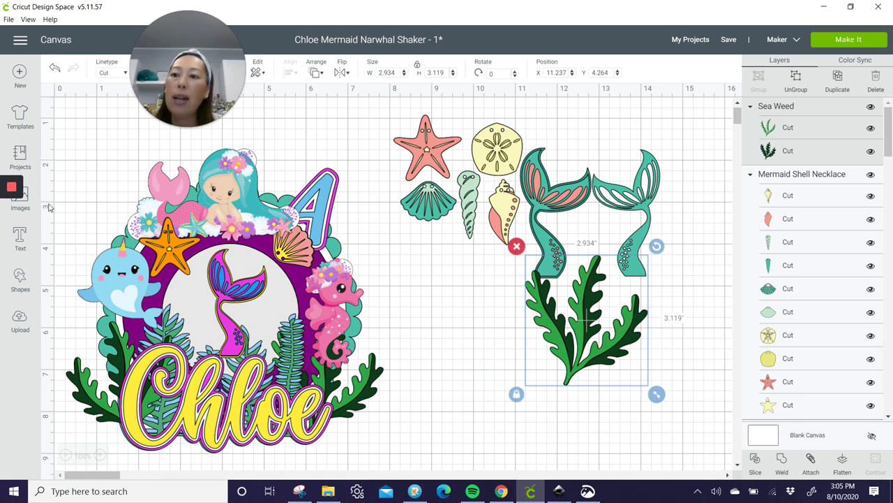
# Find image #M111116F in the image library and insert the hanging seaweed border onto the canvas.
pyautogui.click(21, 199)
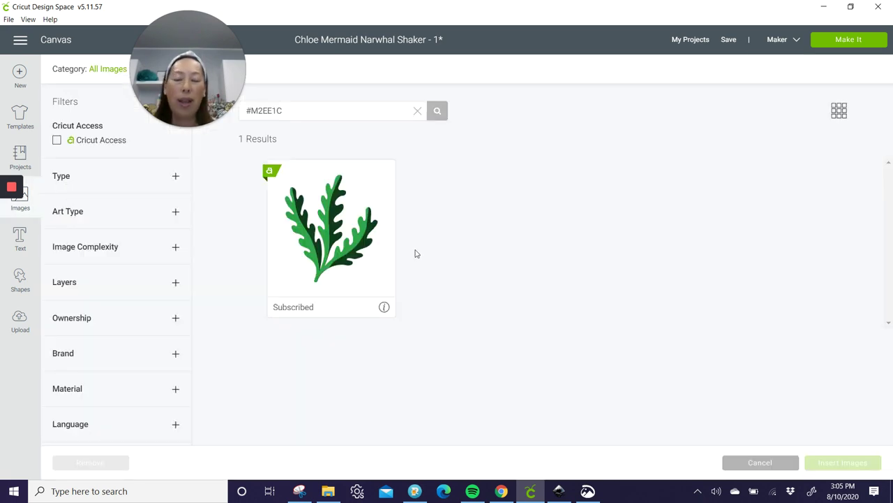
pyautogui.click(298, 111)
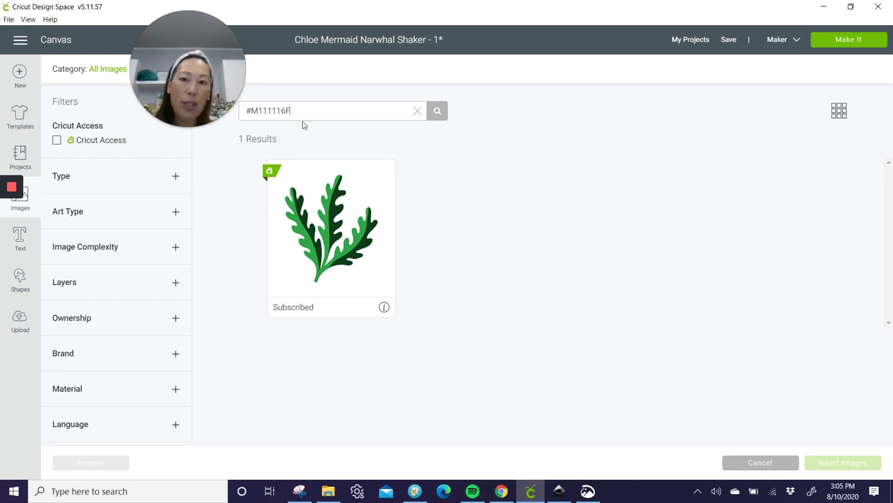
pyautogui.press('Return')
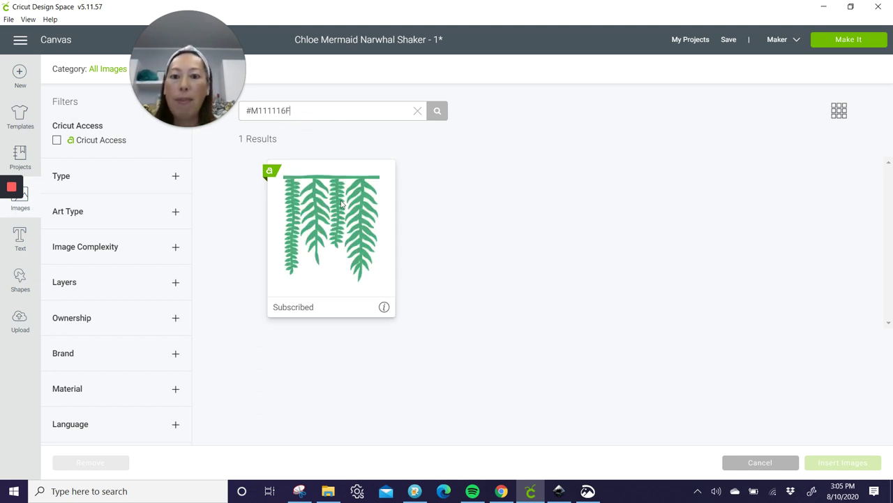
pyautogui.click(372, 240)
pyautogui.click(859, 460)
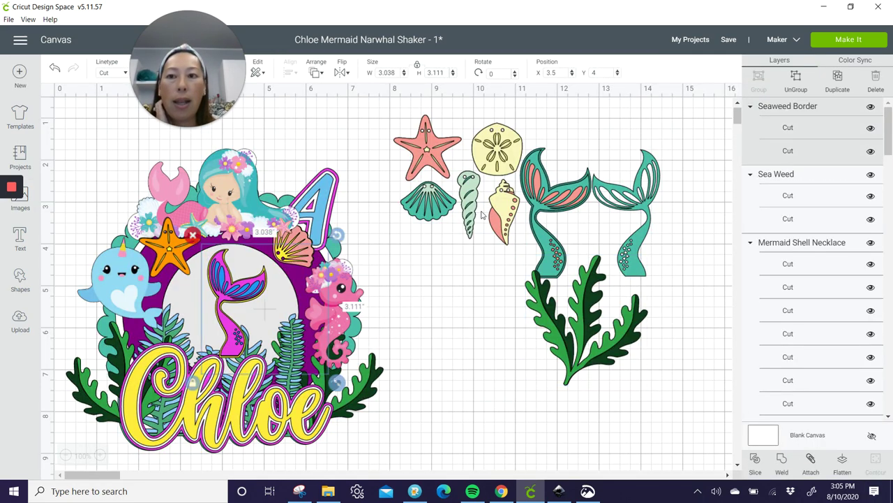
# Move the hanging seaweed border below the shells and rotate it about 187° so the fronds point upward.
pyautogui.moveTo(309, 267); pyautogui.dragTo(550, 309)
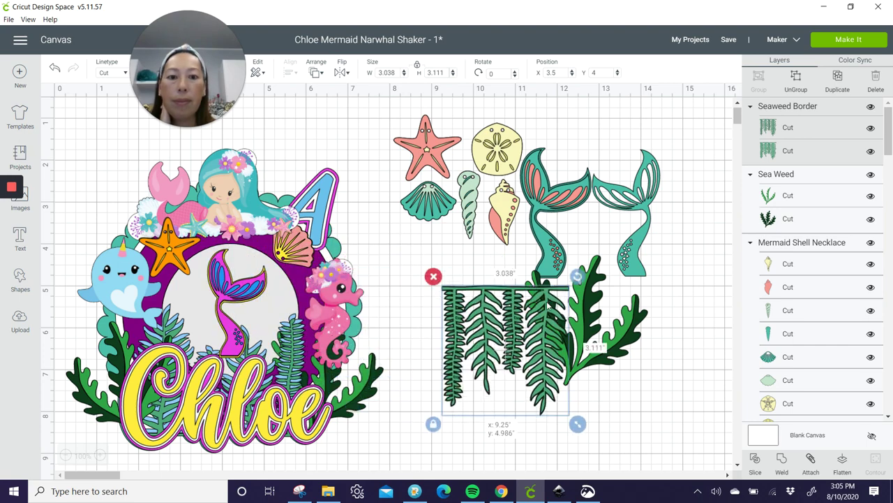
pyautogui.moveTo(577, 276); pyautogui.dragTo(423, 416)
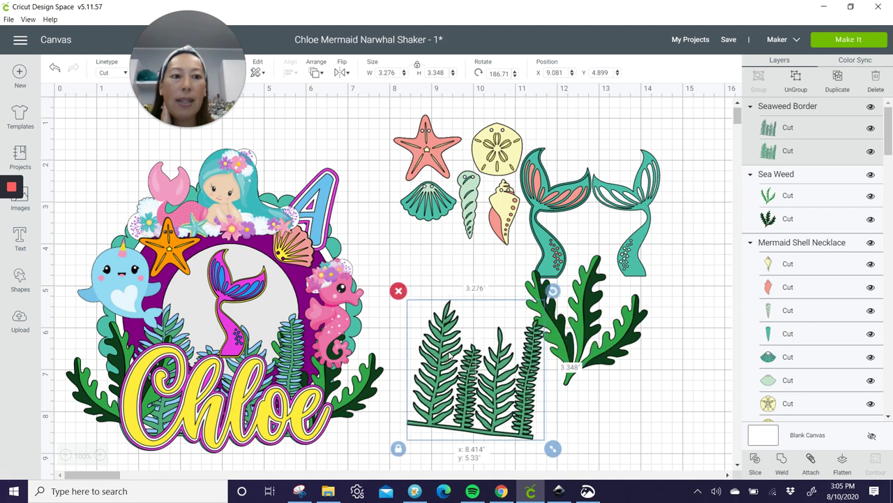
pyautogui.click(774, 129)
pyautogui.click(506, 390)
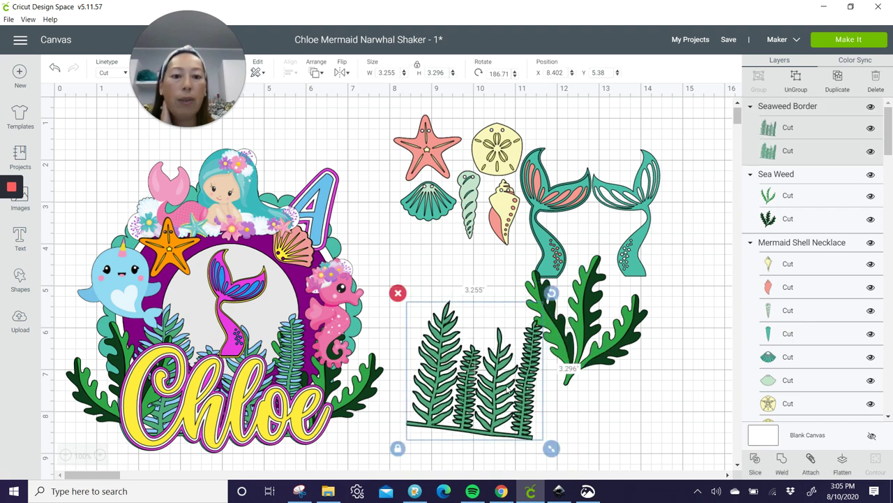
# Ungroup the seaweed border and nudge its front layer into place at about X 8.4, Y 5.38.
pyautogui.click(795, 80)
pyautogui.moveTo(509, 389)
pyautogui.mouseDown()
pyautogui.moveTo(594, 386)
pyautogui.moveTo(513, 390)
pyautogui.mouseUp()
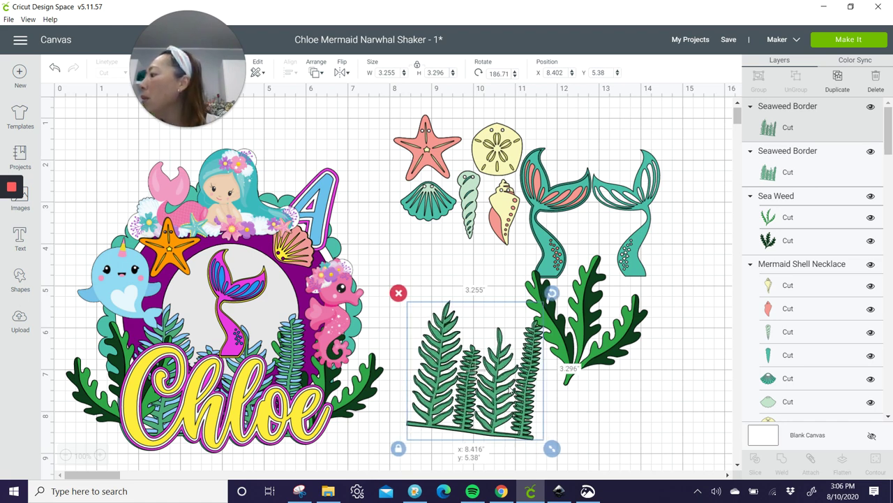
pyautogui.moveTo(510, 390); pyautogui.dragTo(512, 390)
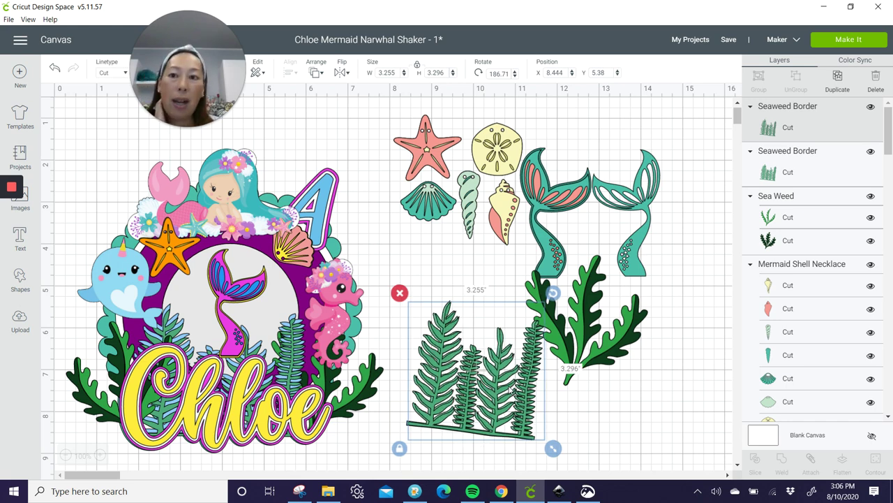
pyautogui.moveTo(501, 393); pyautogui.dragTo(496, 393)
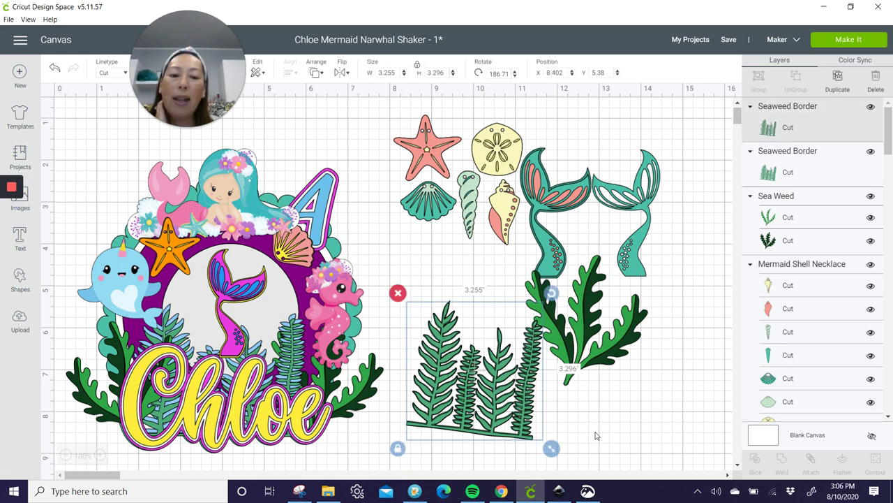
# Rotate both seaweed border layers together to level their base, and move them up to about X 9.0, Y 3.1.
pyautogui.moveTo(596, 432); pyautogui.dragTo(451, 420)
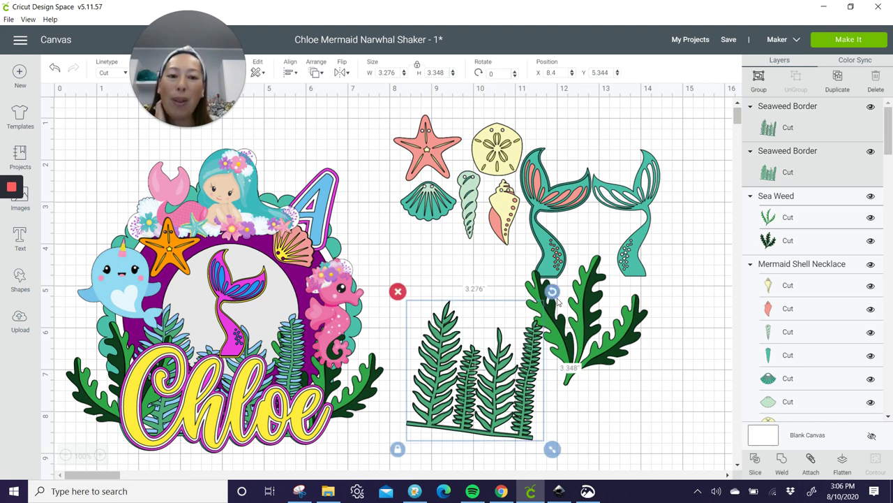
pyautogui.moveTo(556, 296)
pyautogui.mouseDown()
pyautogui.moveTo(540, 277)
pyautogui.moveTo(546, 289)
pyautogui.mouseUp()
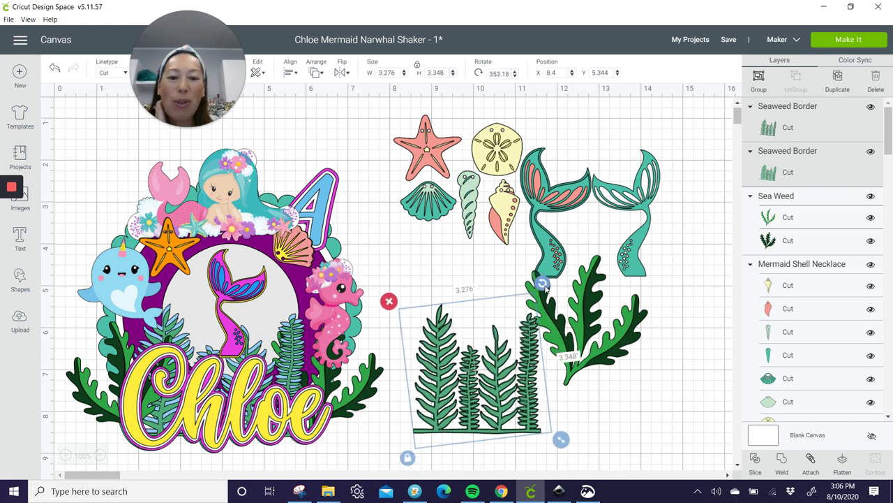
pyautogui.click(459, 445)
pyautogui.click(459, 427)
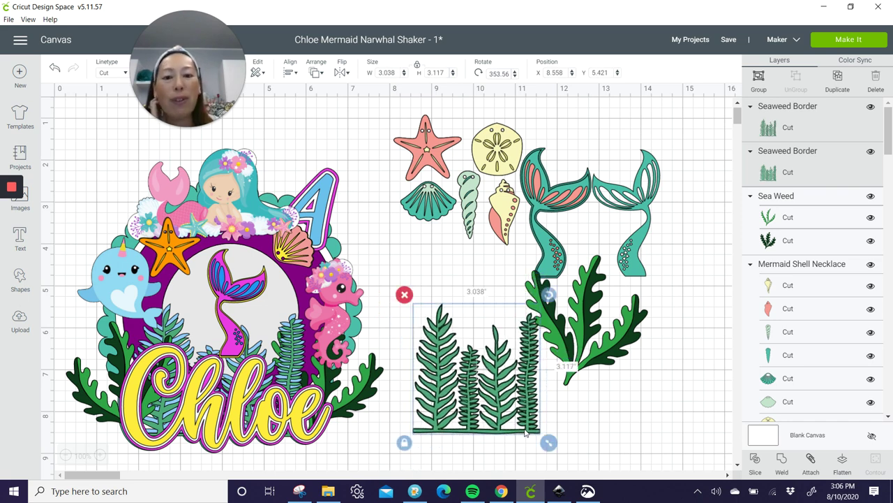
pyautogui.moveTo(502, 399); pyautogui.dragTo(521, 303)
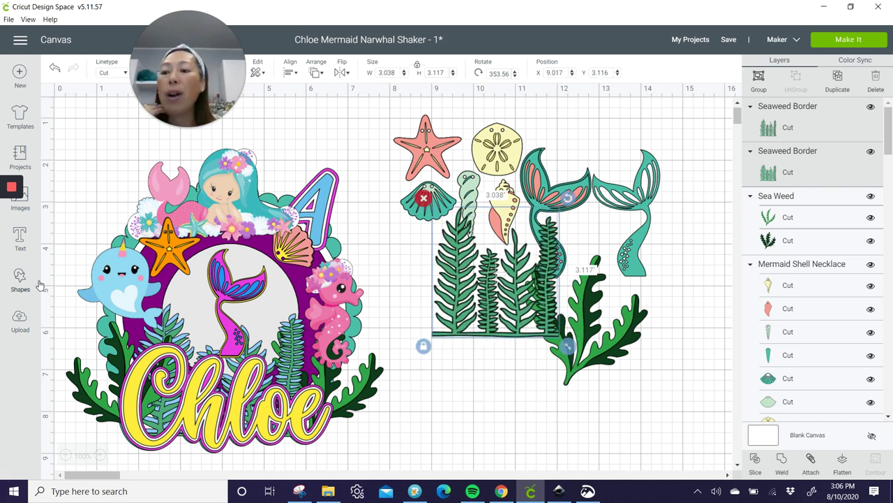
# Search the image library for DOILY.
pyautogui.click(36, 204)
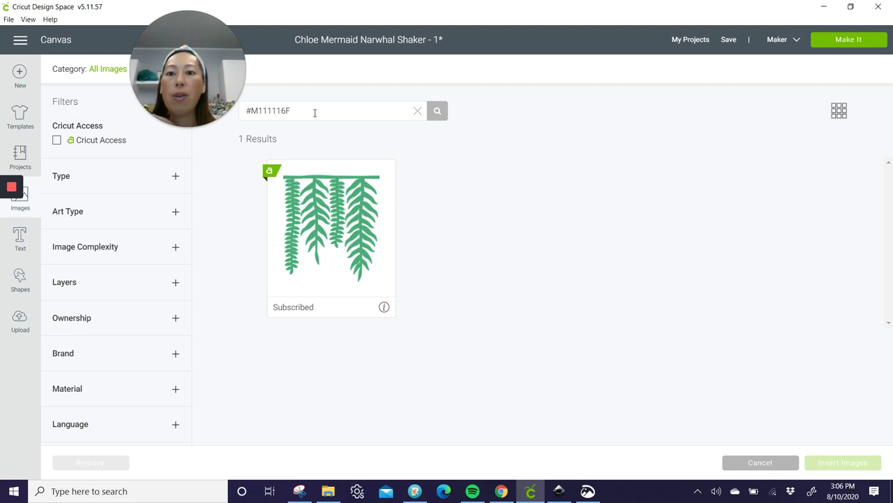
pyautogui.moveTo(315, 113); pyautogui.dragTo(129, 112)
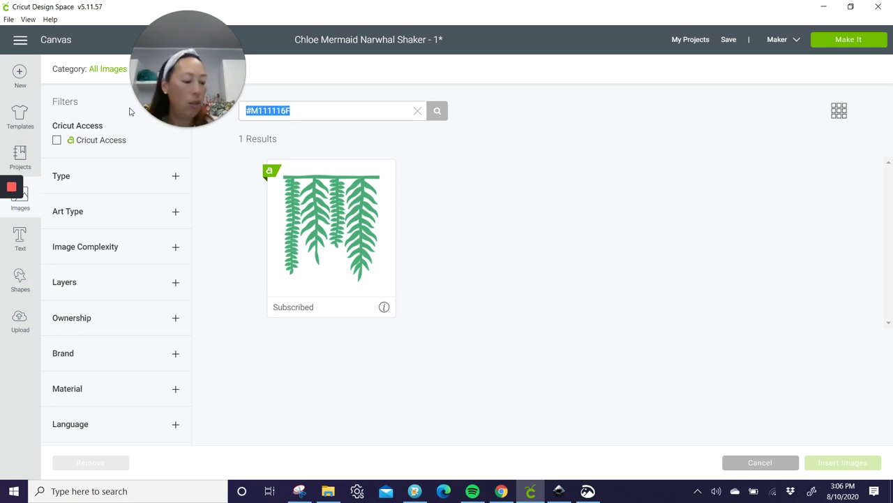
pyautogui.write('DOILY')
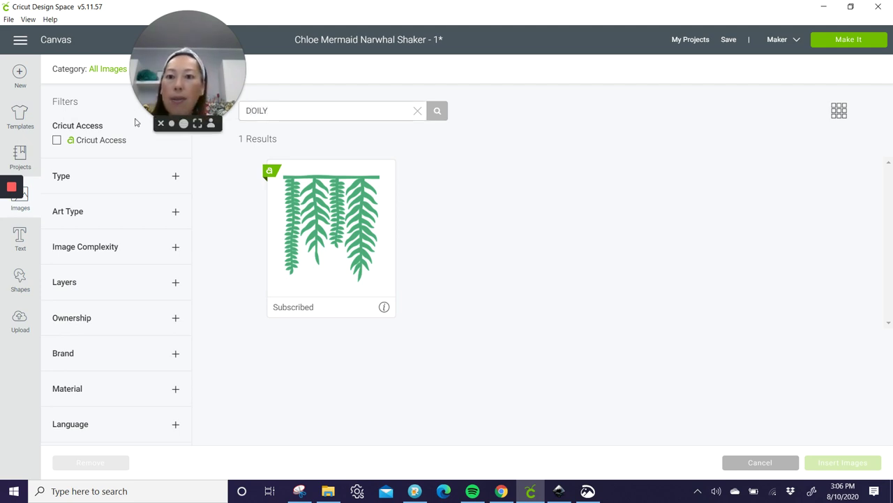
pyautogui.press('Return')
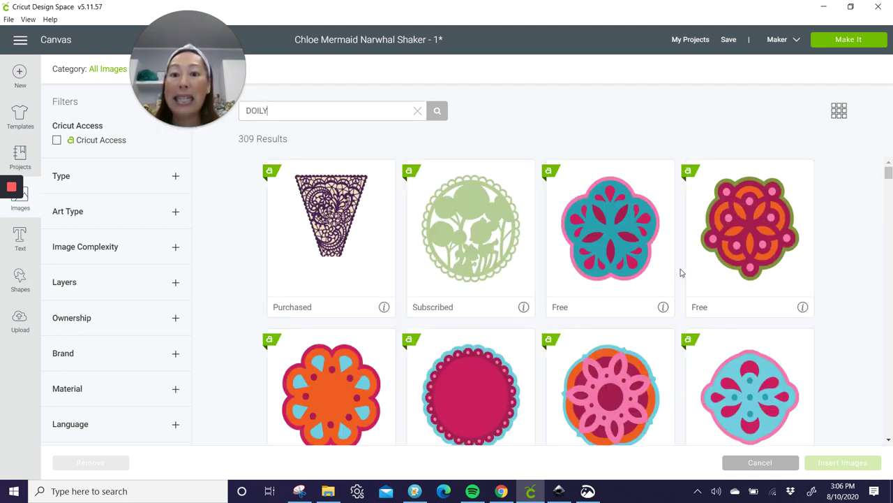
pyautogui.click(495, 402)
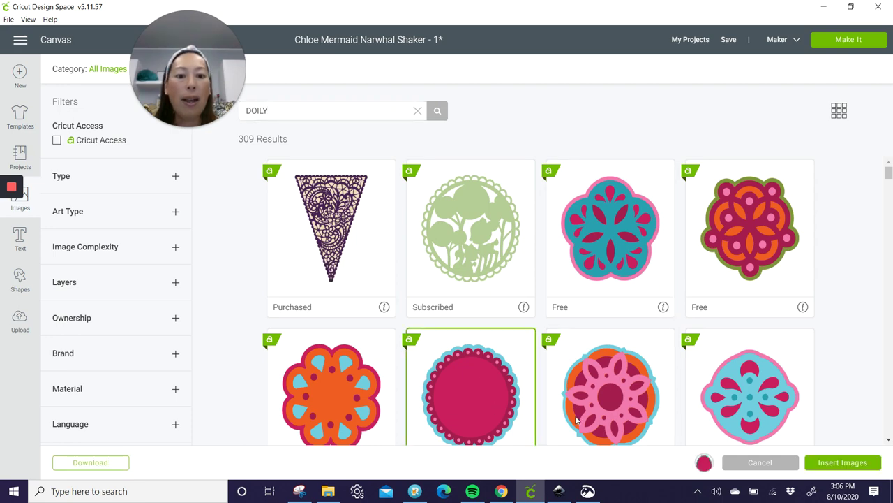
pyautogui.click(821, 469)
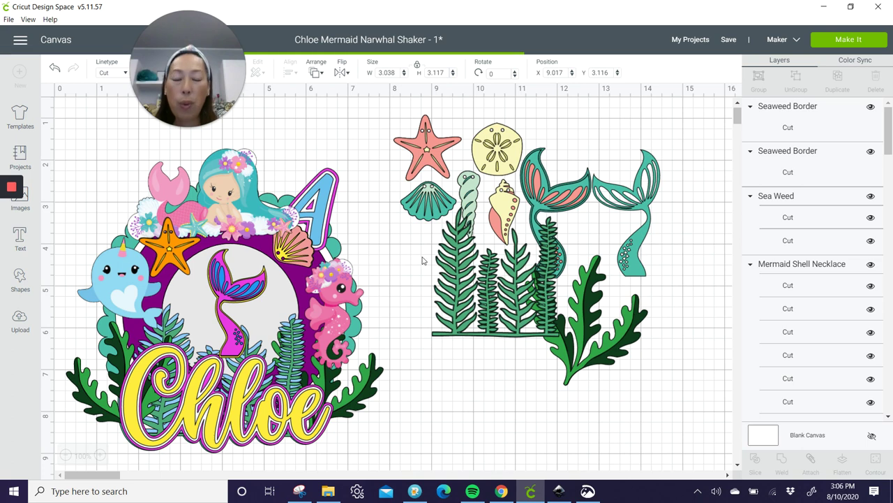
pyautogui.moveTo(199, 35); pyautogui.dragTo(401, 33)
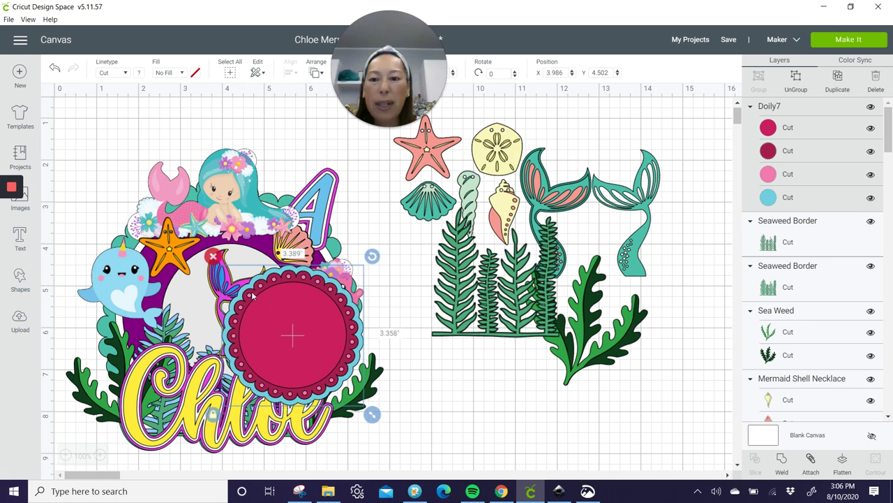
pyautogui.click(213, 256)
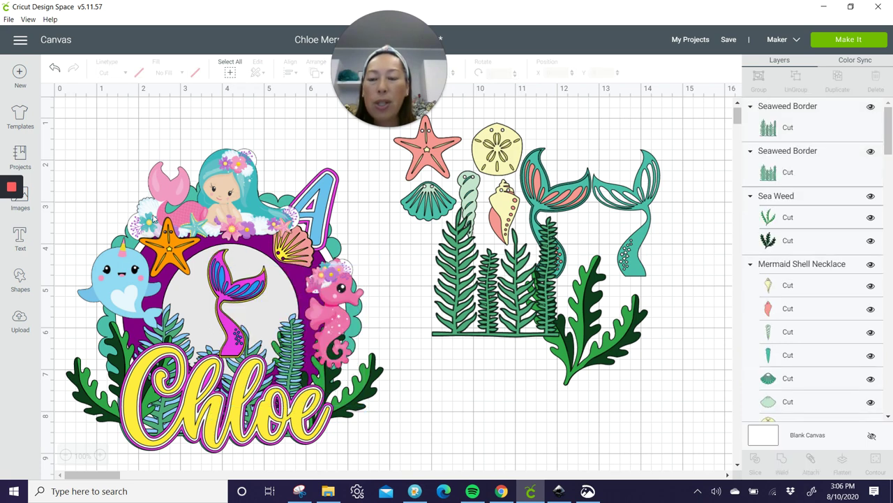
# Insert the pink doily with the orange looped overlay and place it below the seaweed at about X 9.5, Y 6.7.
pyautogui.click(21, 198)
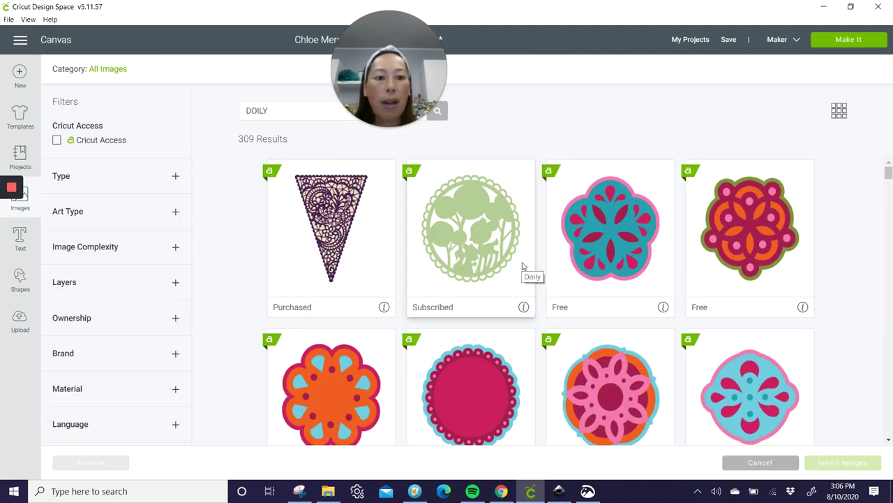
pyautogui.scroll(-1, 522, 265)
pyautogui.scroll(-3, 522, 265)
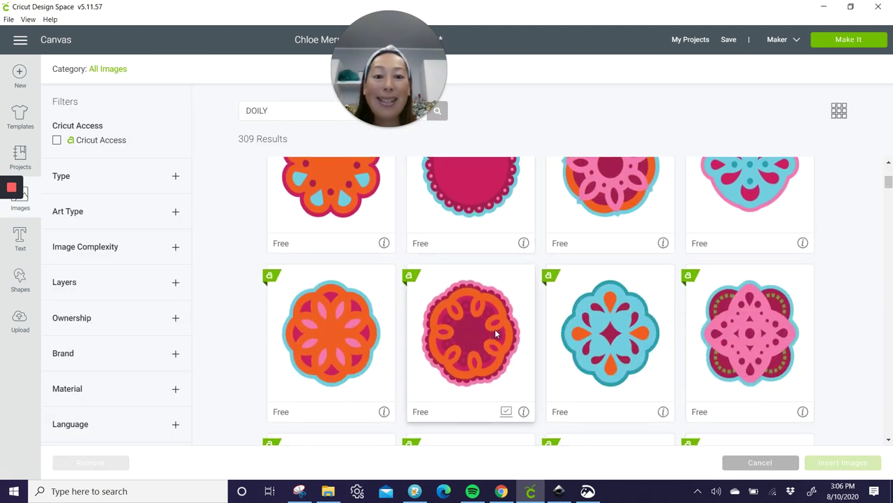
pyautogui.click(495, 334)
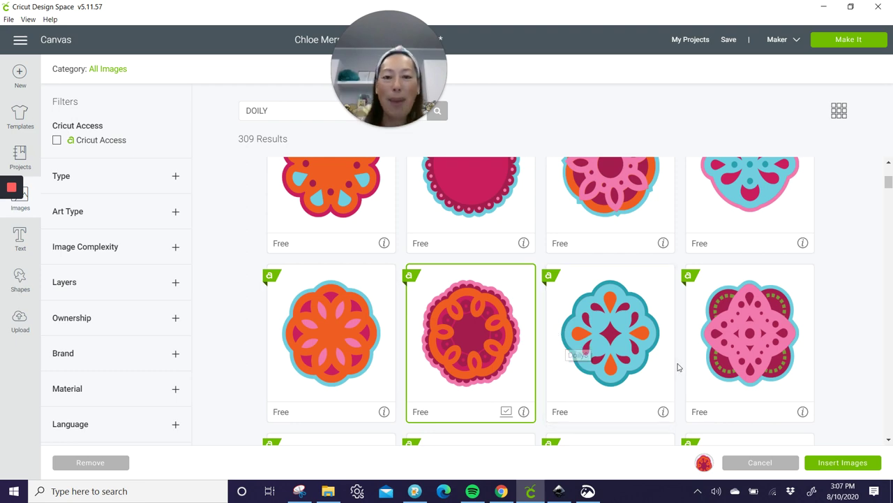
pyautogui.click(842, 461)
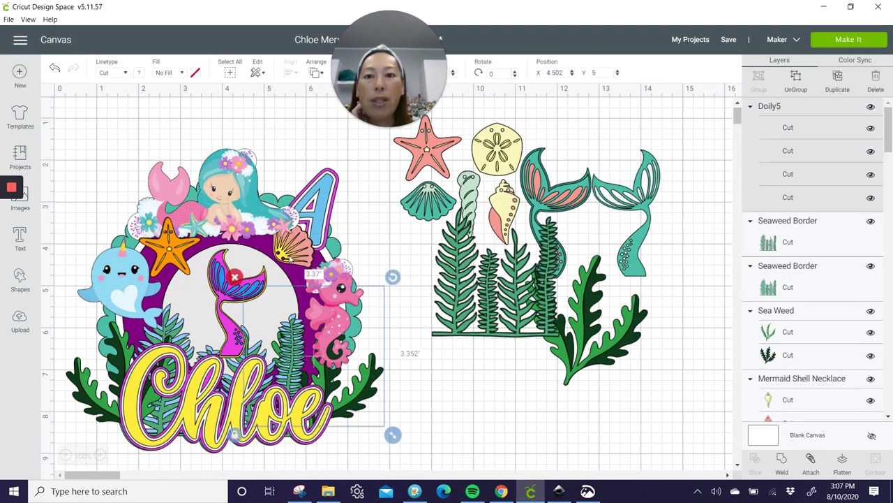
pyautogui.moveTo(318, 338); pyautogui.dragTo(526, 409)
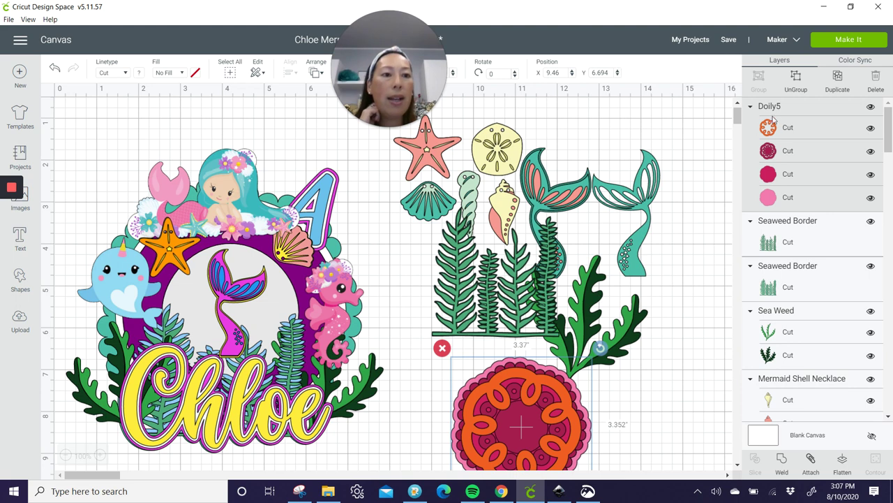
# Delete the doily's orange, dark red patterned and light pink layers, keeping only the solid crimson scalloped shape.
pyautogui.click(792, 134)
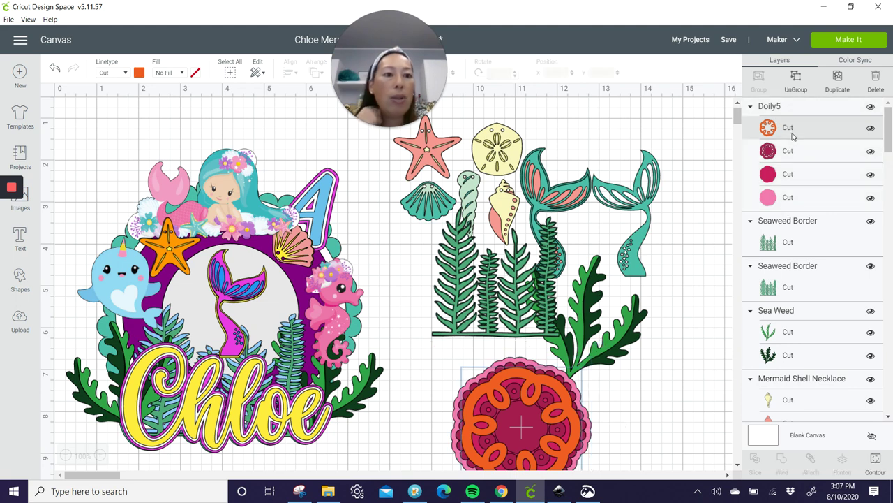
pyautogui.press('Delete')
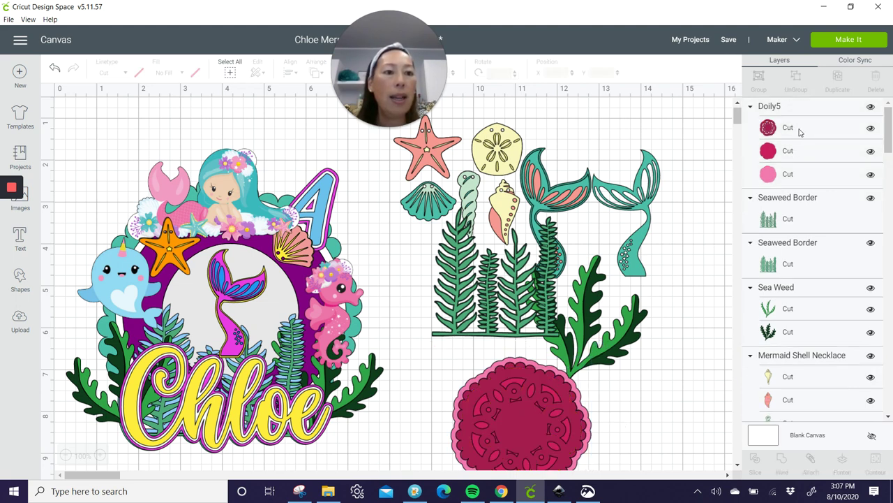
pyautogui.click(801, 132)
pyautogui.press('Delete')
pyautogui.click(796, 150)
pyautogui.press('Delete')
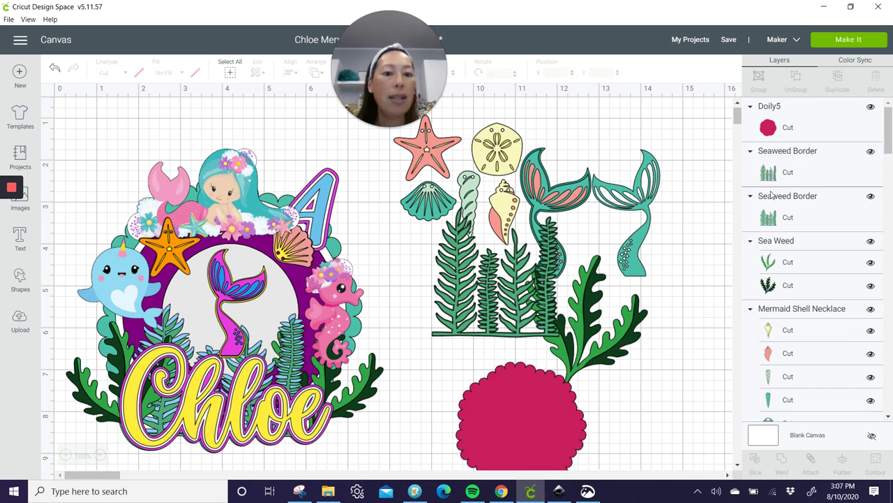
pyautogui.click(520, 419)
pyautogui.scroll(-5, 516, 419)
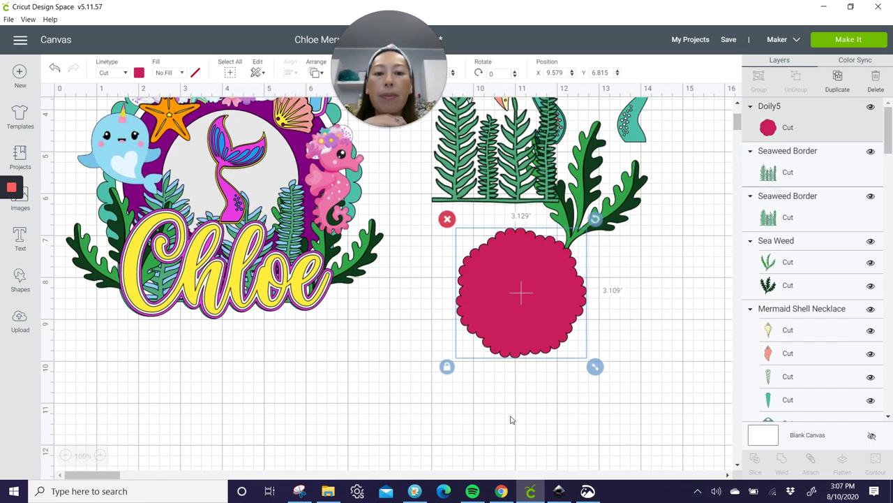
# Find the slider shaker template with sliders, foam circles and acetate circle among the uploaded images and insert it onto the canvas.
pyautogui.click(20, 321)
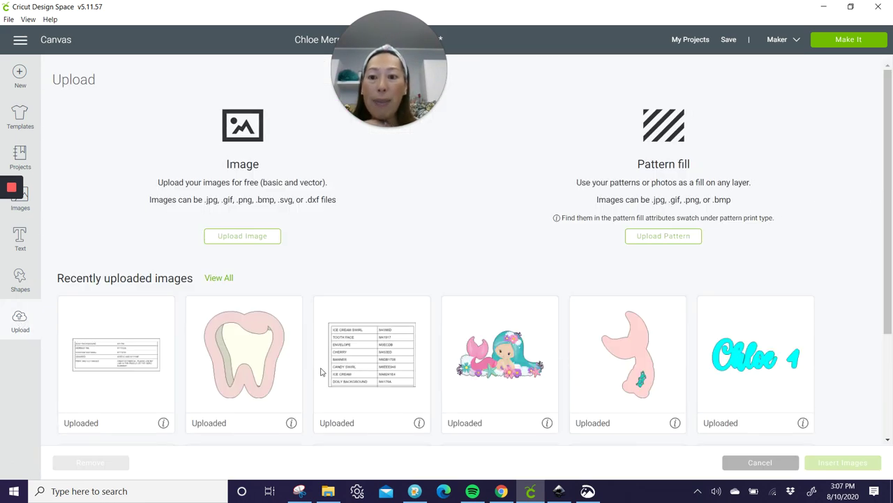
pyautogui.scroll(-2, 401, 376)
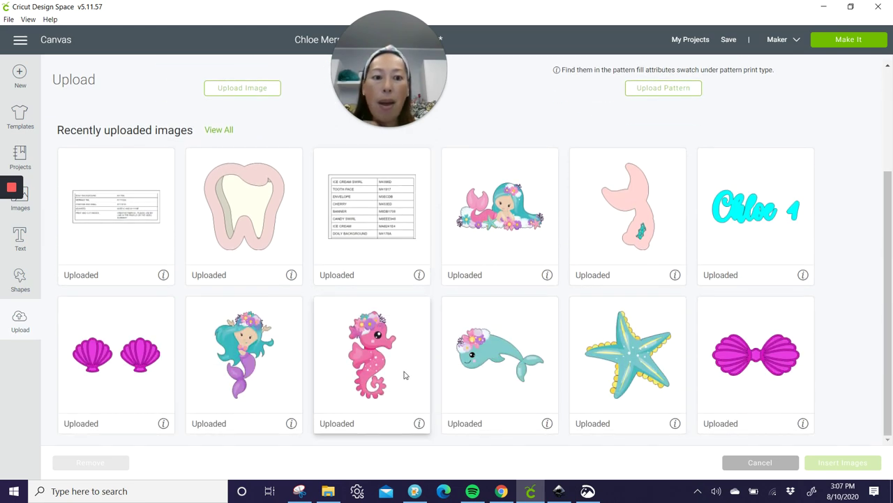
pyautogui.click(218, 129)
pyautogui.scroll(-3, 449, 256)
pyautogui.scroll(-4, 449, 256)
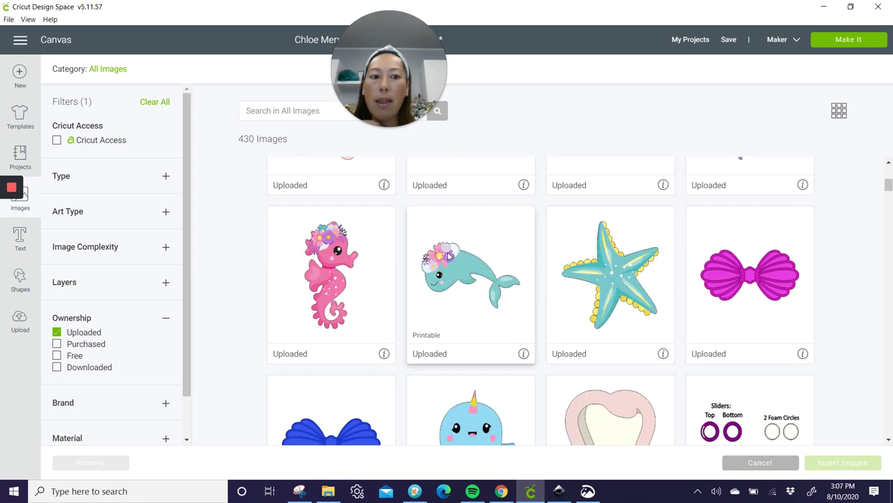
pyautogui.click(782, 268)
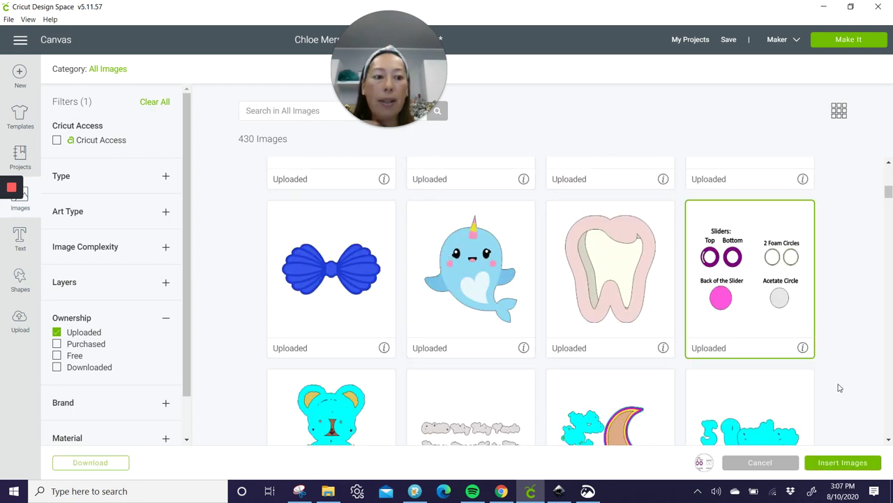
pyautogui.click(824, 463)
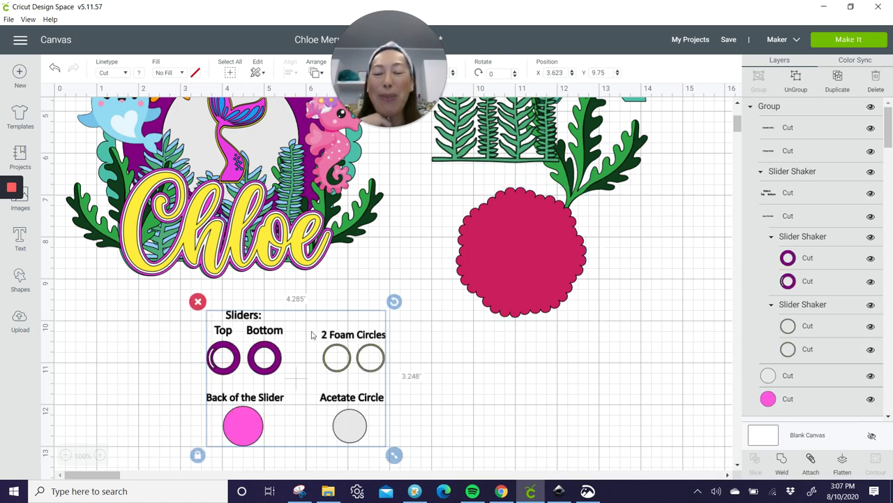
# Enlarge the slider shaker template proportionally to about 8.81 by 6.68 inches.
pyautogui.scroll(-5, 310, 344)
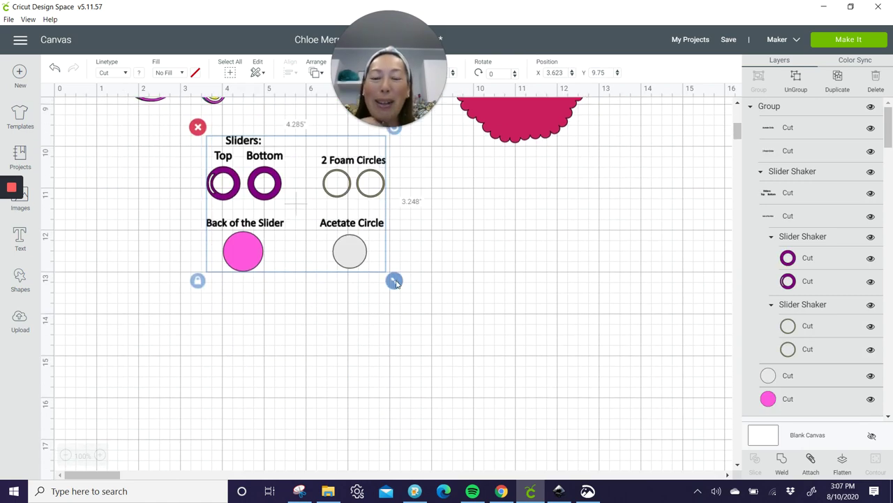
pyautogui.moveTo(395, 280); pyautogui.dragTo(584, 423)
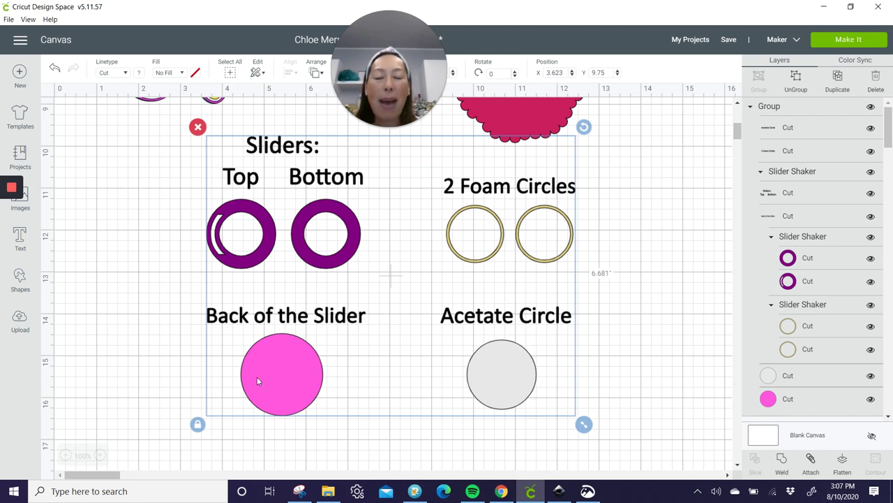
pyautogui.scroll(3, 257, 376)
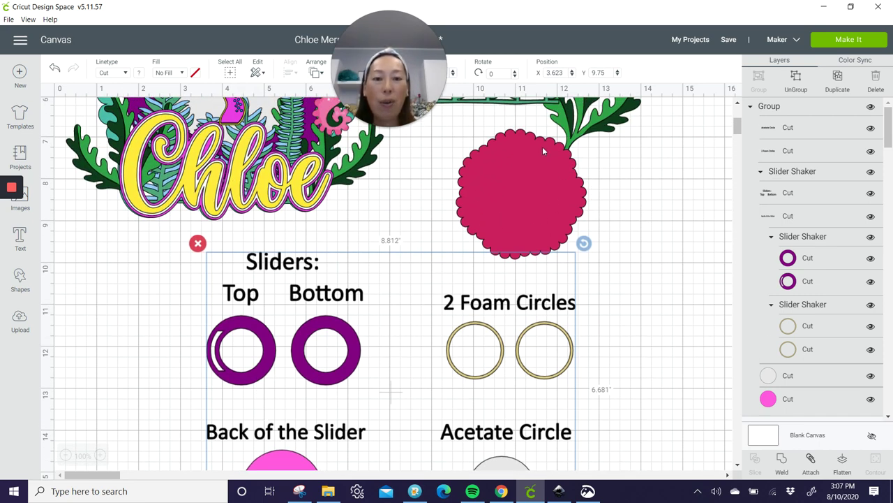
# Ungroup the slider shaker template and delete its text label layers for the sliders, foam circles, acetate circle and slider back.
pyautogui.scroll(-2, 529, 220)
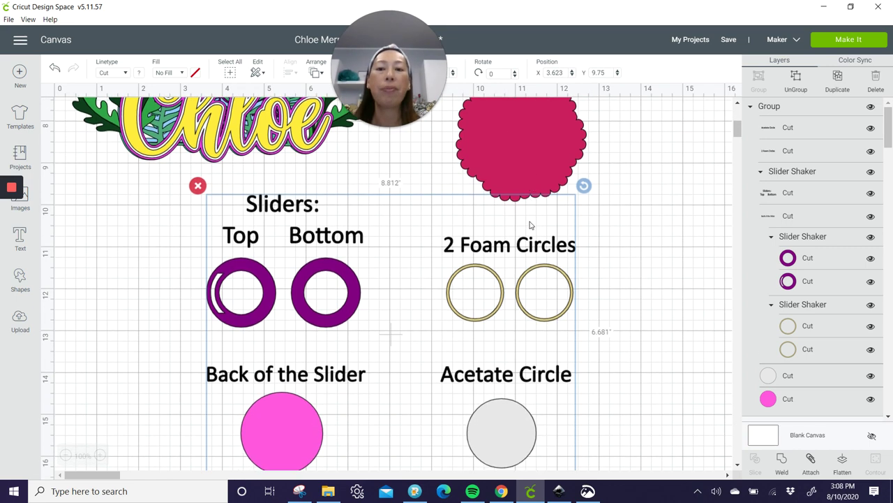
pyautogui.click(797, 81)
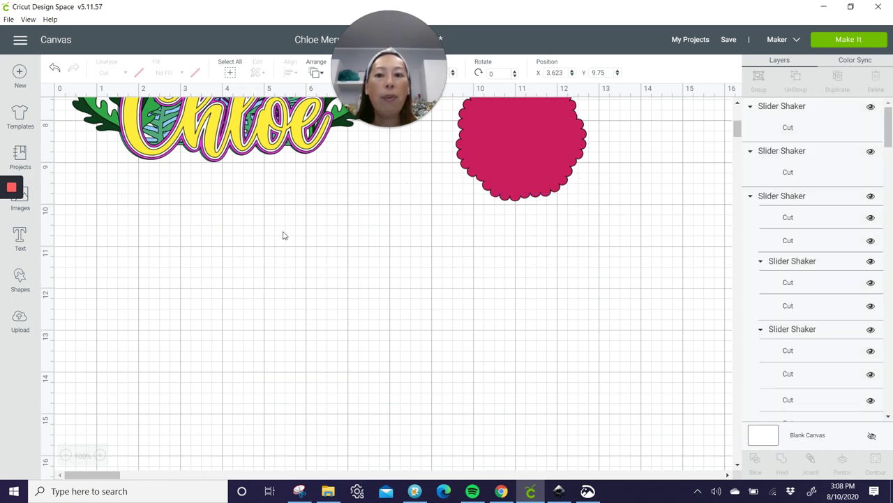
pyautogui.click(768, 130)
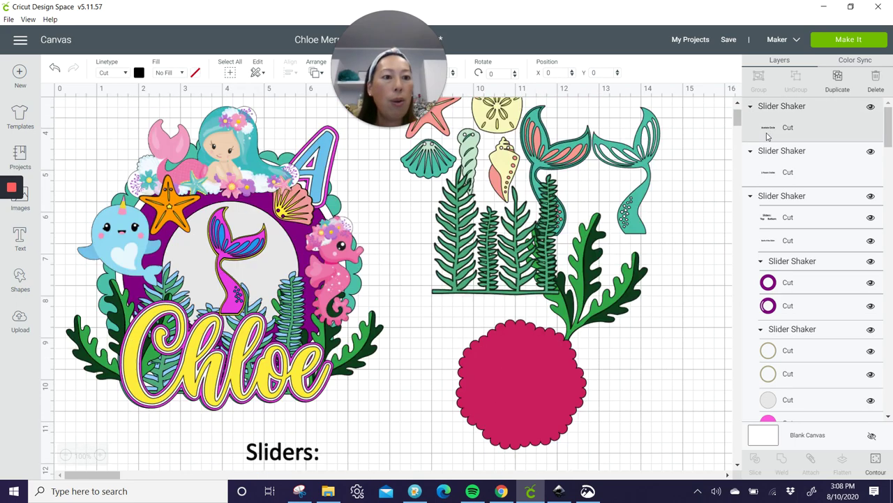
pyautogui.keyDown('shift'); pyautogui.click(781, 166); pyautogui.keyUp('shift')
pyautogui.keyDown('shift'); pyautogui.click(779, 217); pyautogui.keyUp('shift')
pyautogui.keyDown('shift'); pyautogui.click(787, 240); pyautogui.keyUp('shift')
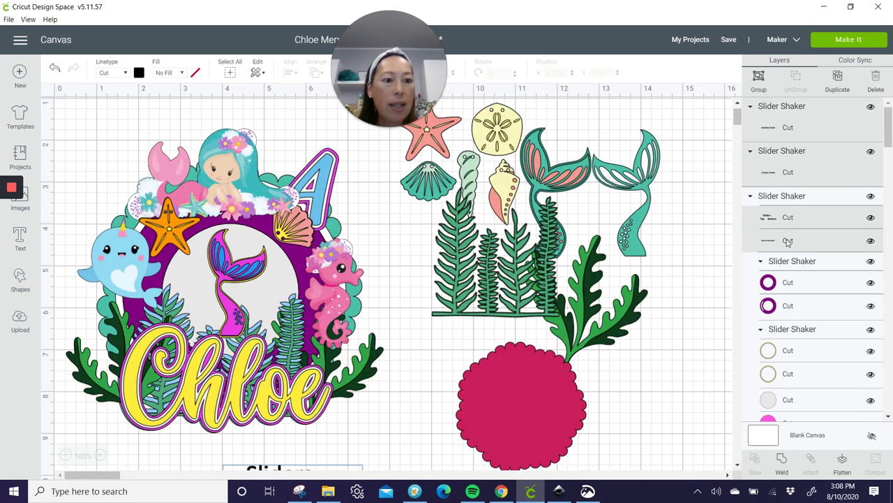
pyautogui.press('Delete')
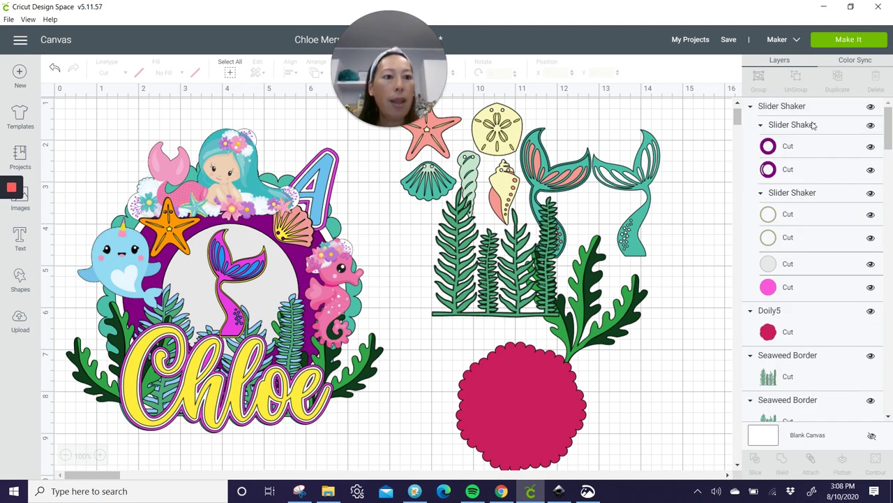
# Ungroup the remaining slider shaker pieces until every slider ring, foam circle and solid circle is a separate item.
pyautogui.click(812, 106)
pyautogui.click(798, 86)
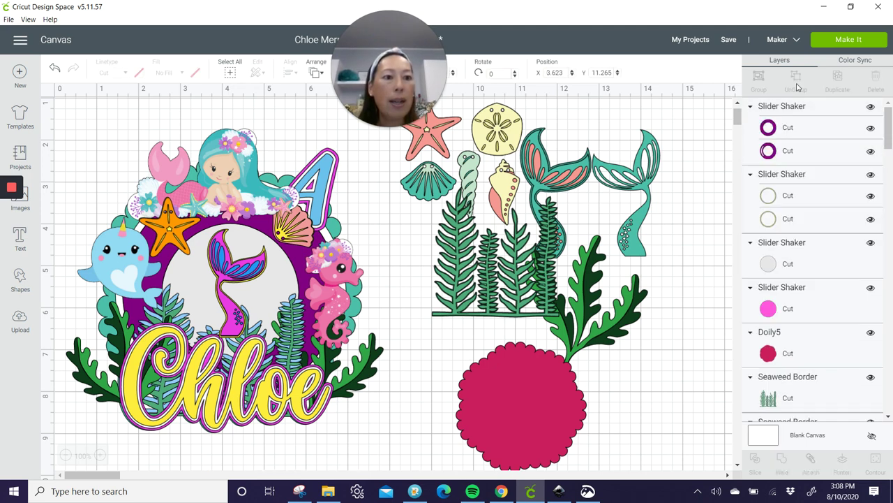
pyautogui.click(798, 174)
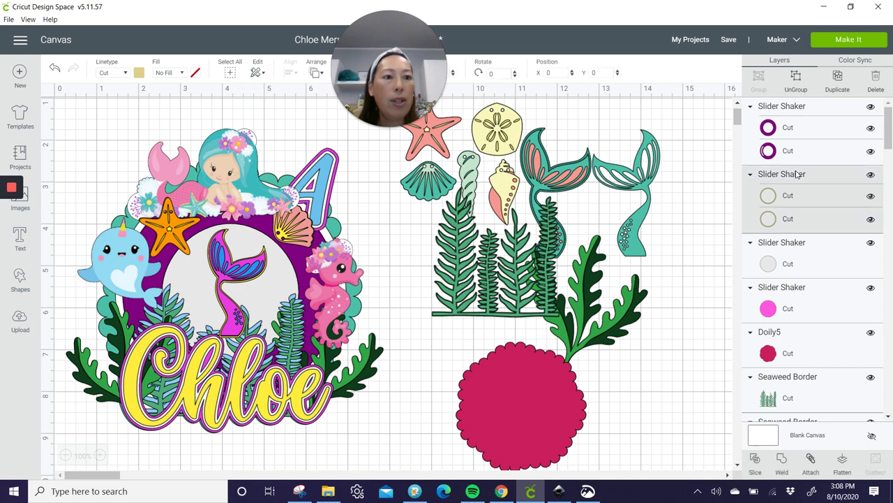
pyautogui.click(797, 83)
pyautogui.click(780, 204)
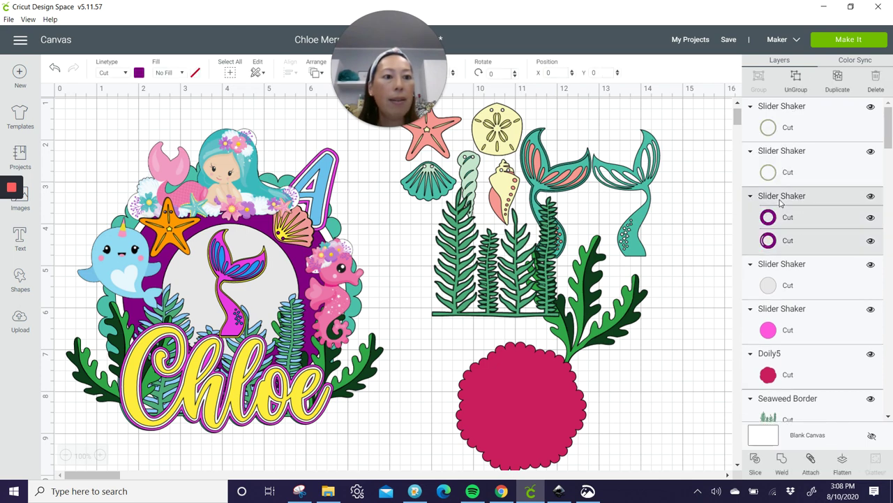
pyautogui.click(796, 84)
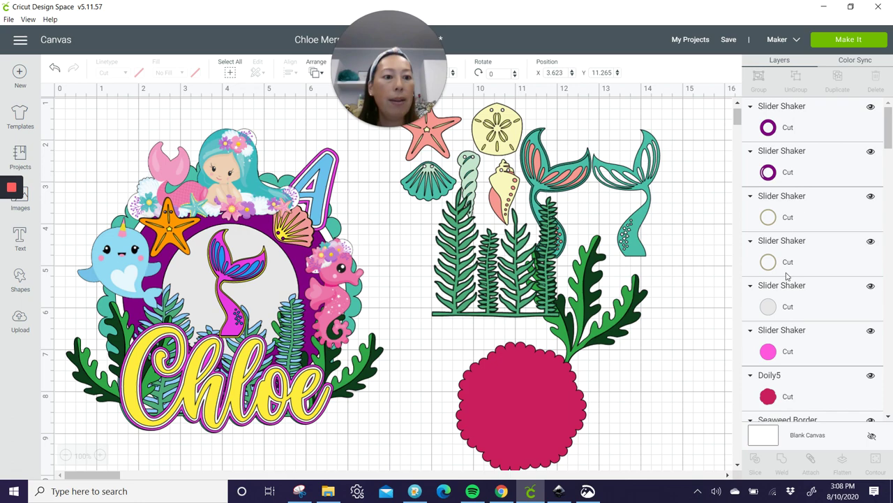
# Move the pink back circle to about X 6.4, Y 13.15 and stack one foam circle and the acetate circle centrally on it.
pyautogui.scroll(-5, 388, 334)
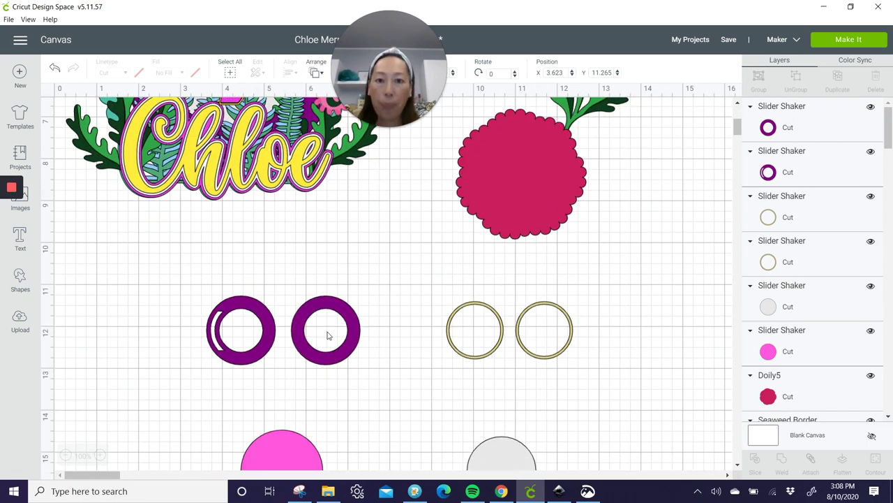
pyautogui.scroll(-2, 328, 335)
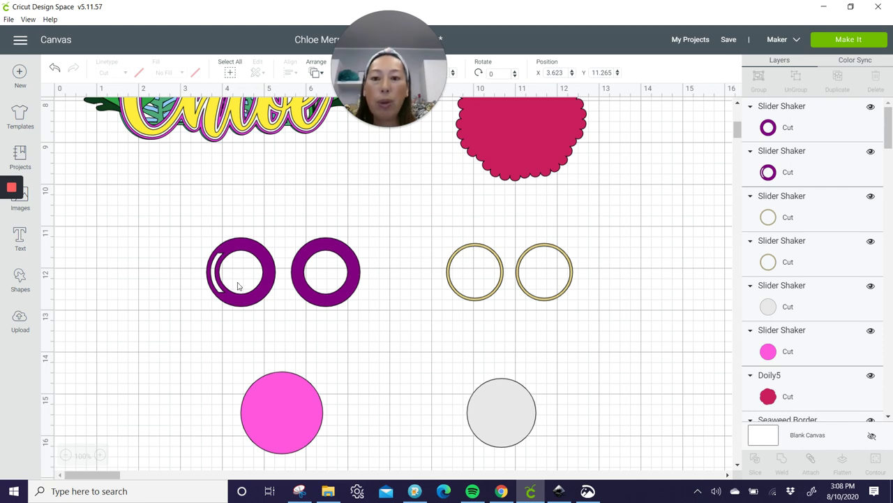
pyautogui.moveTo(297, 395); pyautogui.dragTo(374, 341)
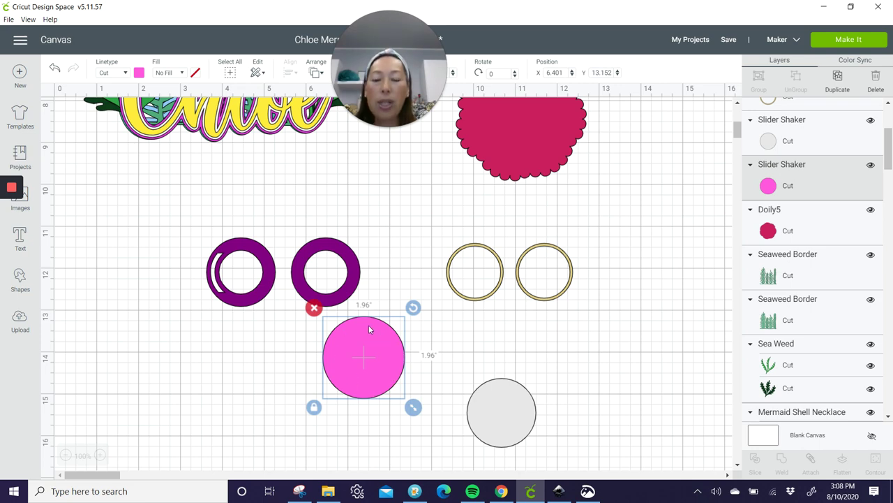
pyautogui.click(471, 305)
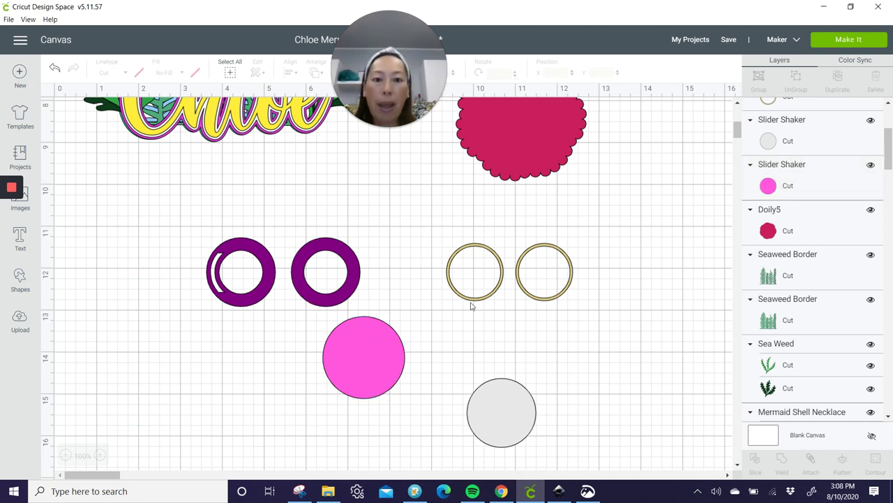
pyautogui.click(472, 301)
pyautogui.moveTo(471, 301); pyautogui.dragTo(357, 391)
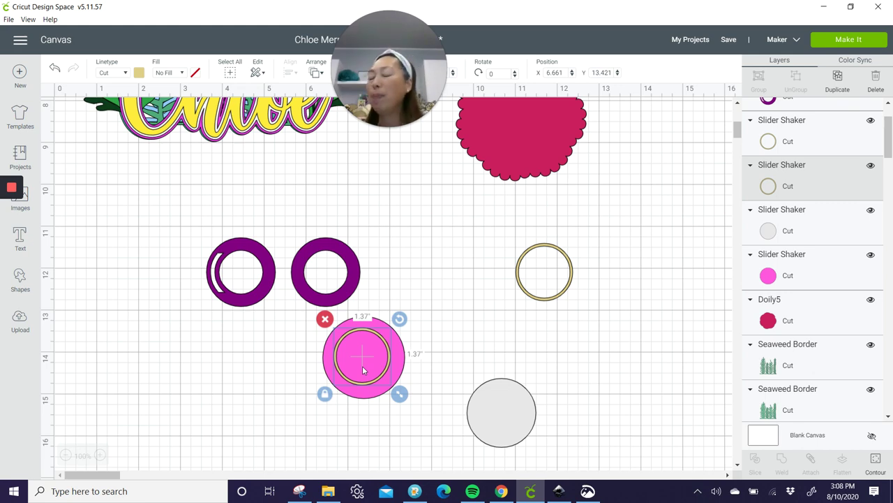
pyautogui.click(508, 417)
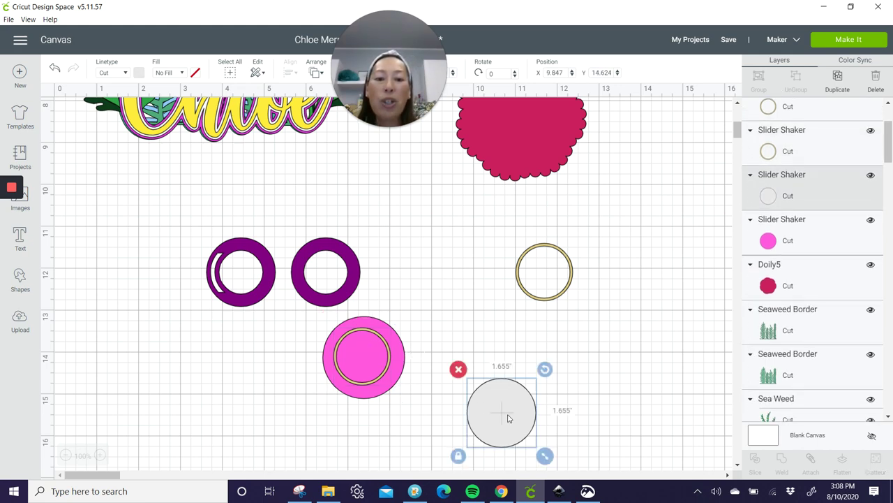
pyautogui.moveTo(508, 417); pyautogui.dragTo(366, 361)
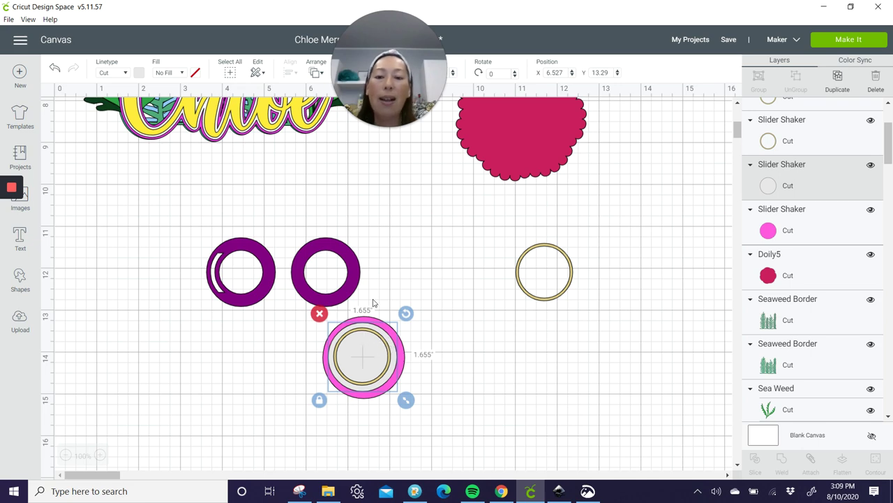
# Try the plain purple slider ring on the stacked circles and set it aside just above them, at about X 6.65, Y 10.86.
pyautogui.moveTo(358, 279); pyautogui.dragTo(395, 365)
pyautogui.hotkey('ctrl', 'z')
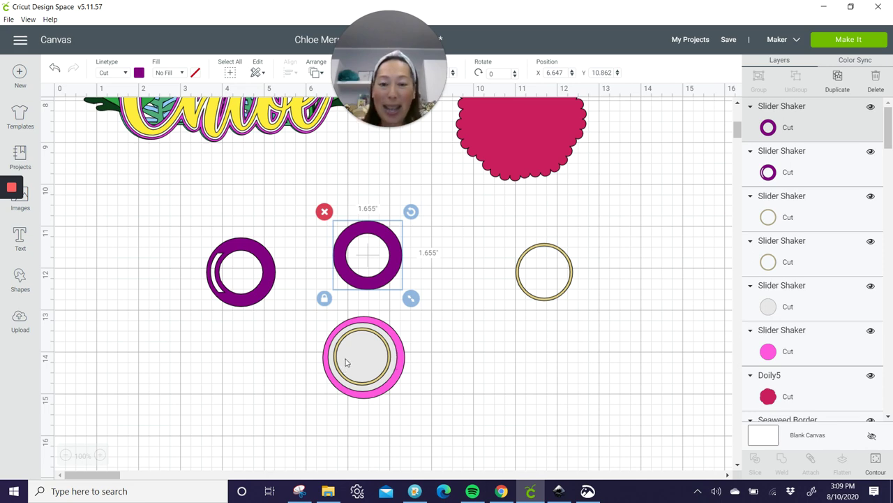
pyautogui.click(449, 377)
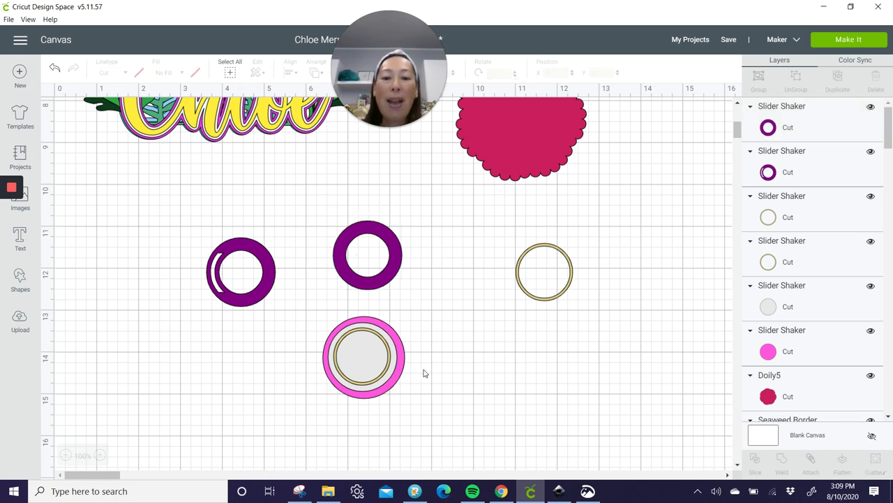
# Take the foam circle off the stack to about X 9.9, Y 13.27 and lay the second foam circle over it.
pyautogui.moveTo(391, 363); pyautogui.dragTo(549, 359)
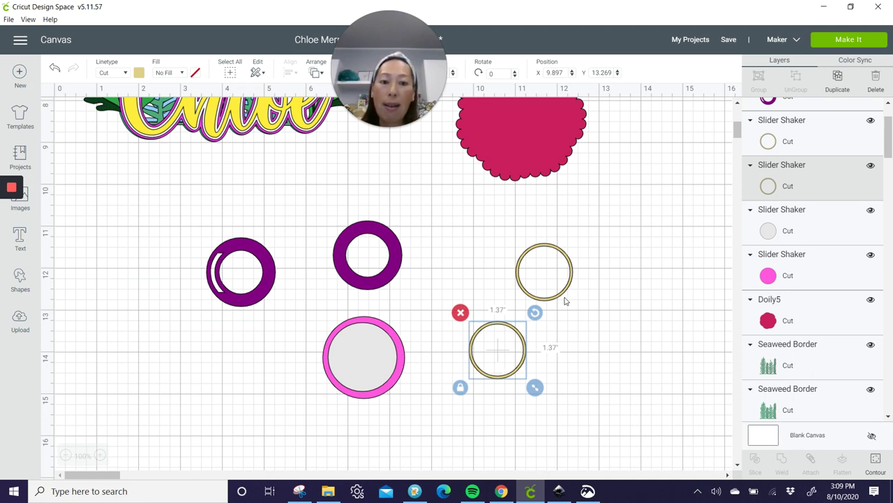
pyautogui.moveTo(567, 298); pyautogui.dragTo(531, 354)
pyautogui.moveTo(522, 368); pyautogui.dragTo(520, 373)
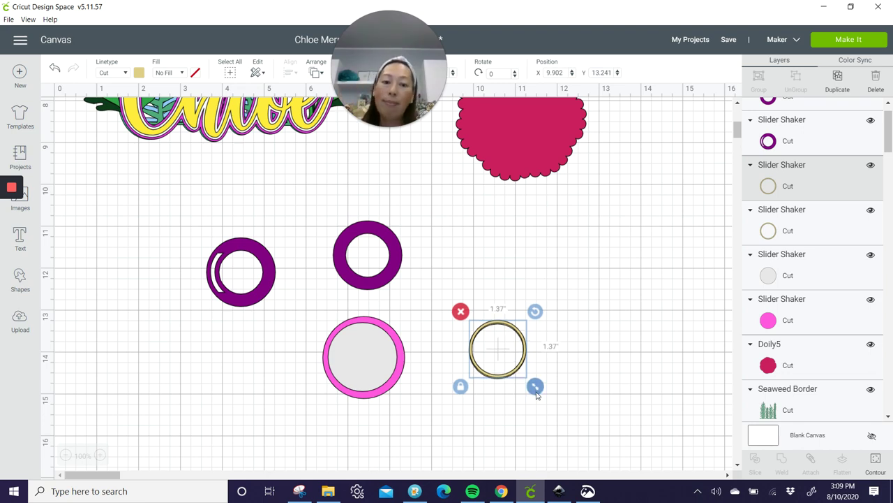
# Center-align the two overlapping foam circles and weld them into a single thicker ring.
pyautogui.moveTo(536, 392); pyautogui.dragTo(487, 322)
pyautogui.click(494, 431)
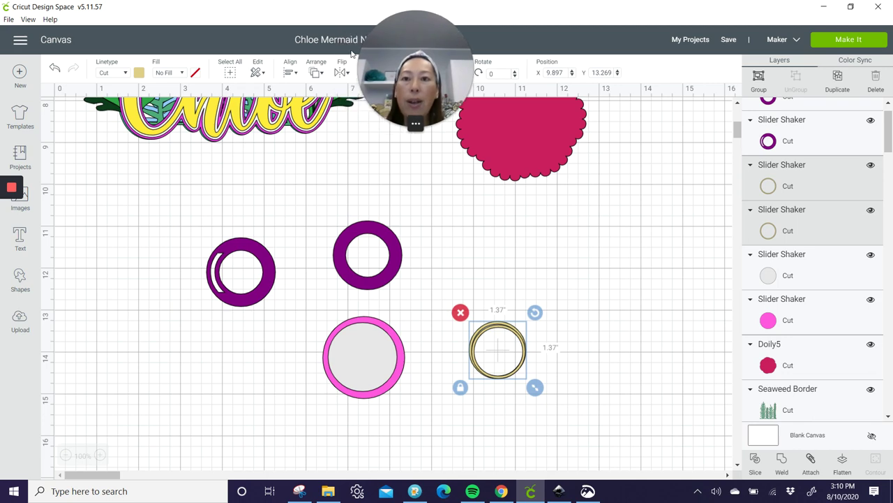
pyautogui.click(292, 73)
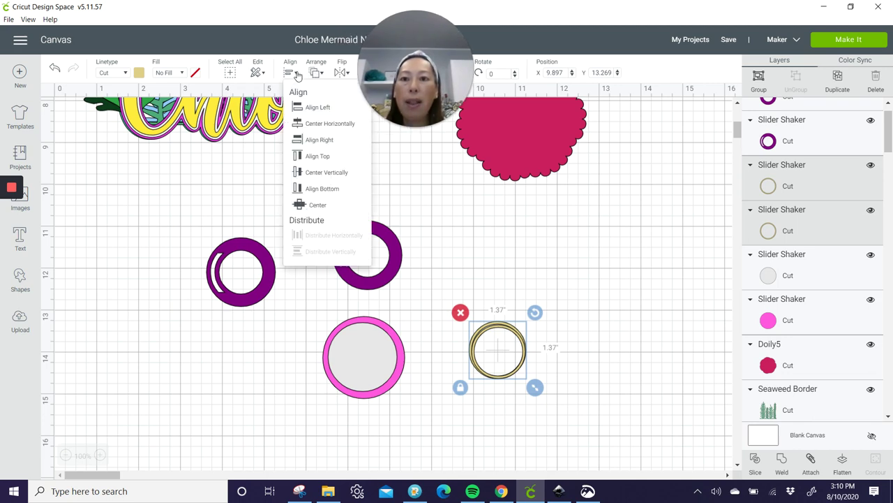
pyautogui.click(308, 205)
pyautogui.click(530, 409)
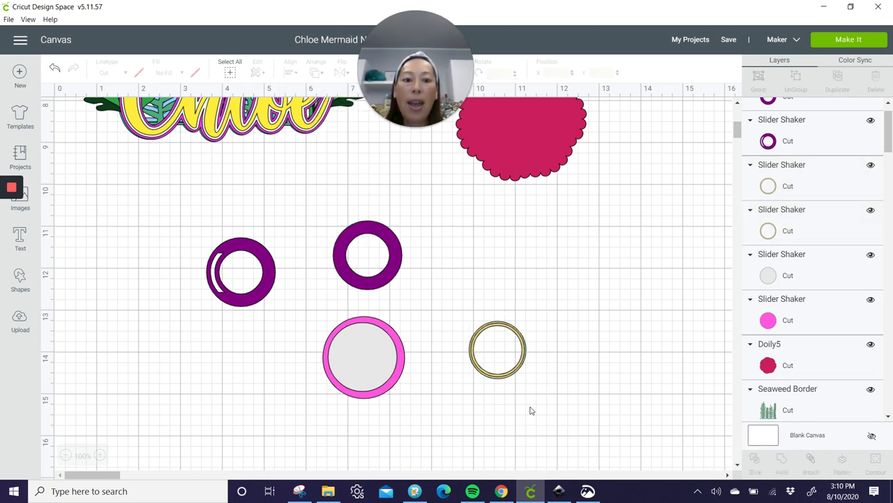
pyautogui.moveTo(534, 408); pyautogui.dragTo(478, 292)
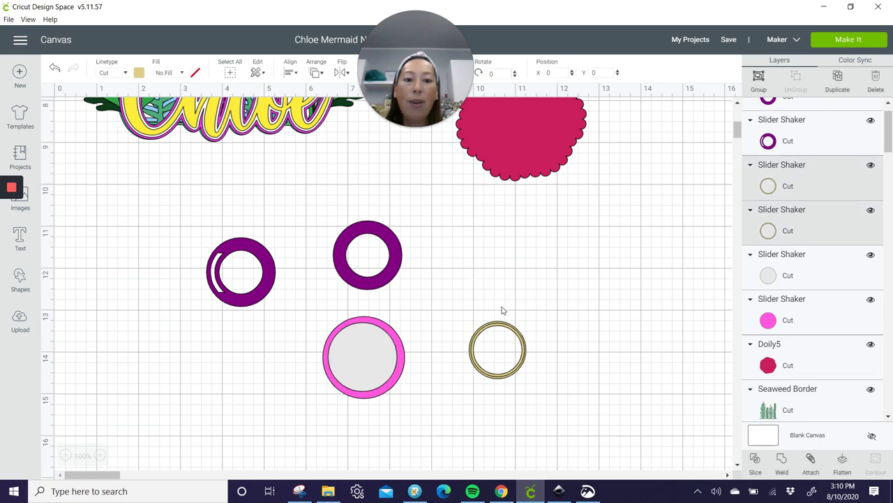
pyautogui.click(782, 458)
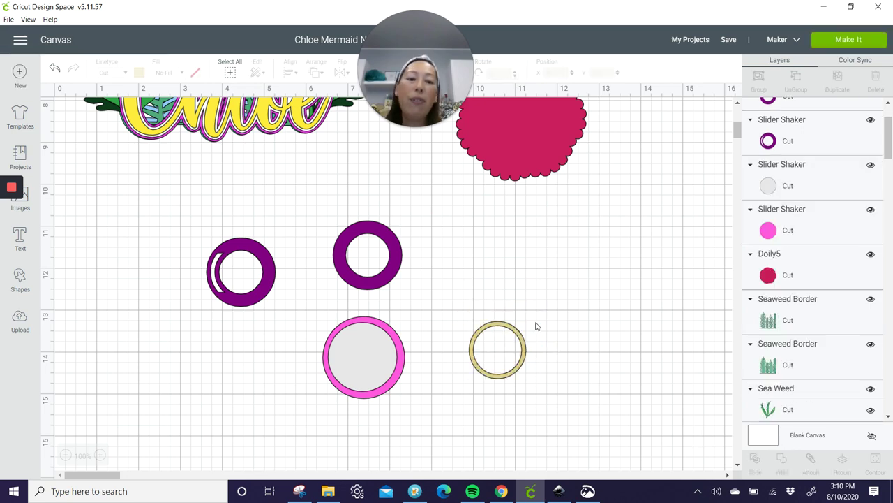
# Stack the welded foam ring, the plain purple slider ring and the slotted slider ring on the pink and acetate circles.
pyautogui.moveTo(510, 349); pyautogui.dragTo(391, 357)
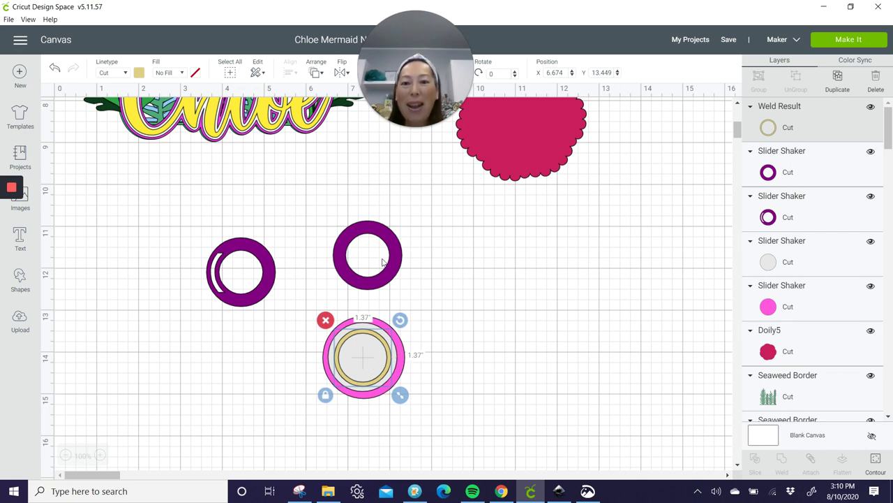
pyautogui.moveTo(385, 271); pyautogui.dragTo(382, 372)
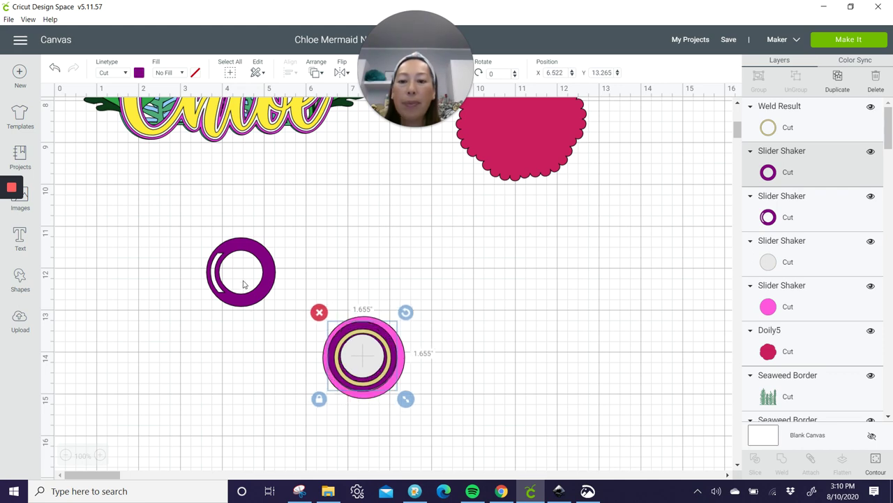
pyautogui.moveTo(243, 284); pyautogui.dragTo(377, 382)
# Center-align all five stacked shaker pieces on each other and group them.
pyautogui.moveTo(466, 420); pyautogui.dragTo(294, 320)
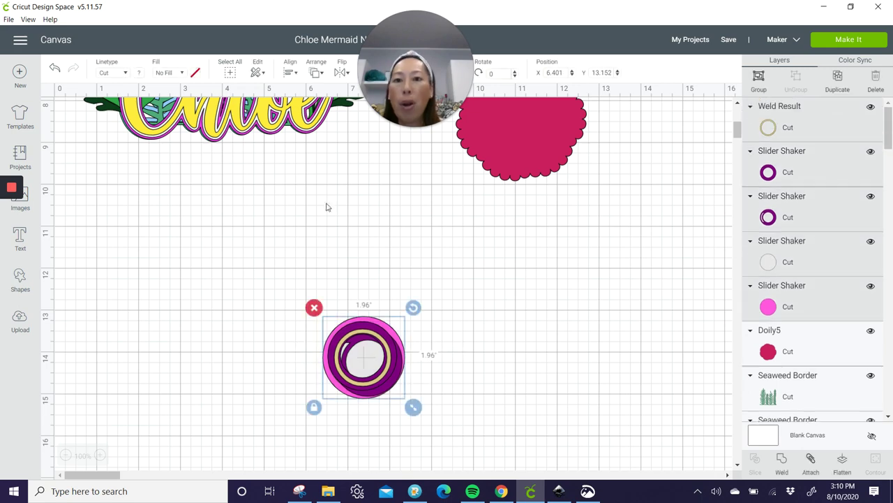
pyautogui.click(287, 74)
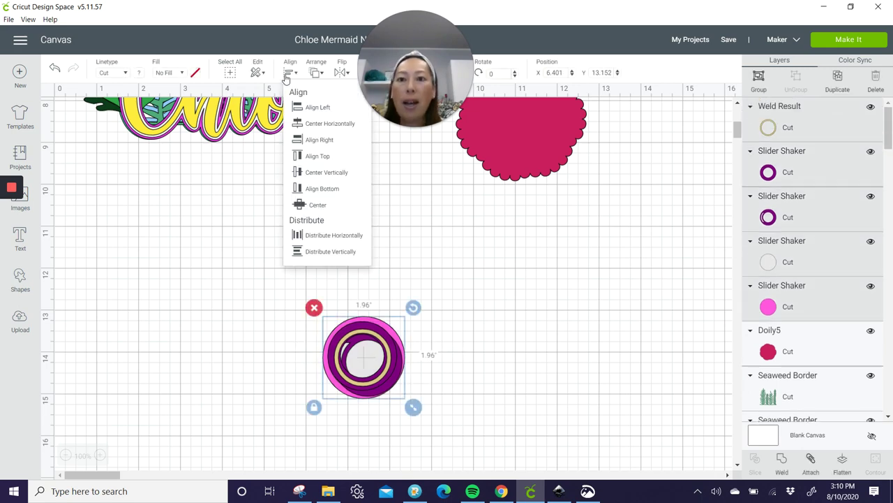
pyautogui.click(298, 205)
pyautogui.click(759, 83)
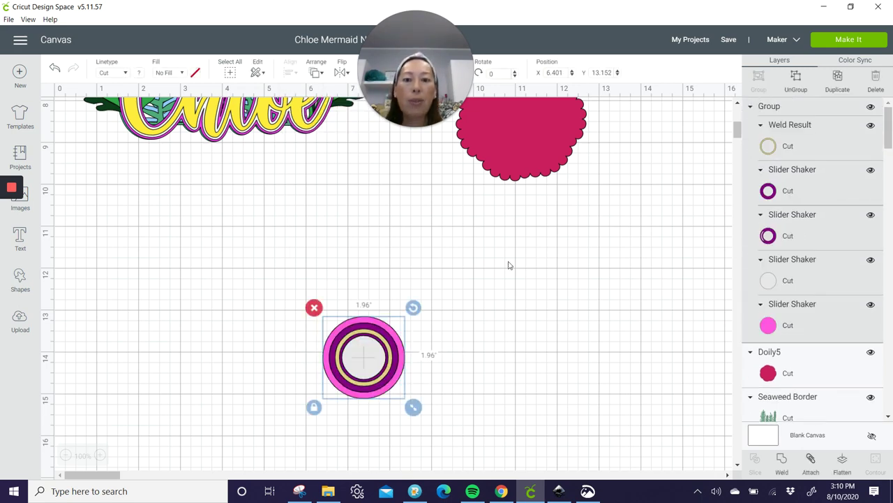
# Place the grouped shaker on the crimson doily at about X 9.82, Y 7.06 and enlarge it proportionally to about 2.64 inches across.
pyautogui.scroll(3, 401, 386)
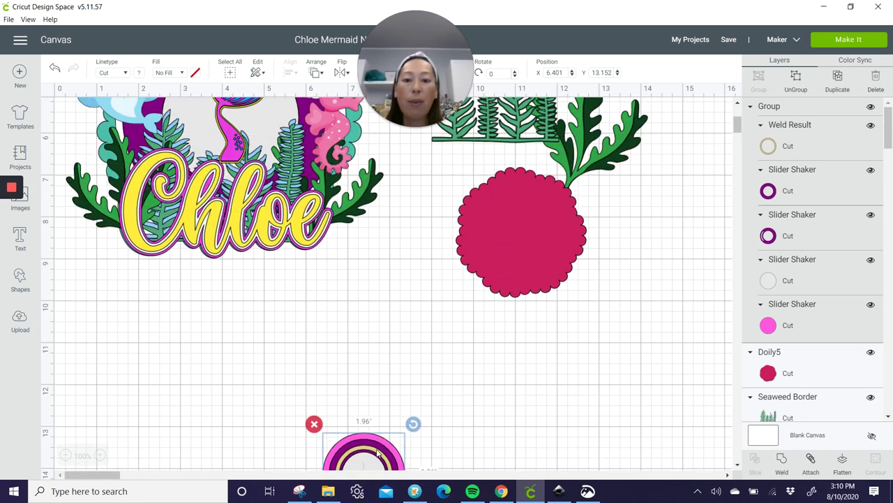
pyautogui.moveTo(377, 454); pyautogui.dragTo(527, 208)
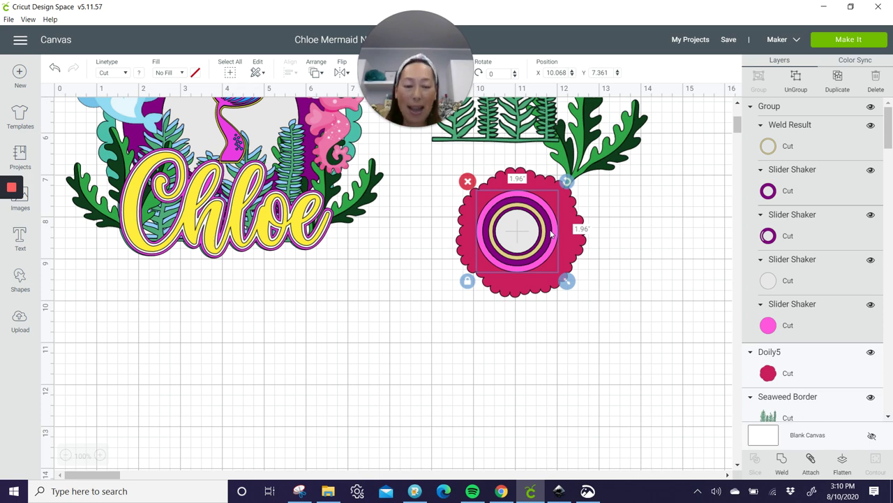
pyautogui.moveTo(567, 281); pyautogui.dragTo(587, 300)
pyautogui.moveTo(569, 262); pyautogui.dragTo(559, 249)
pyautogui.moveTo(577, 292); pyautogui.dragTo(586, 296)
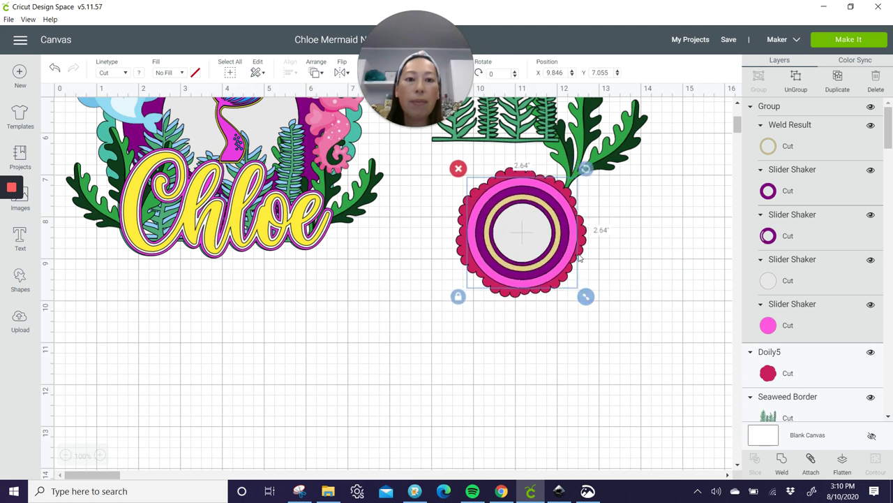
pyautogui.moveTo(569, 248)
pyautogui.mouseDown()
pyautogui.moveTo(582, 262)
pyautogui.moveTo(572, 252)
pyautogui.mouseUp()
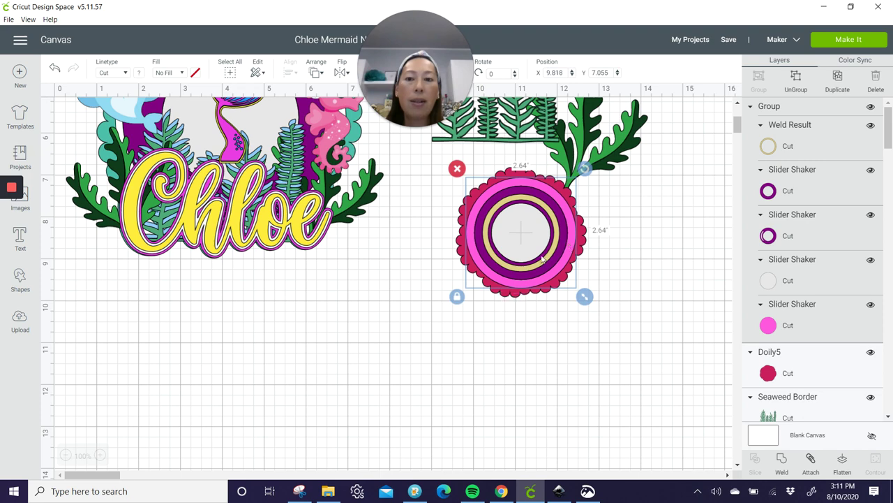
pyautogui.click(439, 288)
pyautogui.scroll(5, 439, 288)
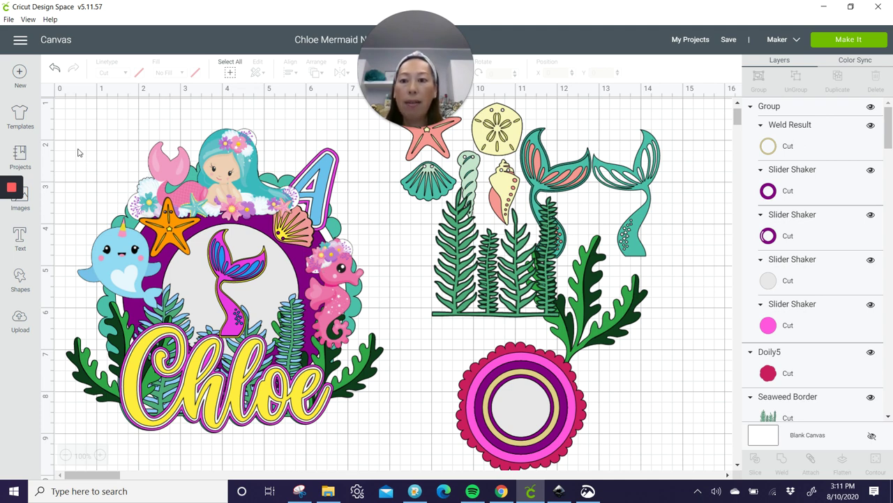
# Flatten the finished sample topper into one printable image and shrink it proportionally to about 4.46 by 4.27 inches.
pyautogui.moveTo(78, 148); pyautogui.dragTo(372, 444)
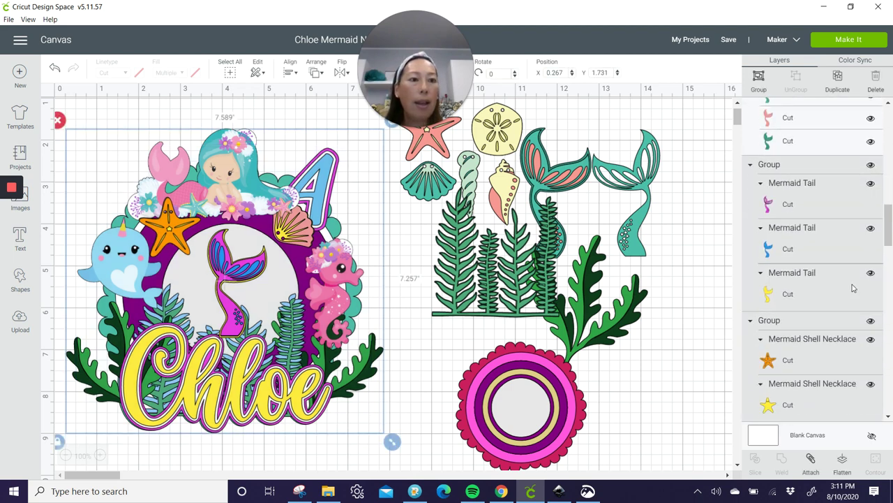
pyautogui.click(842, 462)
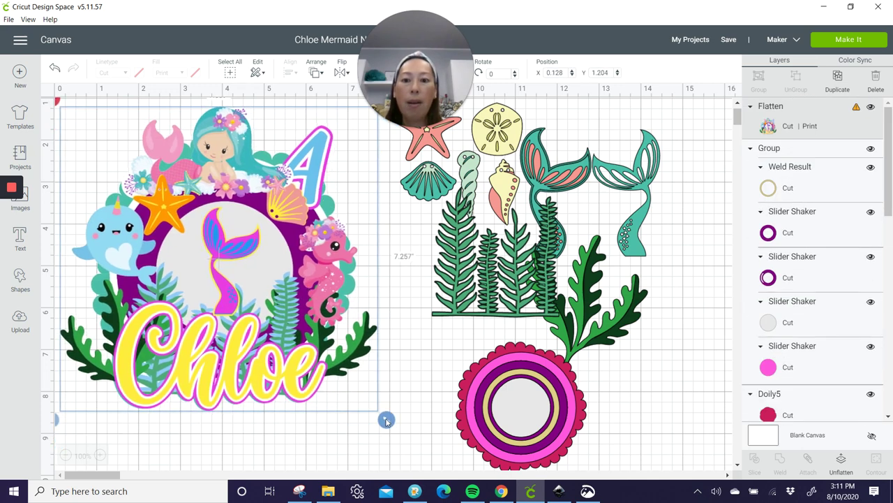
pyautogui.moveTo(344, 361); pyautogui.dragTo(214, 242)
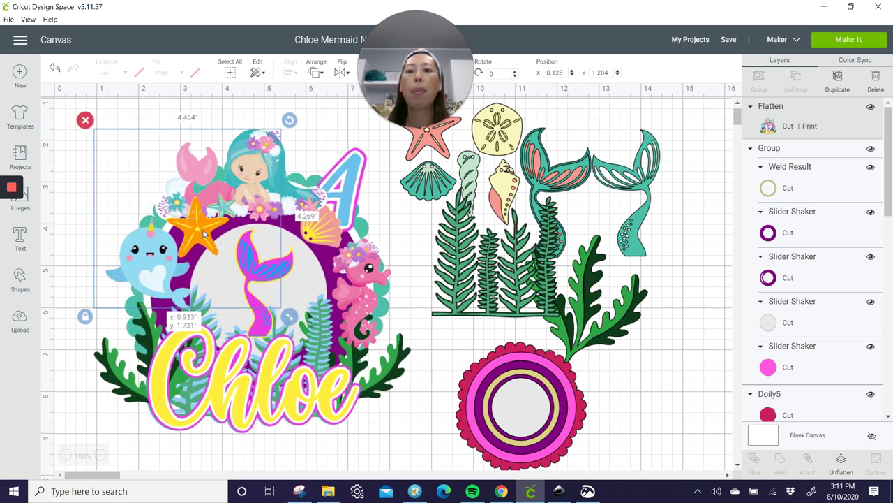
# Select the reclining floral mermaid and the pink seahorse among the recently uploaded images.
pyautogui.click(20, 319)
pyautogui.scroll(-1, 349, 279)
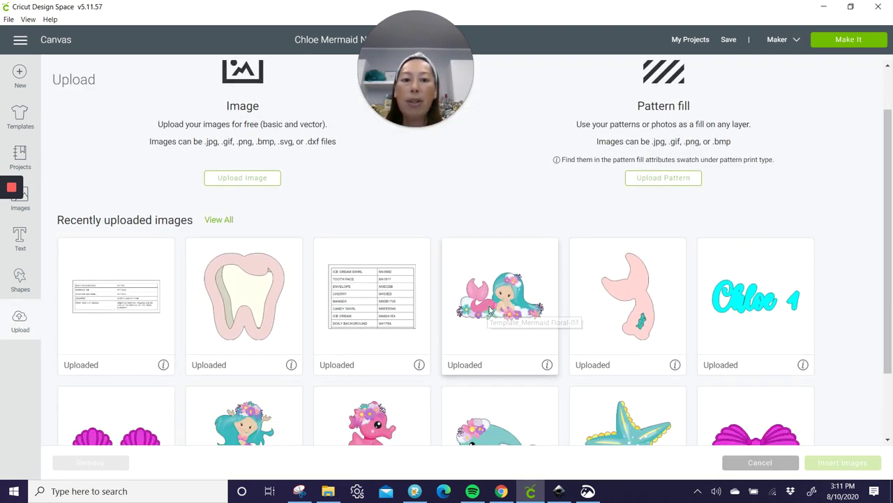
pyautogui.click(498, 296)
pyautogui.scroll(-1, 497, 295)
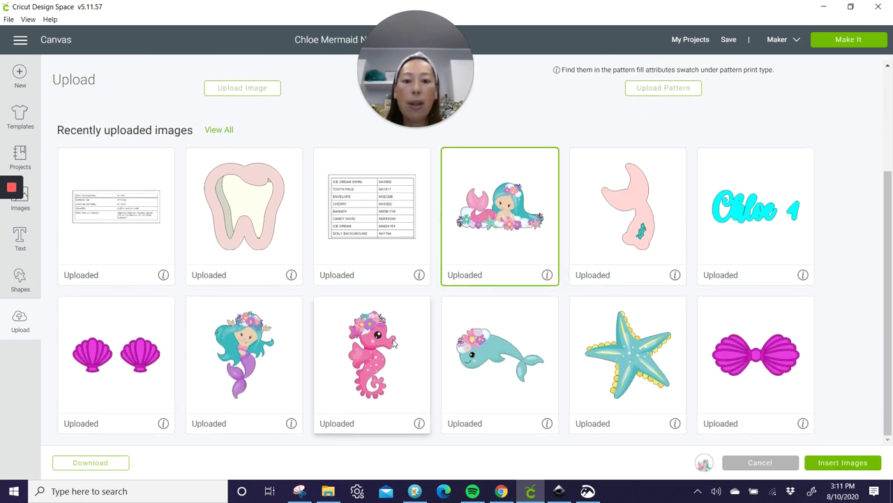
pyautogui.click(389, 344)
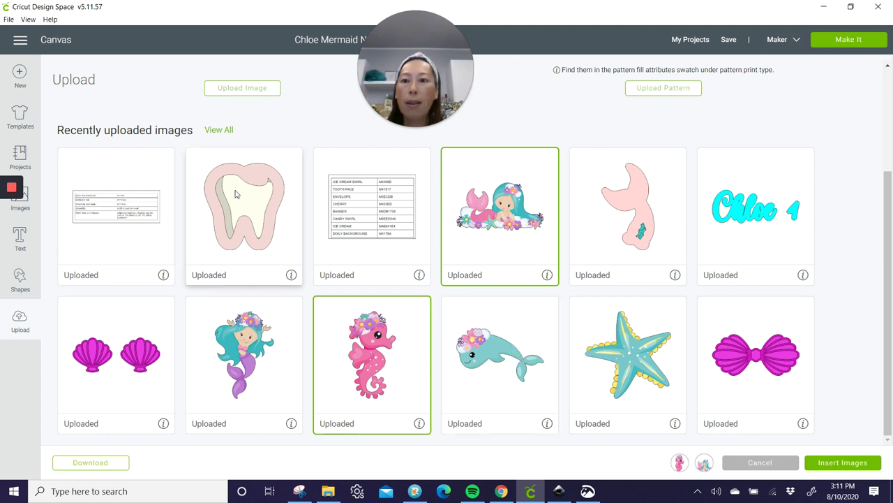
# Browse all uploaded images, mark the floral mermaid, pink seahorse and blue narwhal, and insert them on the canvas.
pyautogui.click(222, 130)
pyautogui.scroll(-2, 441, 259)
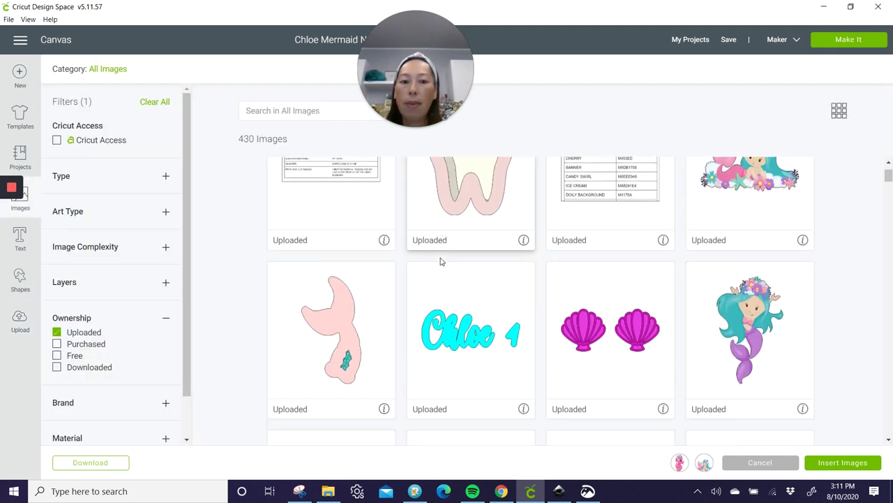
pyautogui.scroll(2, 475, 268)
pyautogui.click(750, 237)
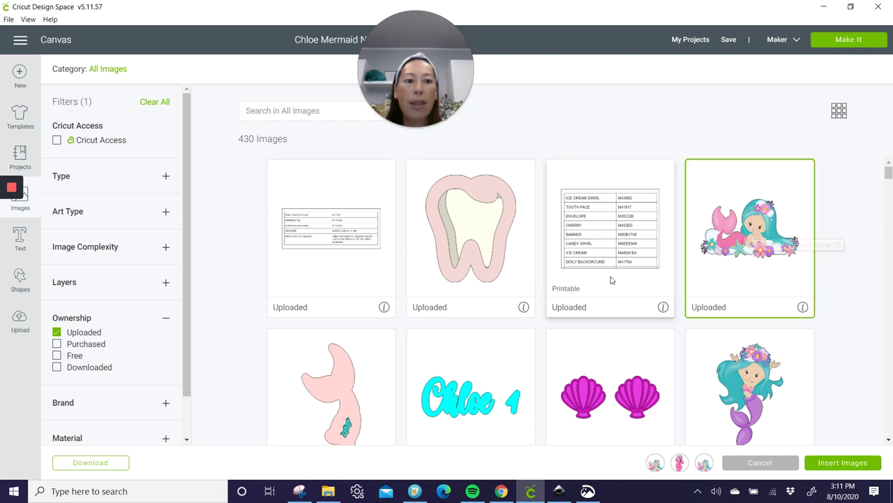
pyautogui.scroll(-3, 610, 279)
pyautogui.click(342, 326)
pyautogui.scroll(-3, 477, 323)
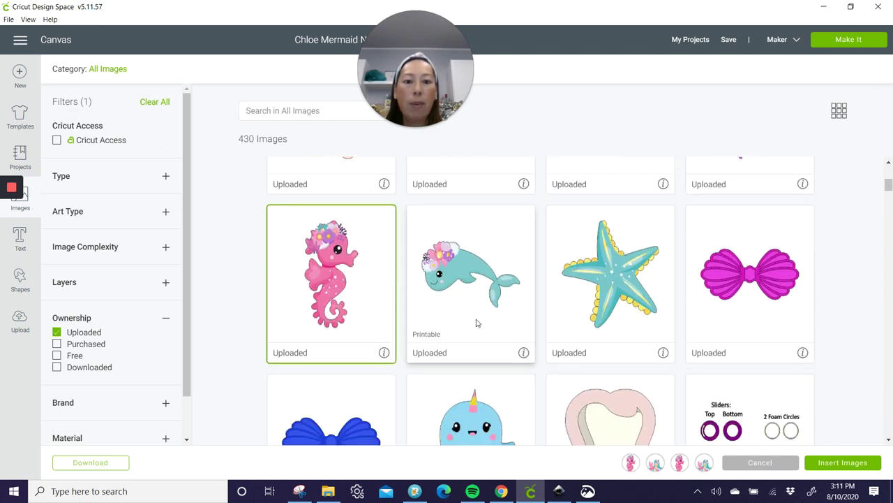
pyautogui.click(485, 330)
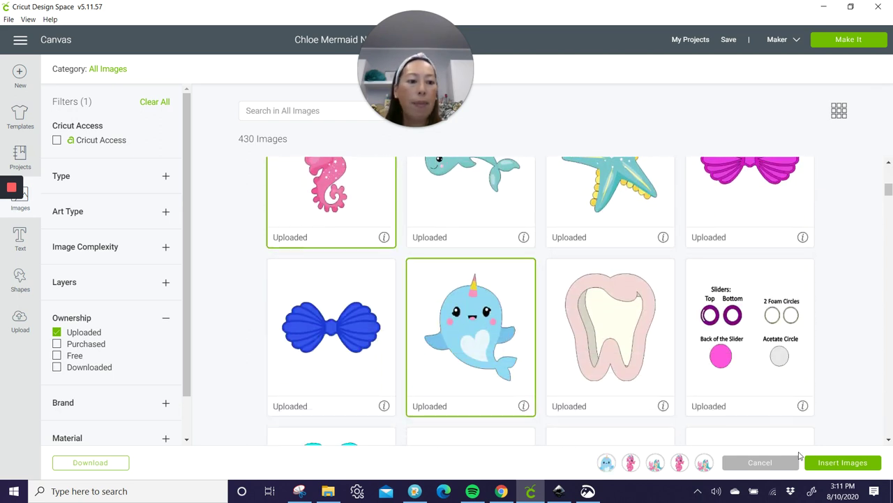
pyautogui.click(824, 467)
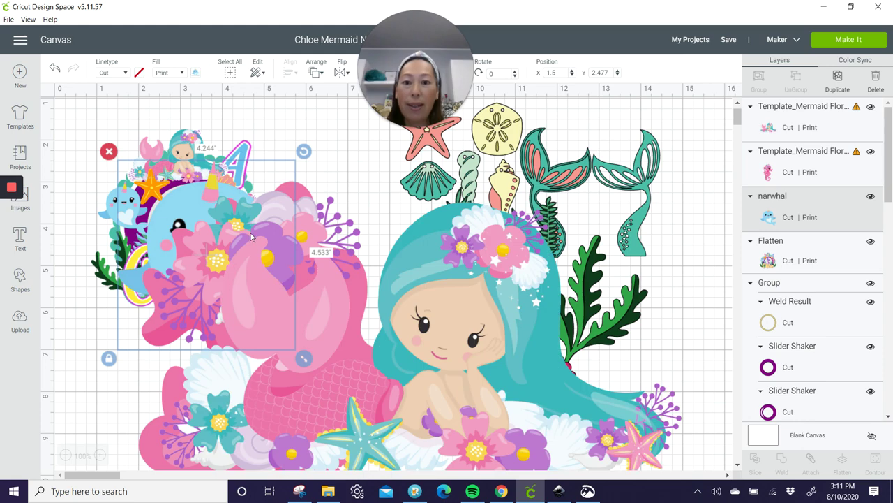
# Shrink the floral mermaid proportionally to about 5.82 by 3.20 inches and place it below the doily shaker.
pyautogui.scroll(-2, 295, 237)
pyautogui.scroll(-1, 295, 237)
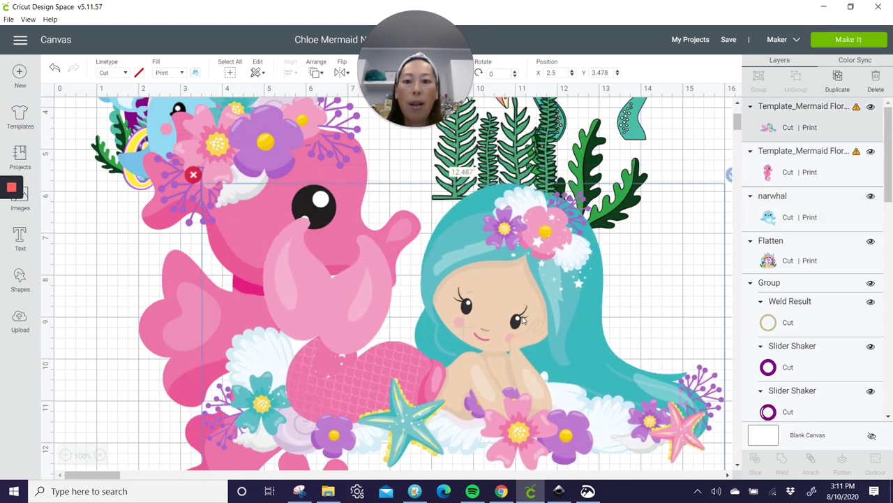
pyautogui.moveTo(520, 321); pyautogui.dragTo(427, 285)
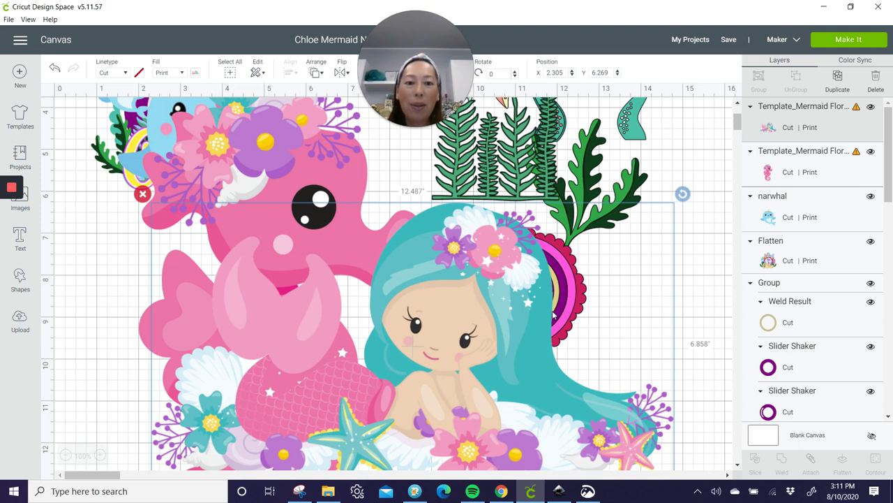
pyautogui.scroll(-3, 554, 392)
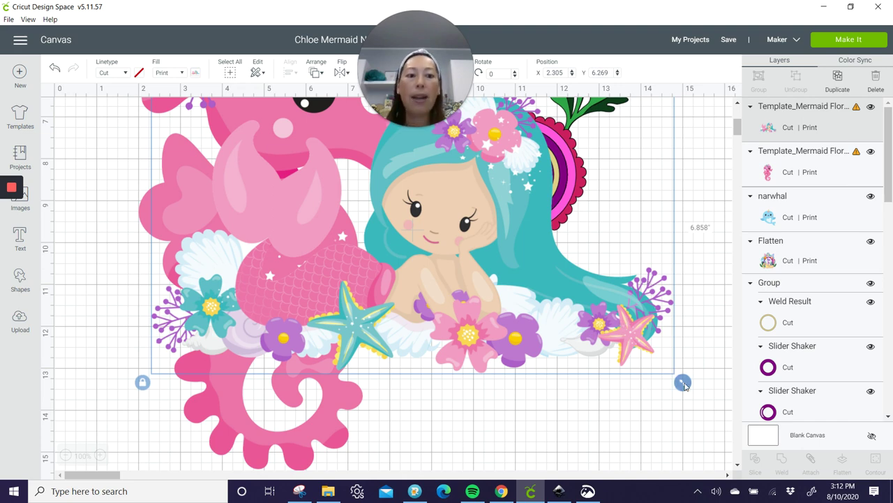
pyautogui.moveTo(683, 382); pyautogui.dragTo(494, 281)
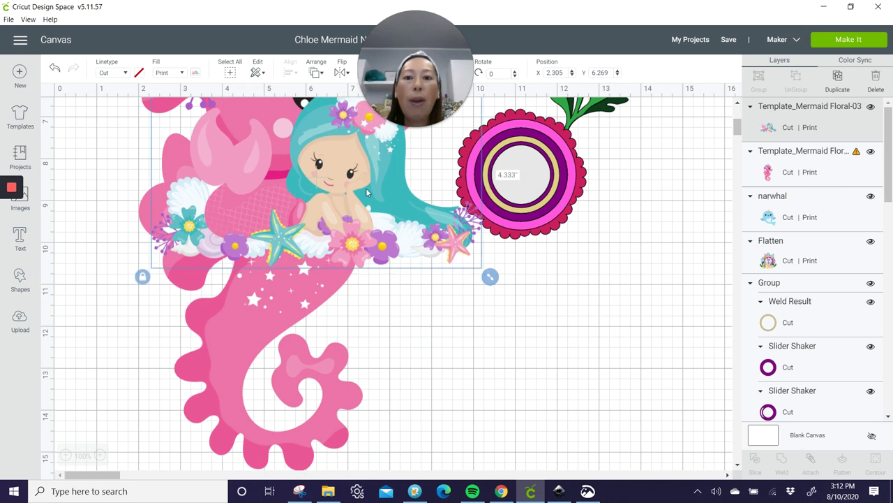
pyautogui.moveTo(356, 171); pyautogui.dragTo(488, 293)
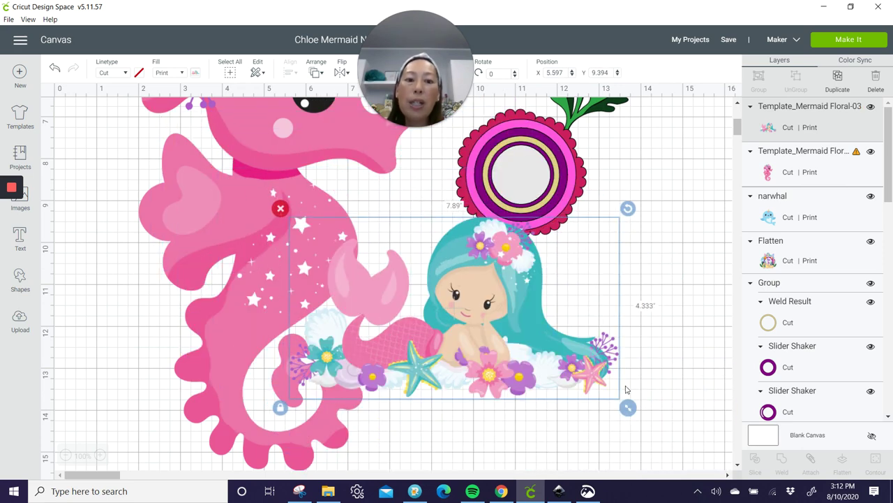
pyautogui.moveTo(627, 407); pyautogui.dragTo(523, 333)
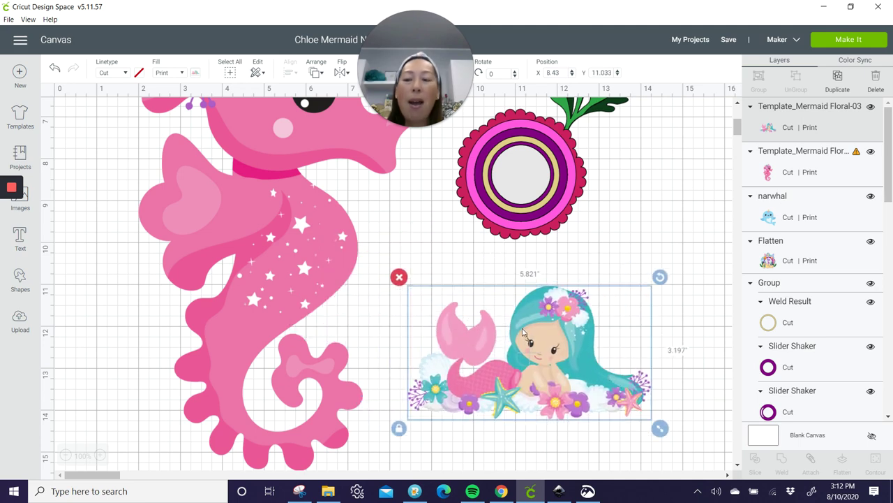
# Add a circle about 1.01 inches across, place it over the purple sprig beside the mermaid's tail, and colour it white.
pyautogui.click(27, 283)
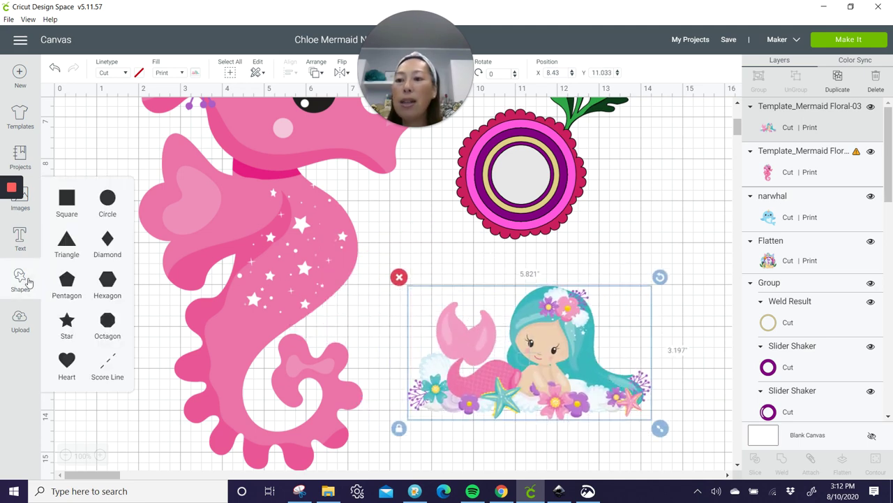
pyautogui.click(107, 199)
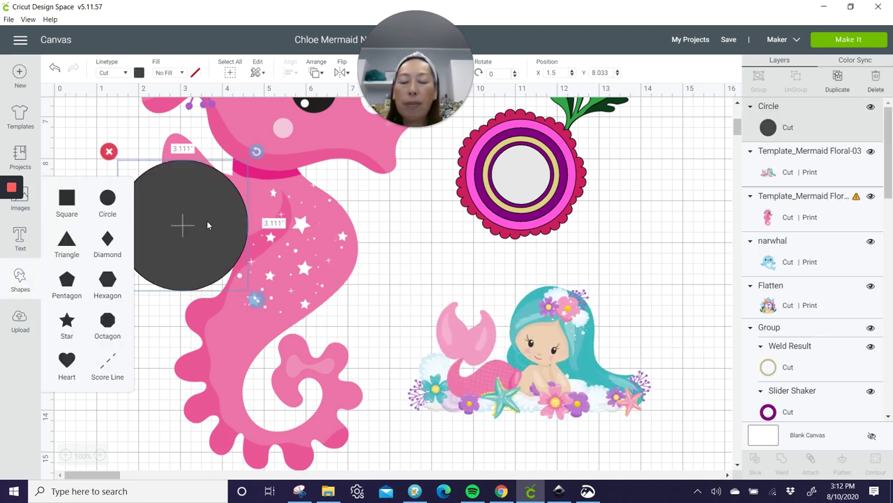
pyautogui.moveTo(207, 225); pyautogui.dragTo(387, 361)
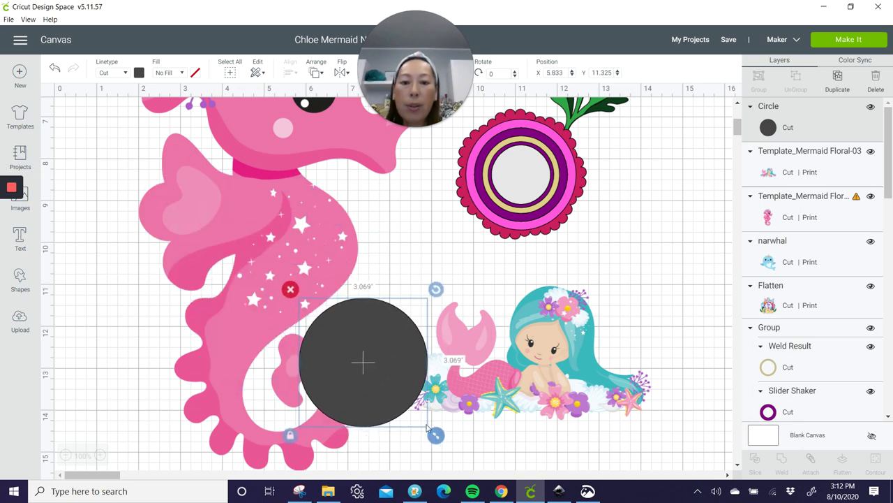
pyautogui.moveTo(428, 429); pyautogui.dragTo(342, 342)
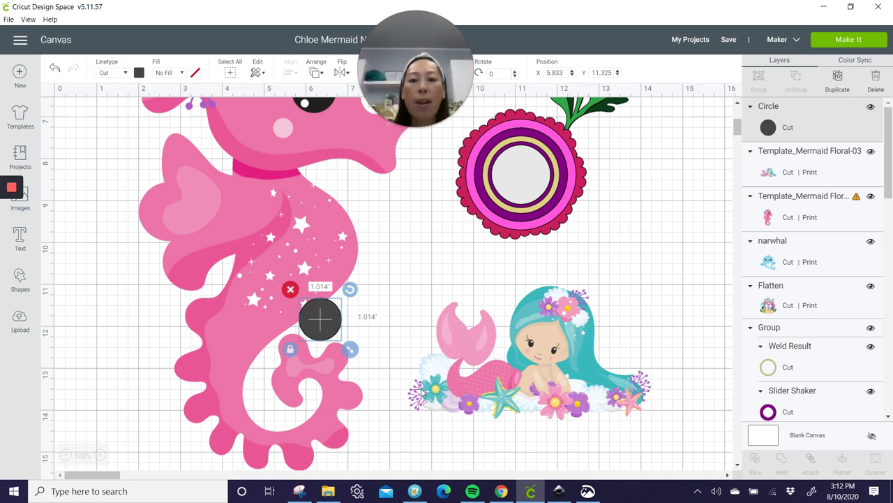
pyautogui.moveTo(326, 321); pyautogui.dragTo(433, 400)
pyautogui.click(139, 74)
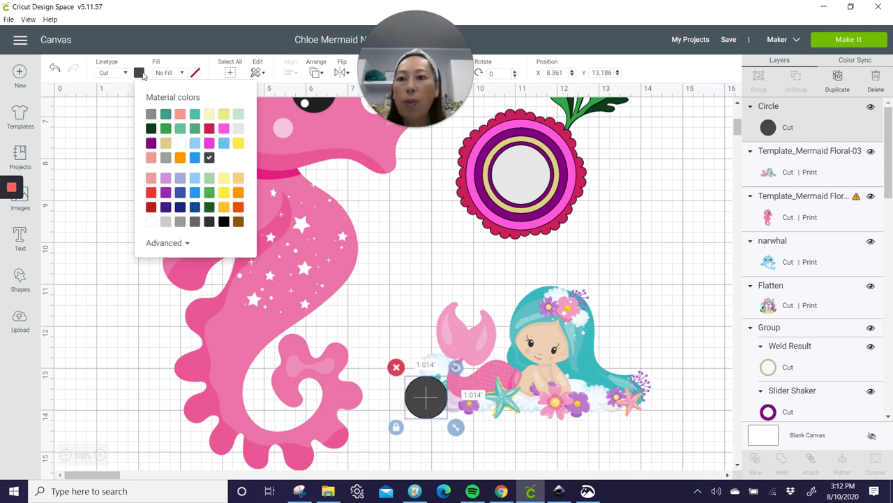
pyautogui.click(180, 144)
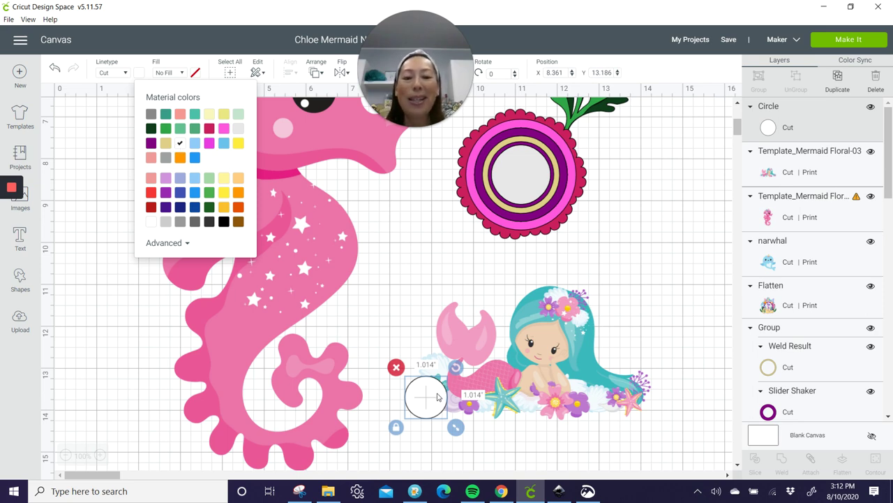
# Bring the mermaid in front of the white circle and shrink the circle to about 0.81 inches across.
pyautogui.click(546, 355)
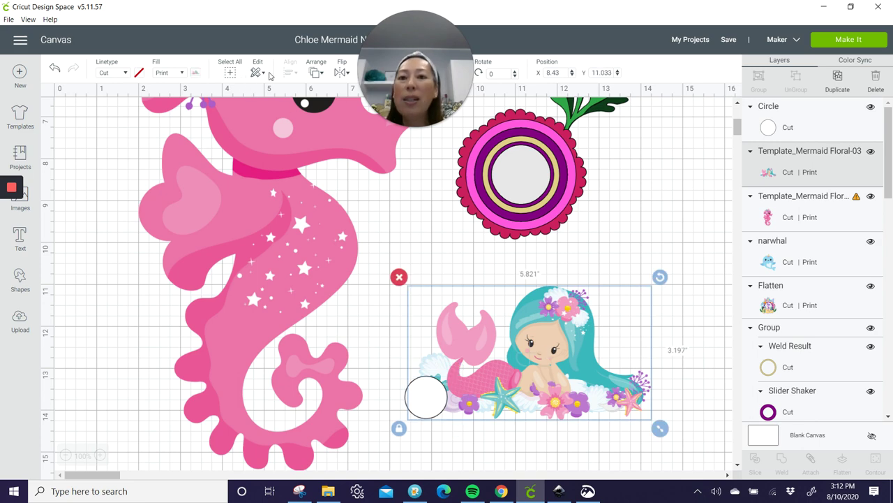
pyautogui.click(315, 74)
pyautogui.click(330, 145)
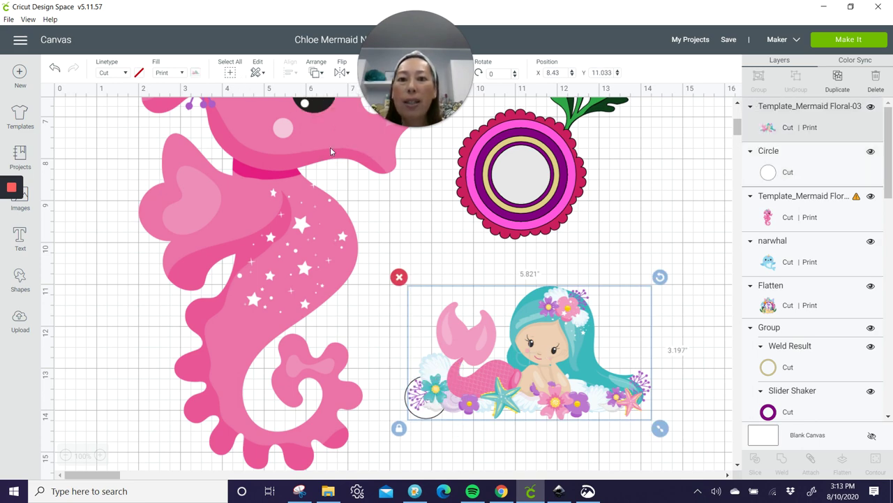
pyautogui.moveTo(477, 389); pyautogui.dragTo(478, 393)
pyautogui.click(434, 437)
pyautogui.click(431, 417)
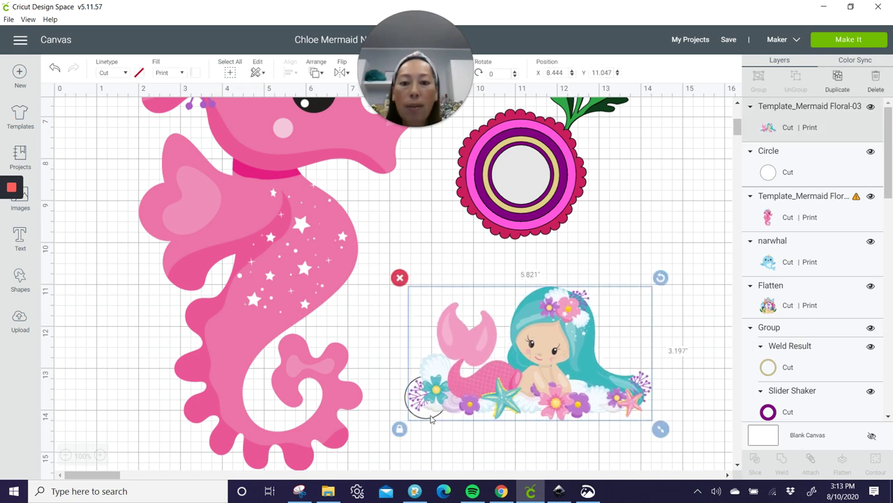
pyautogui.click(408, 398)
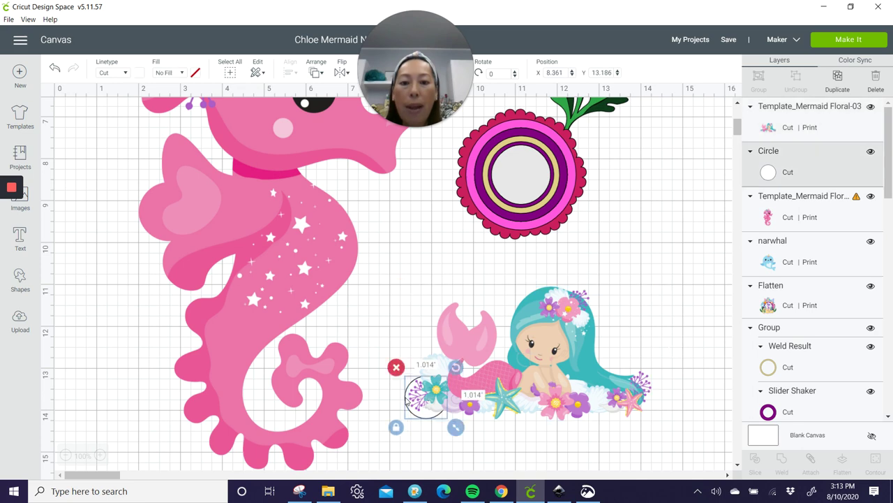
pyautogui.moveTo(454, 424); pyautogui.dragTo(451, 416)
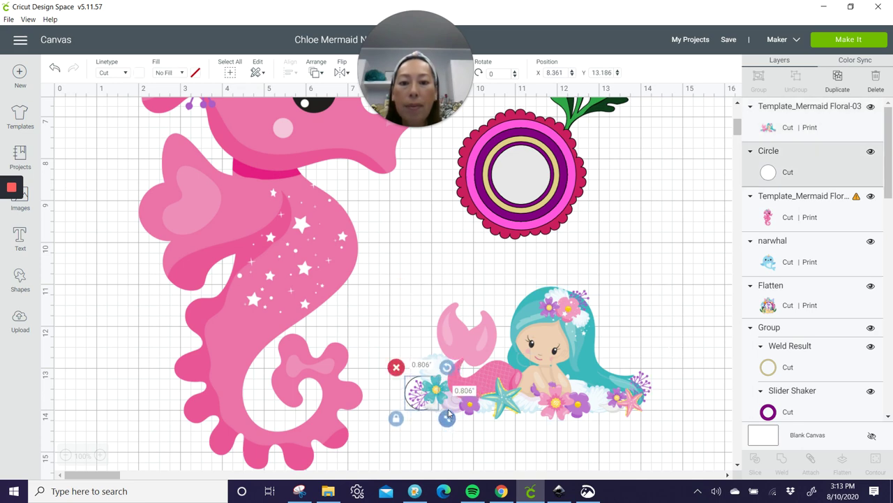
# Nudge the mermaid to about X 8.47, Y 11.02 over the circle and move the large seahorse farther away from it.
pyautogui.click(521, 388)
pyautogui.moveTo(521, 388); pyautogui.dragTo(523, 390)
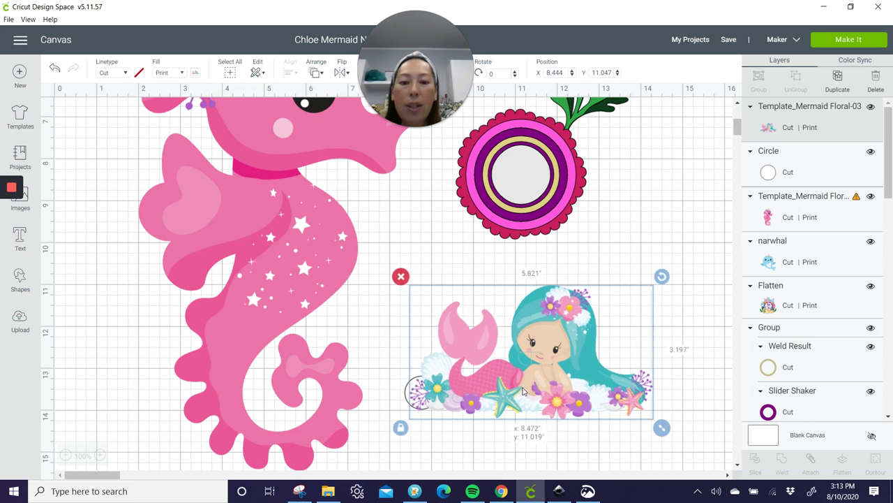
pyautogui.click(456, 449)
pyautogui.moveTo(398, 361); pyautogui.dragTo(312, 422)
pyautogui.click(405, 428)
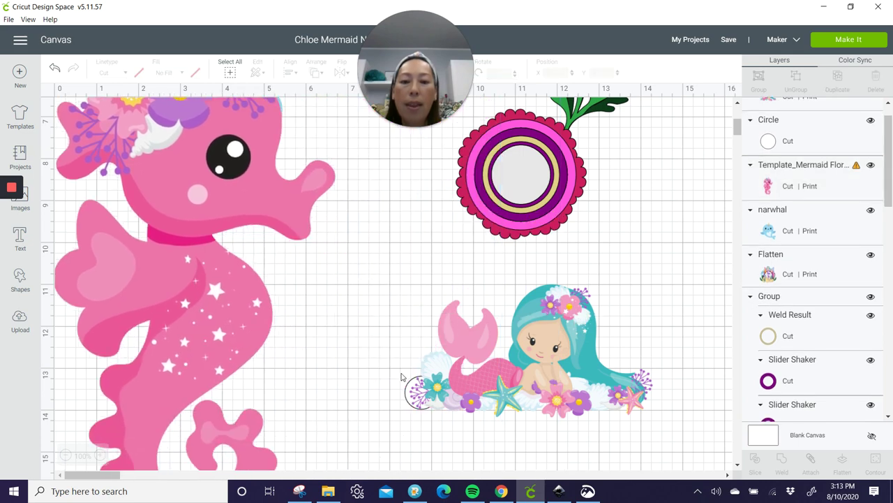
# Flatten the mermaid and the white circle behind it into one printable image.
pyautogui.moveTo(402, 368); pyautogui.dragTo(492, 433)
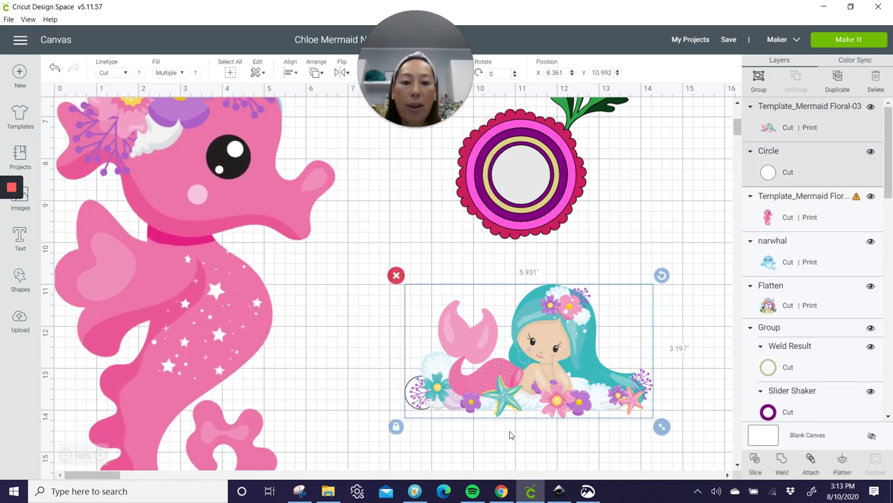
pyautogui.click(842, 461)
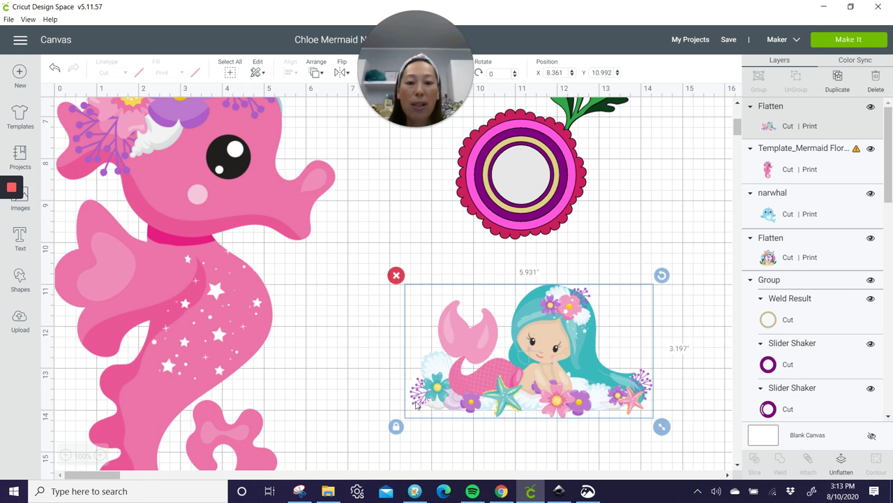
pyautogui.click(351, 379)
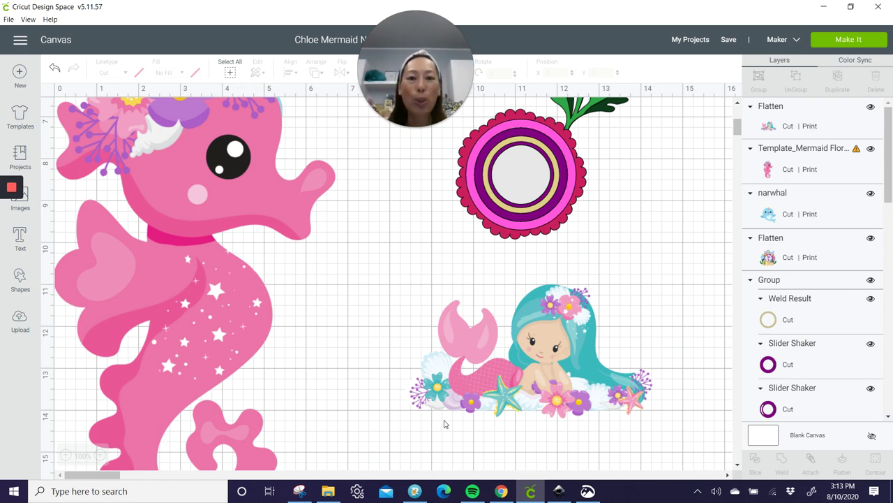
pyautogui.scroll(1, 448, 331)
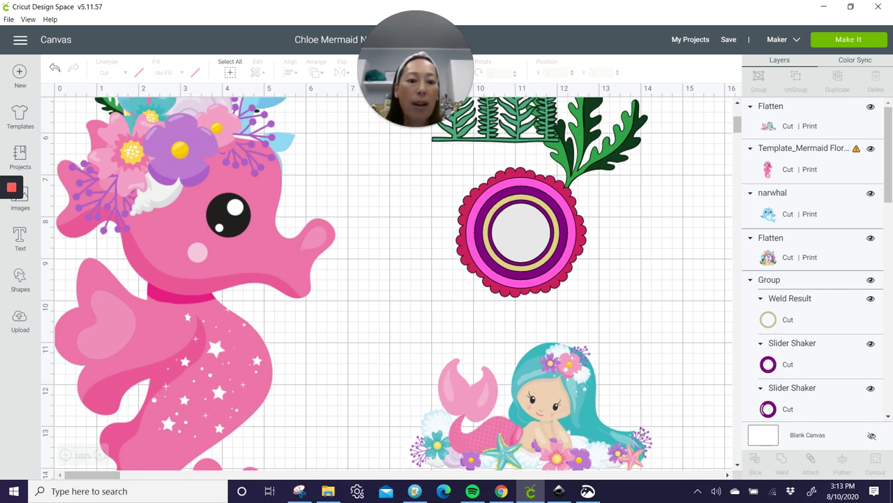
pyautogui.scroll(1, 423, 353)
pyautogui.scroll(1, 423, 353)
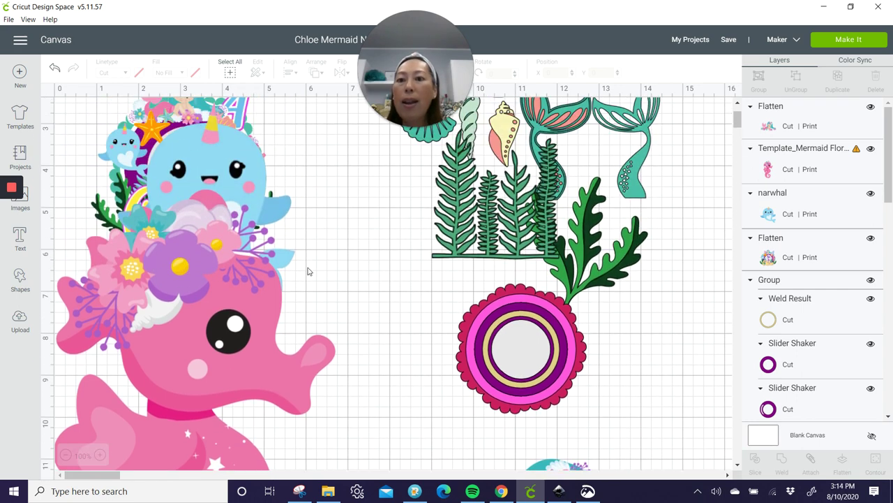
# Move the large seahorse below the topper design and set its height to 5 inches.
pyautogui.moveTo(187, 342); pyautogui.dragTo(311, 424)
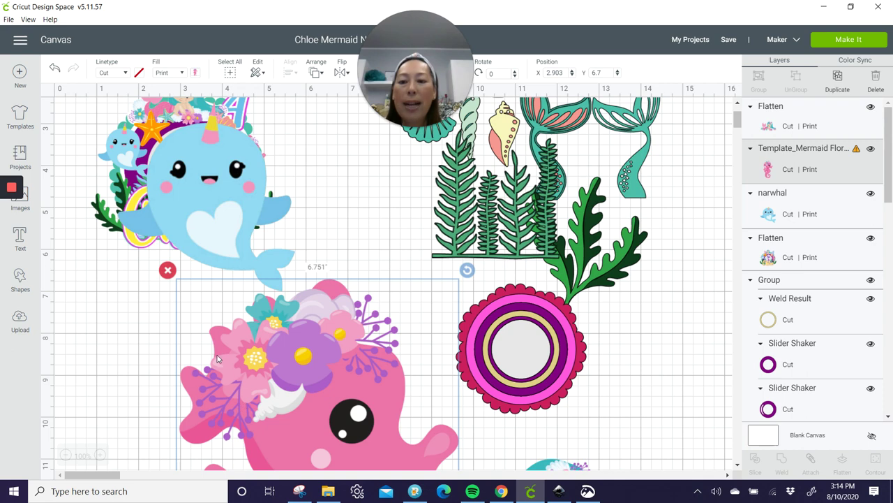
pyautogui.scroll(-5, 260, 440)
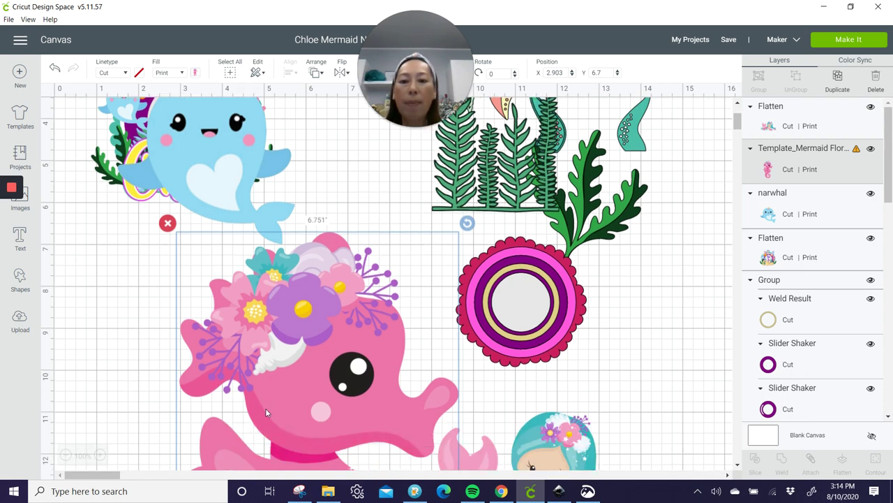
pyautogui.moveTo(342, 259); pyautogui.dragTo(270, 259)
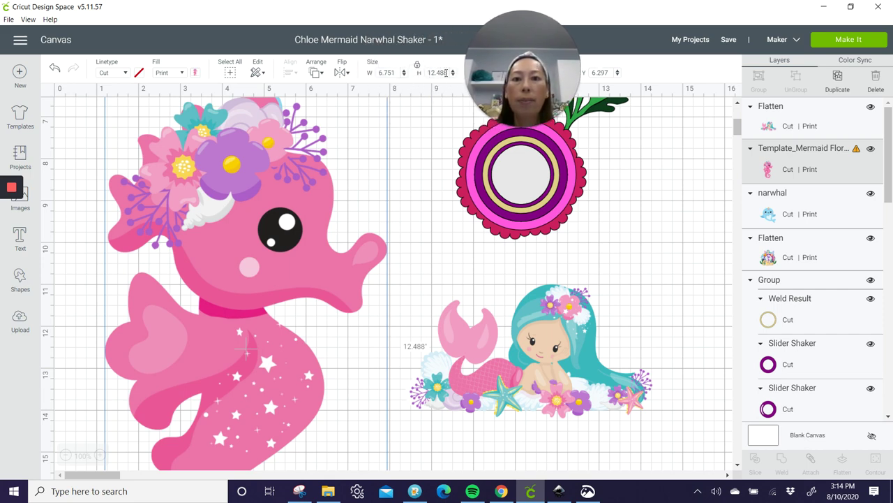
pyautogui.click(432, 72)
pyautogui.write('5')
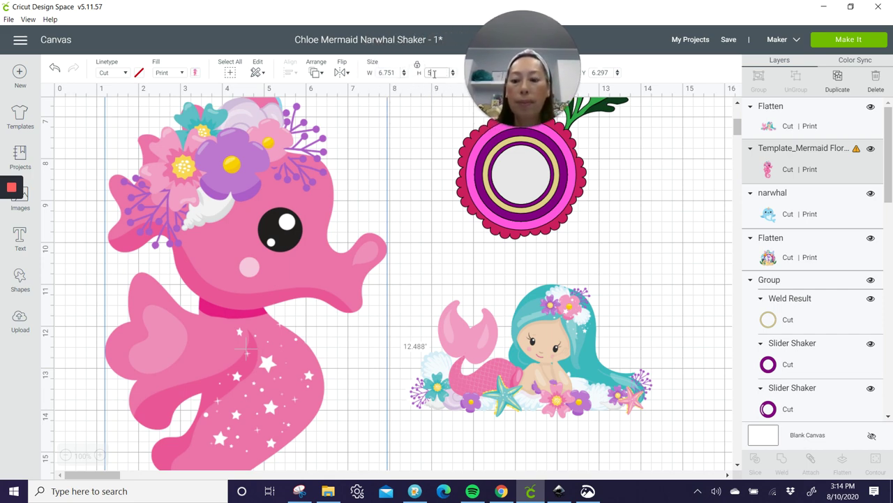
pyautogui.press('Return')
pyautogui.scroll(5, 412, 241)
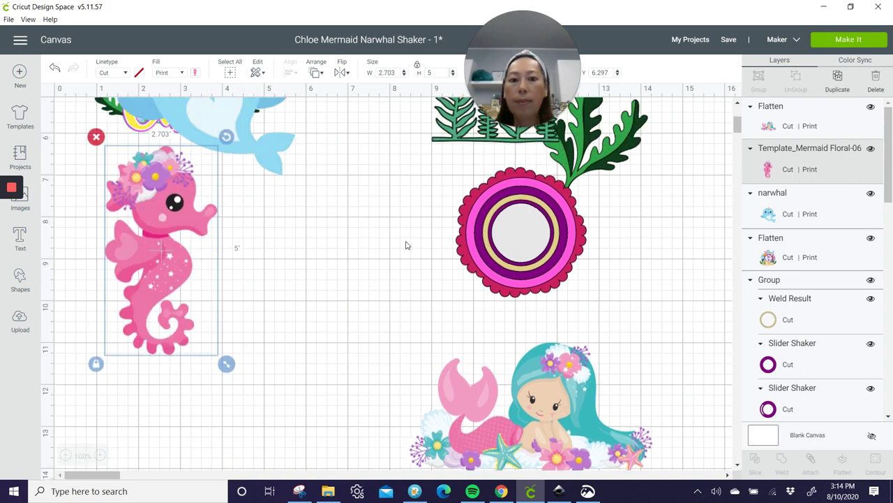
# Move the narwhal off the topper design to beside the seahorse and set its height to 2 inches.
pyautogui.click(232, 168)
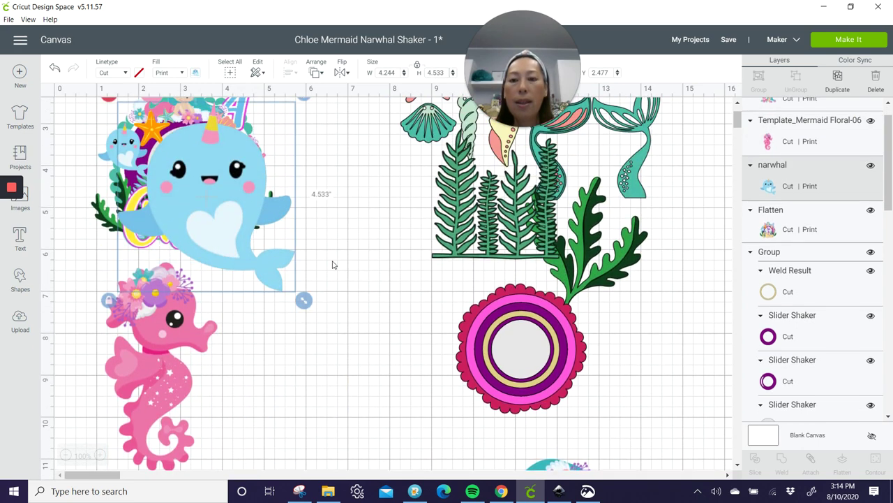
pyautogui.moveTo(233, 167); pyautogui.dragTo(396, 323)
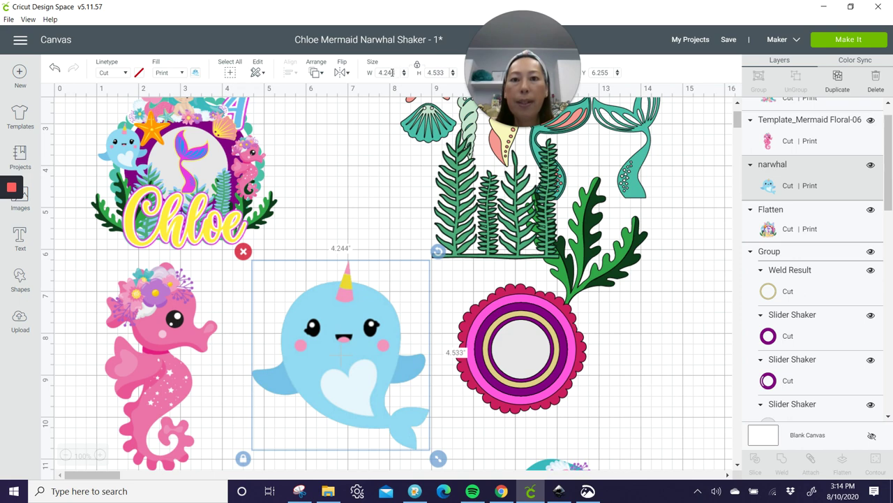
pyautogui.click(430, 73)
pyautogui.write('2')
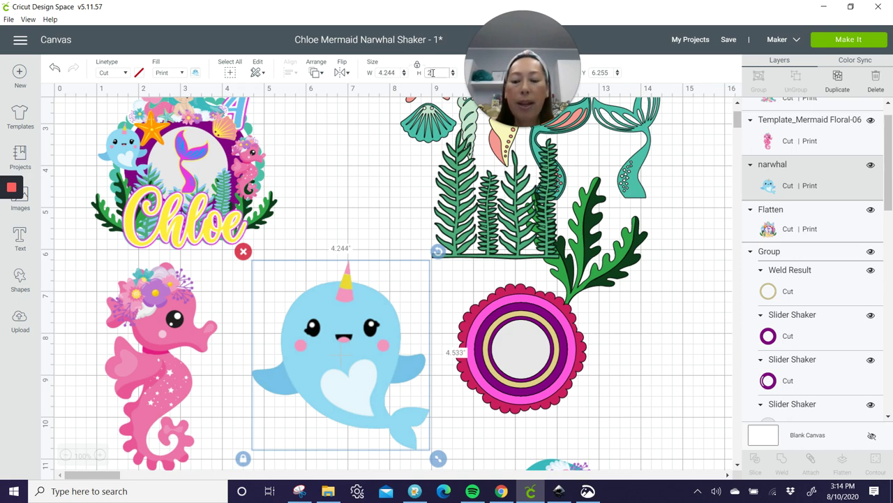
pyautogui.press('Return')
pyautogui.scroll(-2, 486, 164)
pyautogui.scroll(-2, 486, 163)
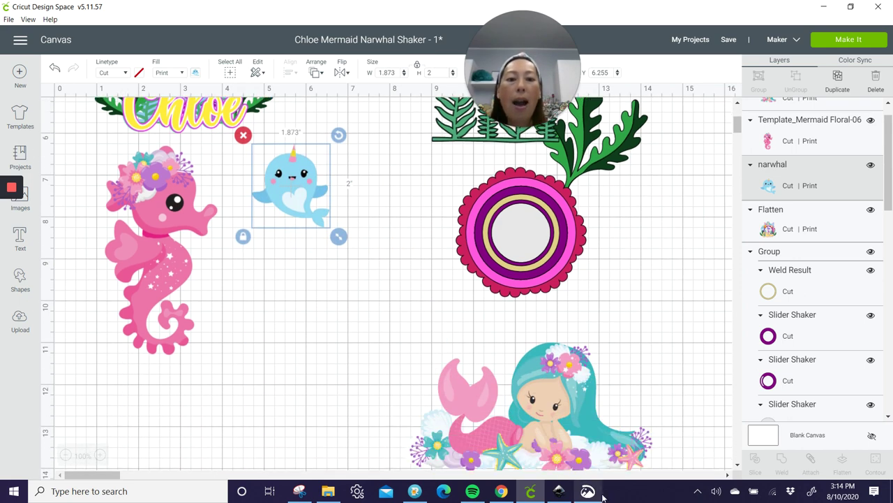
# Move the mermaid below the narwhal to about X 4.24, Y 9.96, then add a circle over her and colour it white.
pyautogui.moveTo(568, 423); pyautogui.dragTo(396, 391)
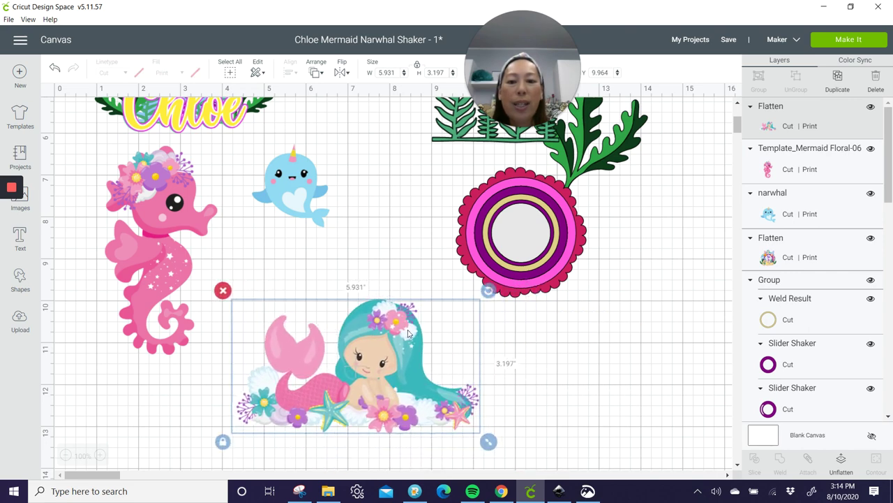
pyautogui.click(29, 288)
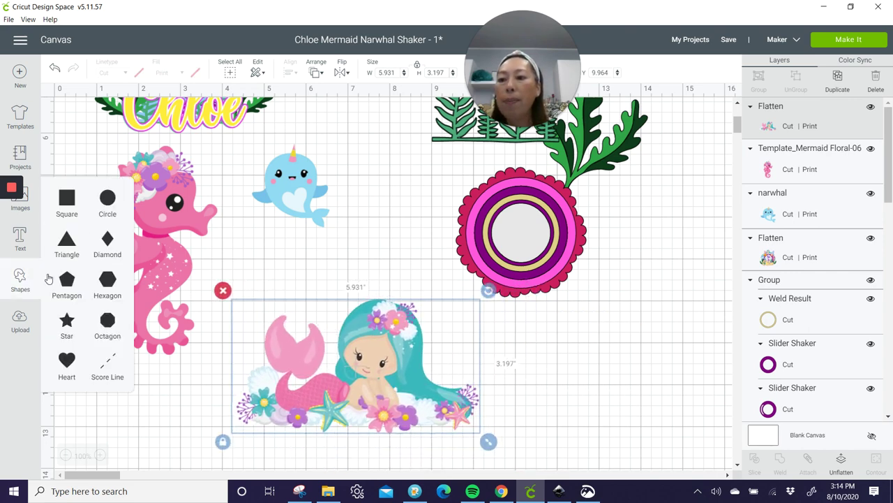
pyautogui.click(108, 201)
pyautogui.moveTo(194, 194); pyautogui.dragTo(394, 296)
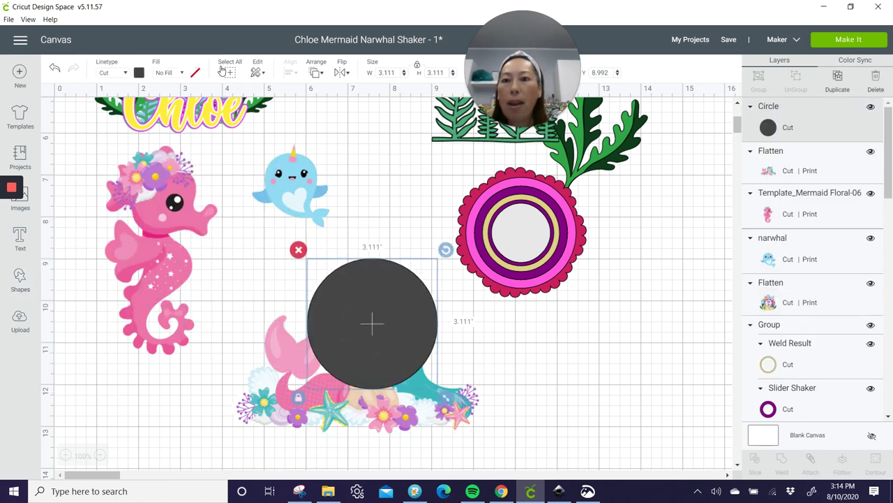
pyautogui.click(140, 73)
pyautogui.click(180, 144)
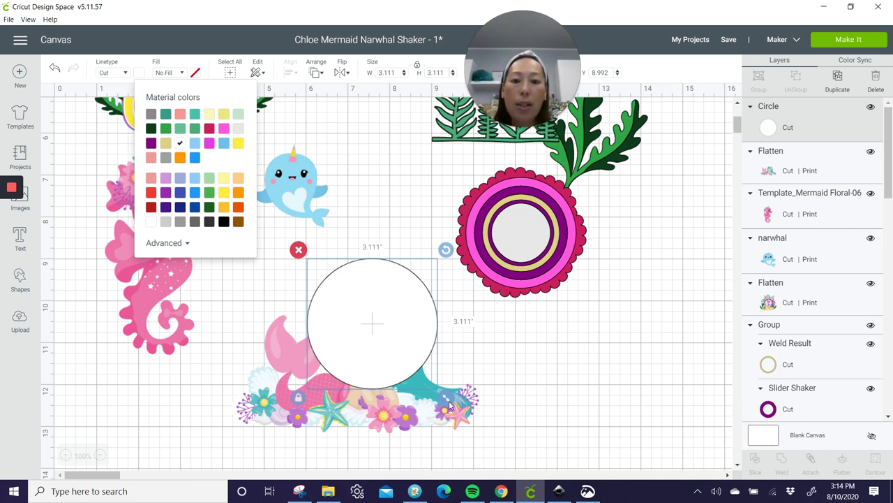
# Shrink the white circle to about 0.76 inches over the mermaid's hair sprig and place a duplicate over the sprig by the pink starfish.
pyautogui.moveTo(449, 405); pyautogui.dragTo(399, 306)
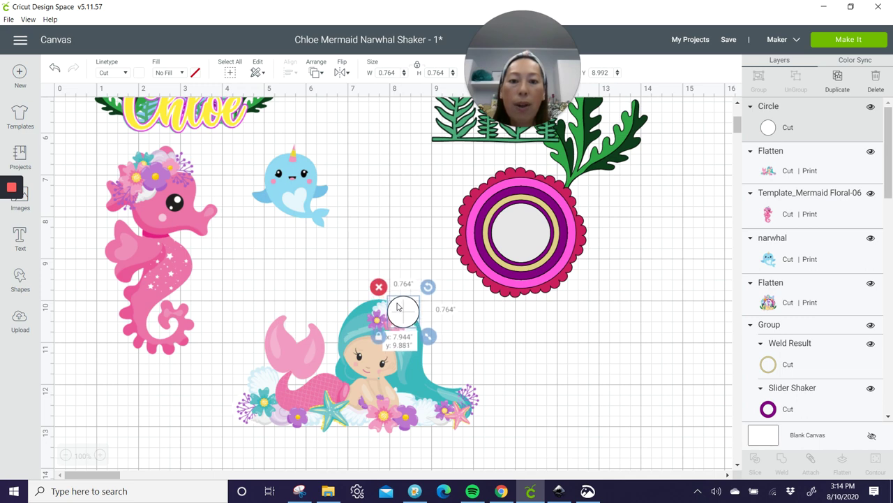
pyautogui.click(838, 77)
pyautogui.moveTo(426, 336); pyautogui.dragTo(469, 400)
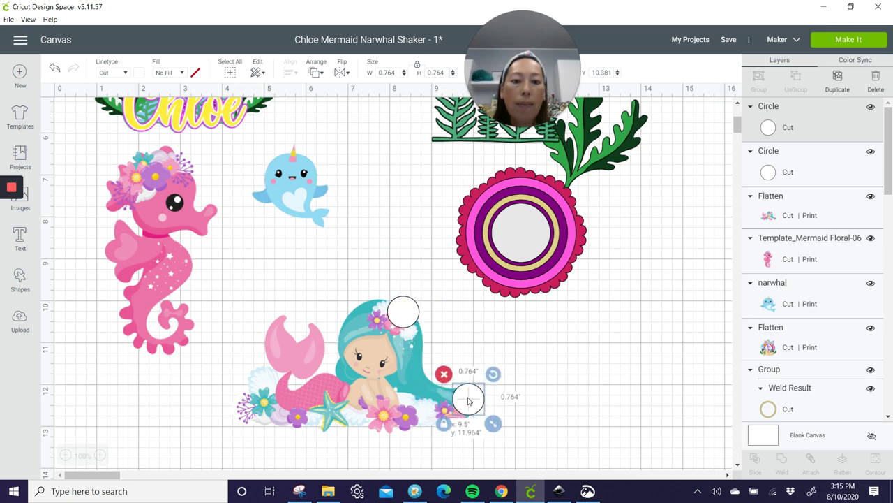
# Bring the mermaid in front of the two white circles.
pyautogui.click(526, 404)
pyautogui.click(394, 387)
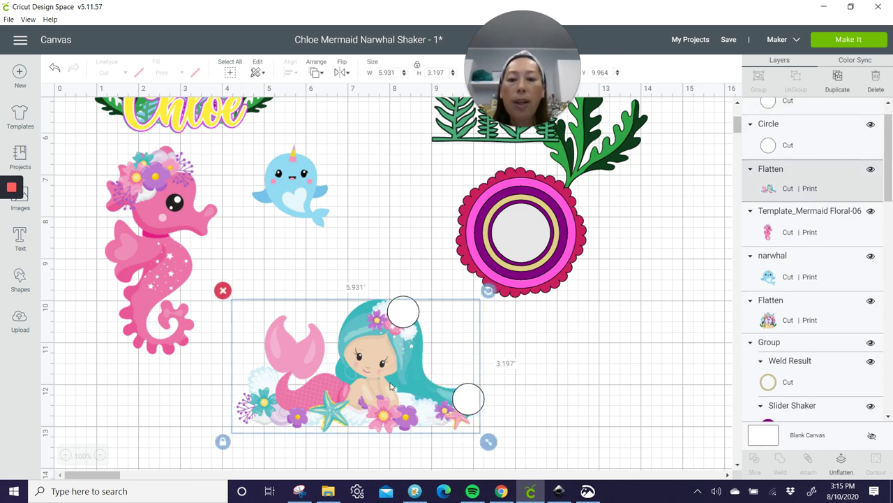
pyautogui.click(314, 74)
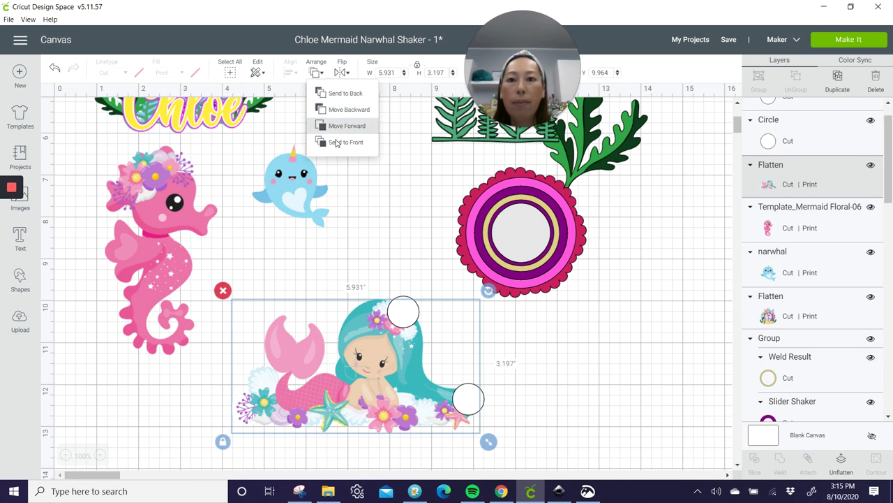
pyautogui.click(341, 139)
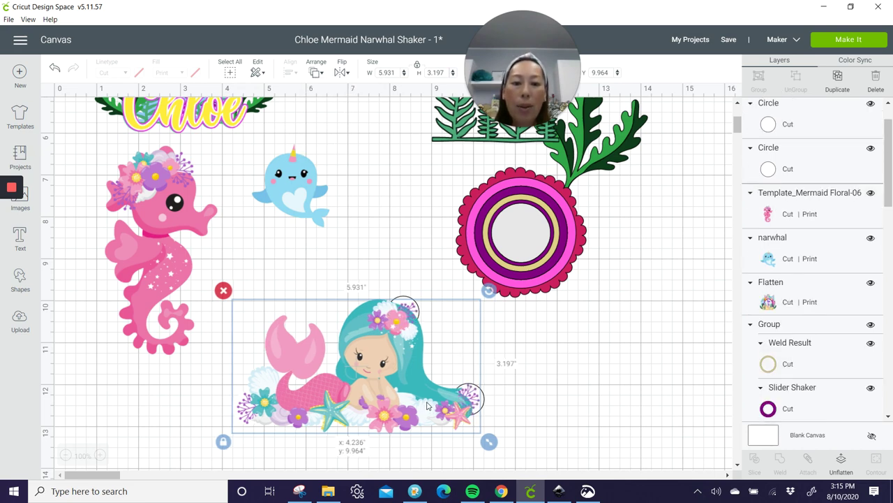
# Nudge the mermaid and the upper white circle so the purple sprigs sit over the circles.
pyautogui.moveTo(427, 407); pyautogui.dragTo(429, 406)
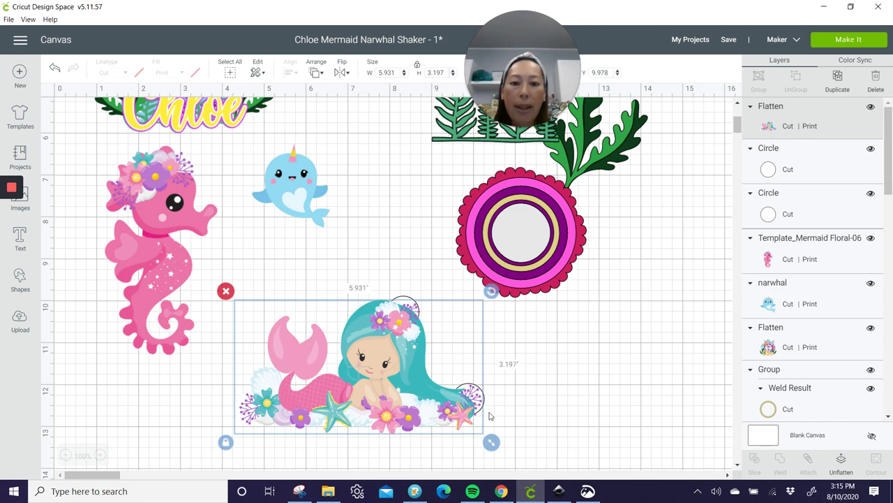
pyautogui.click(411, 294)
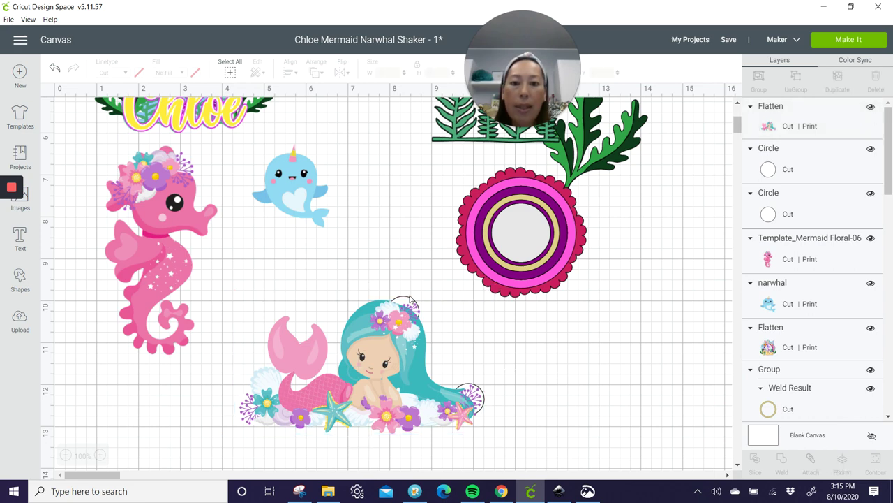
pyautogui.moveTo(407, 304); pyautogui.dragTo(413, 307)
pyautogui.click(549, 365)
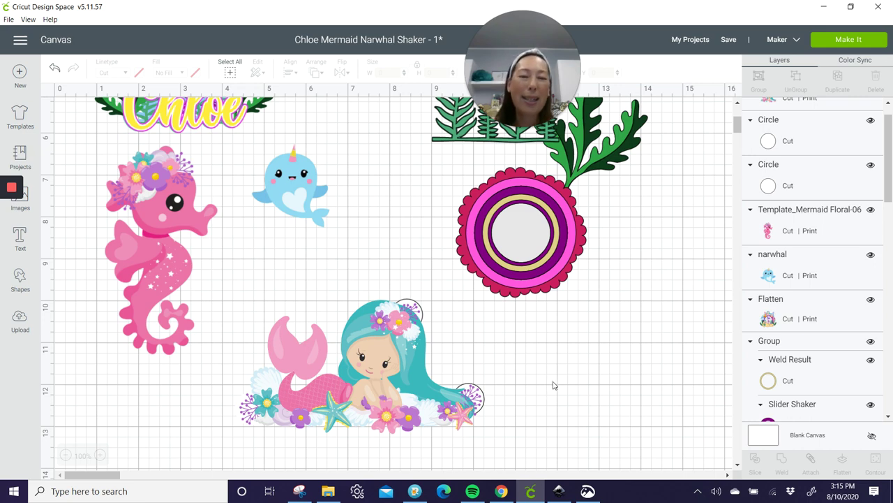
# Flatten the mermaid and both white circles behind her into one printable image.
pyautogui.moveTo(562, 375); pyautogui.dragTo(317, 323)
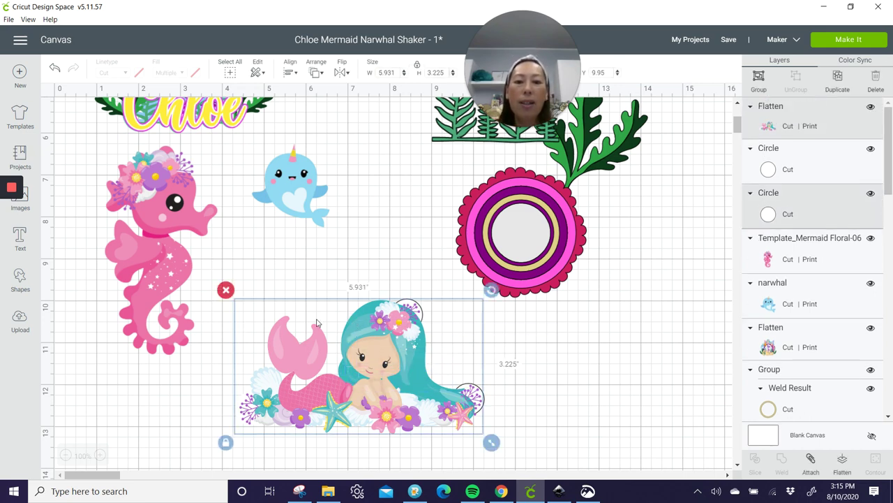
pyautogui.click(209, 247)
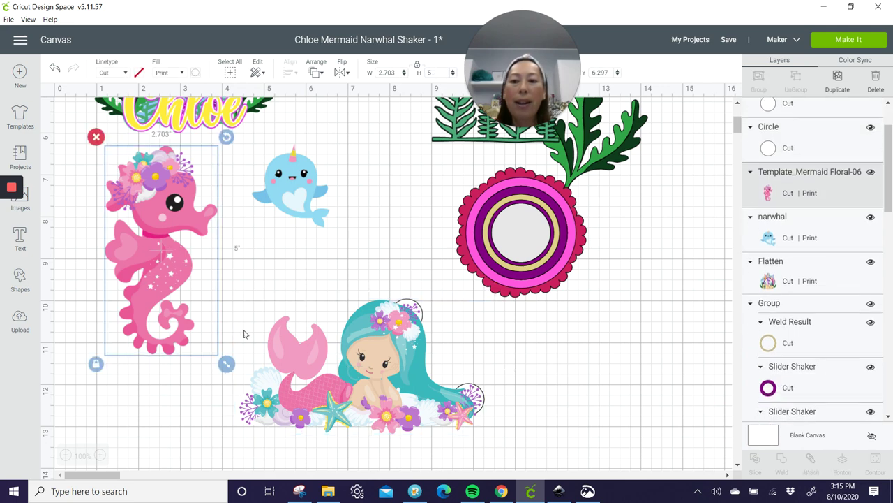
pyautogui.click(314, 292)
pyautogui.moveTo(314, 292); pyautogui.dragTo(467, 441)
pyautogui.click(491, 457)
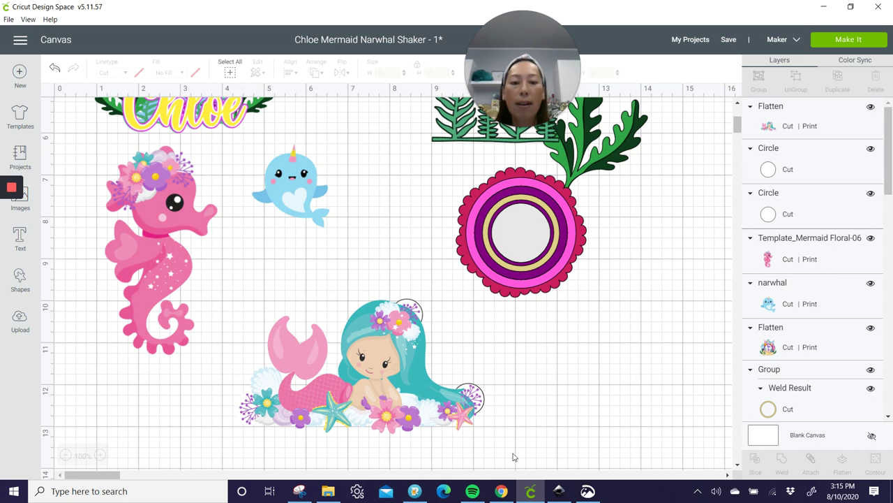
pyautogui.moveTo(517, 453); pyautogui.dragTo(317, 320)
pyautogui.click(845, 462)
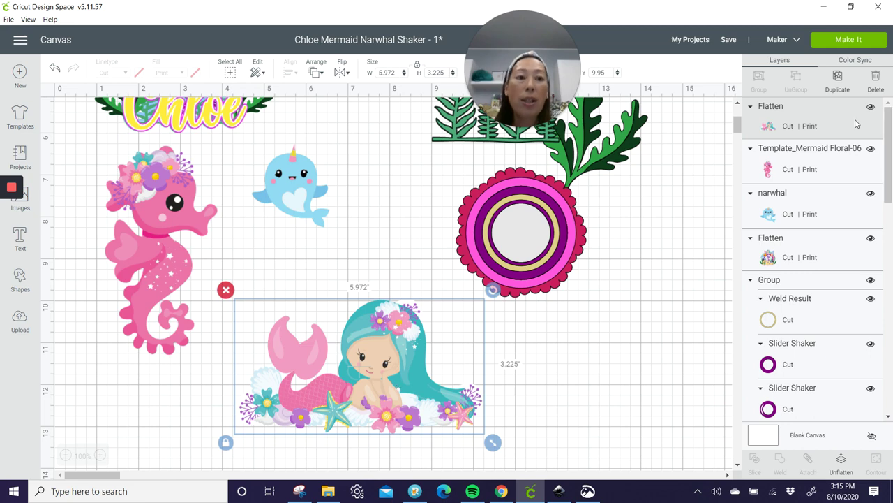
# Check the project in the Make It preview, return to the canvas and review the resized images.
pyautogui.click(849, 40)
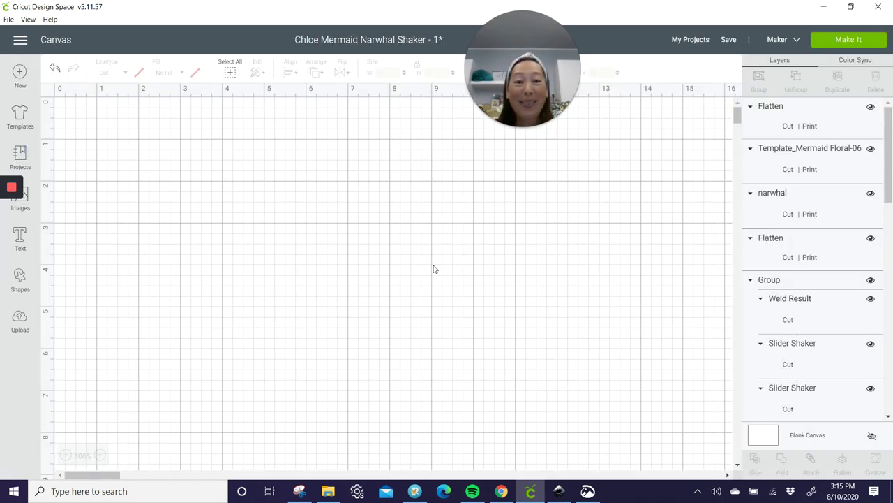
pyautogui.scroll(-5, 437, 266)
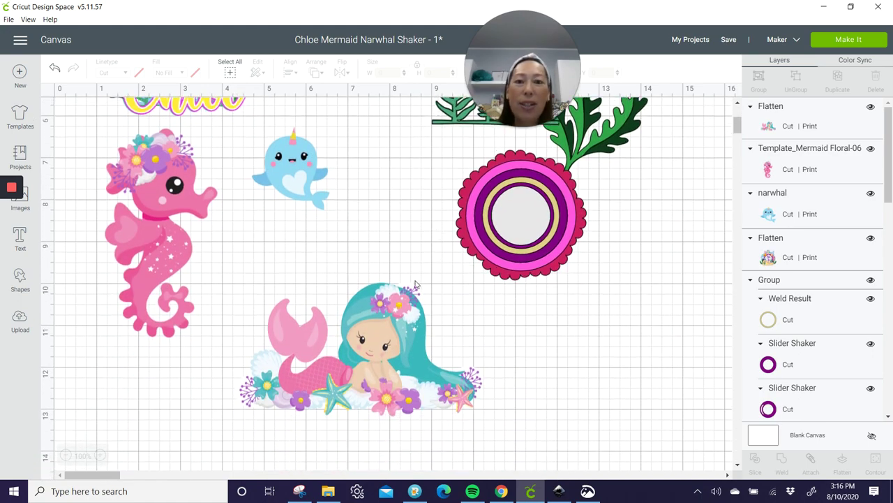
pyautogui.scroll(3, 440, 286)
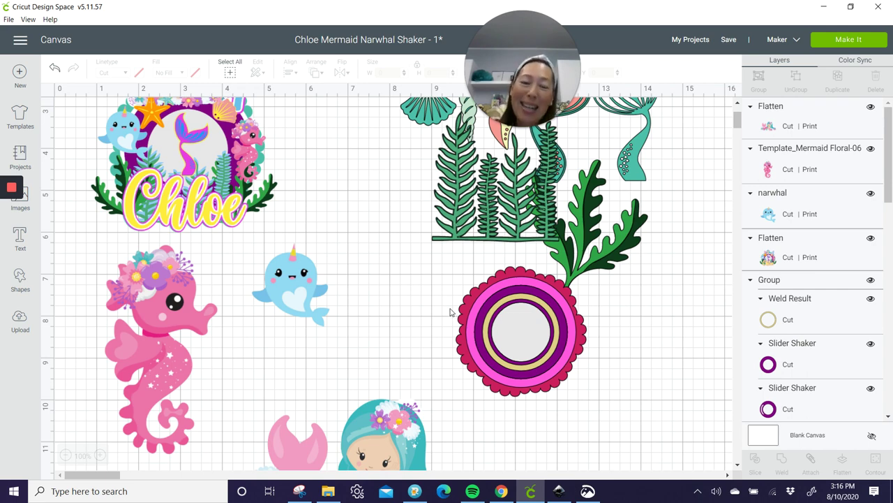
# Switch to FontLab Pad to view the name lettering in the Haniberryku Alternate font.
pyautogui.click(416, 492)
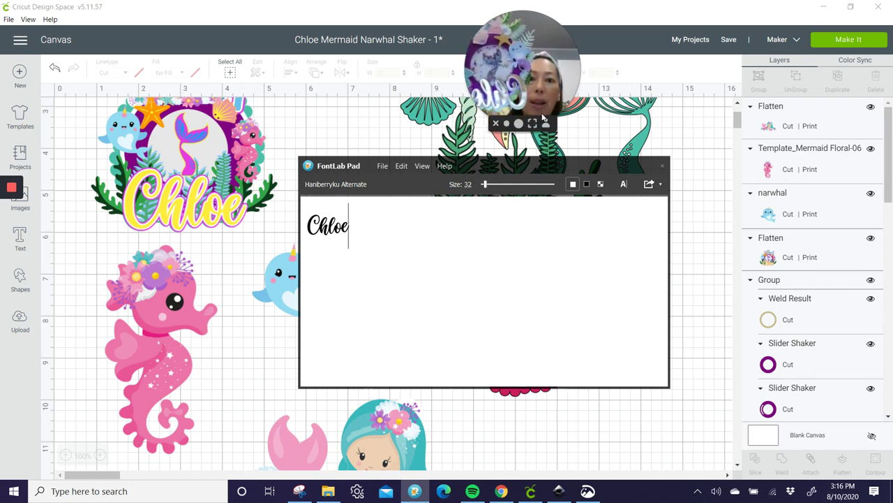
pyautogui.click(544, 124)
pyautogui.moveTo(615, 38); pyautogui.dragTo(498, 133)
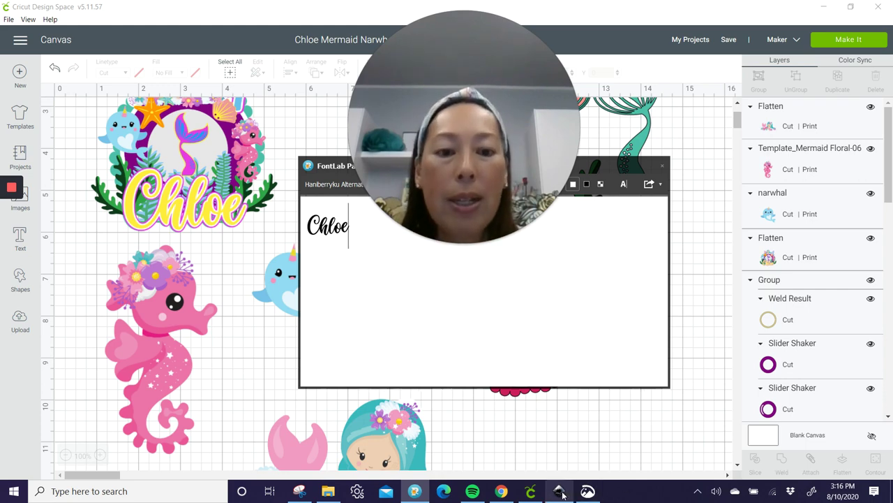
# Switch to Inkscape and import the Haniberryku-Alternate 48pt name-and-4 lettering file from the Desktop.
pyautogui.click(559, 490)
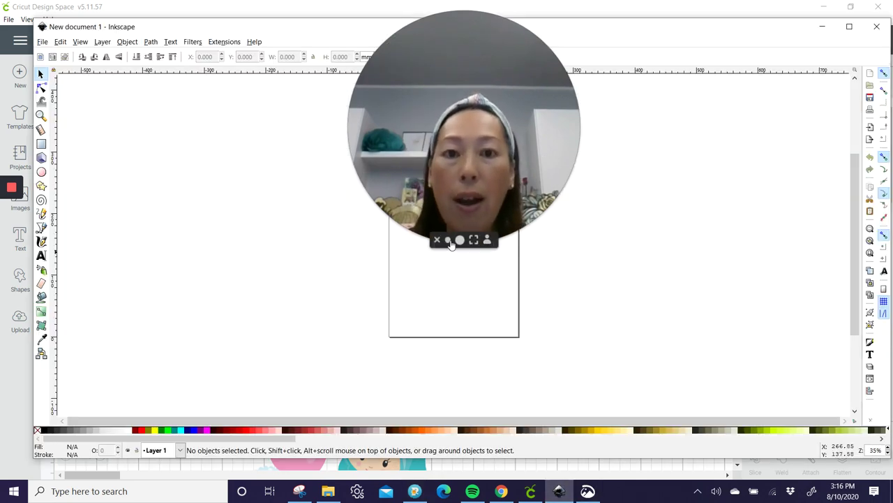
pyautogui.click(453, 244)
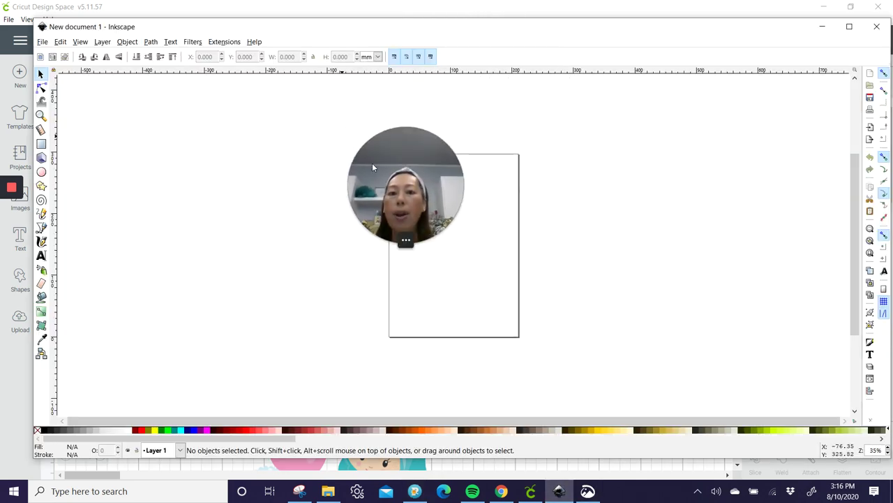
pyautogui.moveTo(372, 162); pyautogui.dragTo(516, 46)
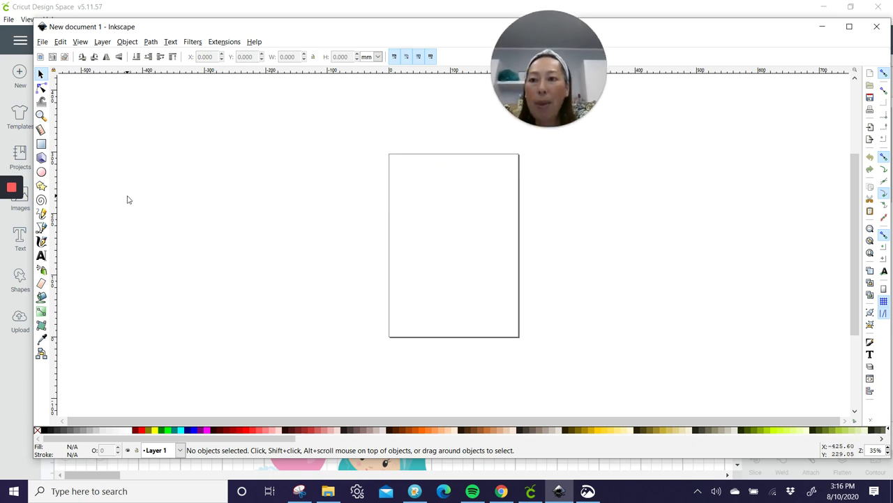
pyautogui.click(44, 43)
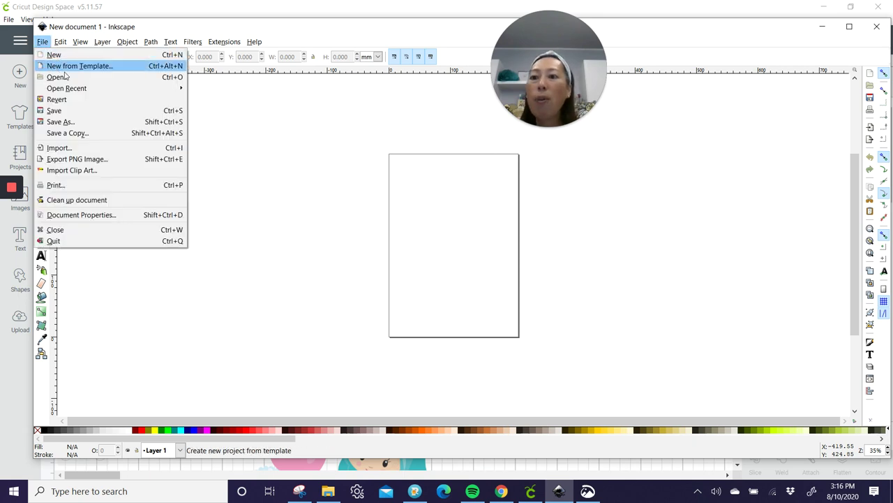
pyautogui.click(75, 147)
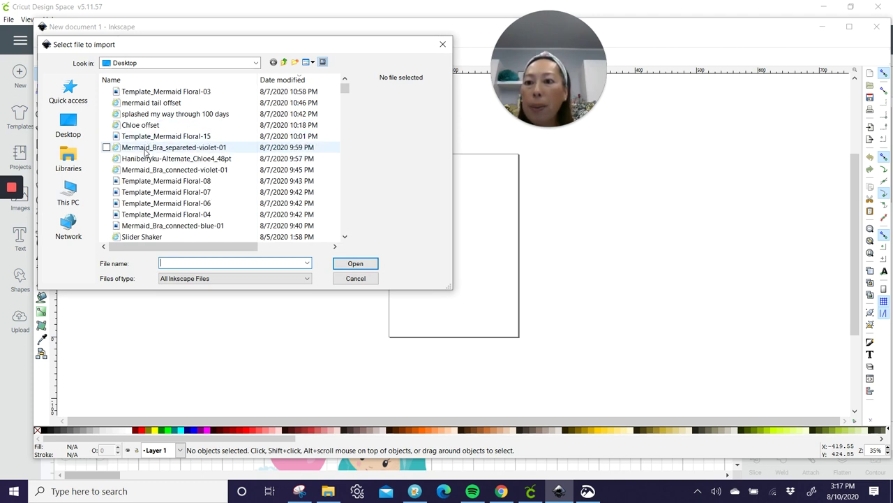
pyautogui.scroll(-1, 146, 150)
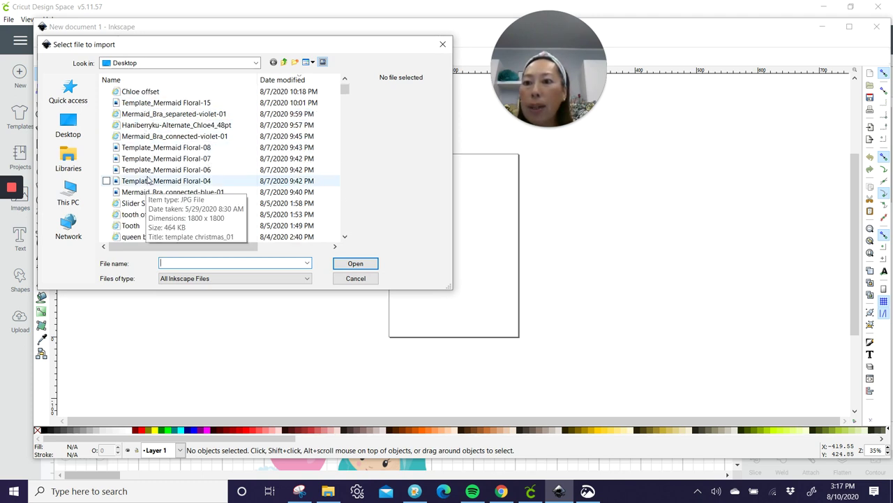
pyautogui.scroll(1, 147, 180)
pyautogui.click(171, 161)
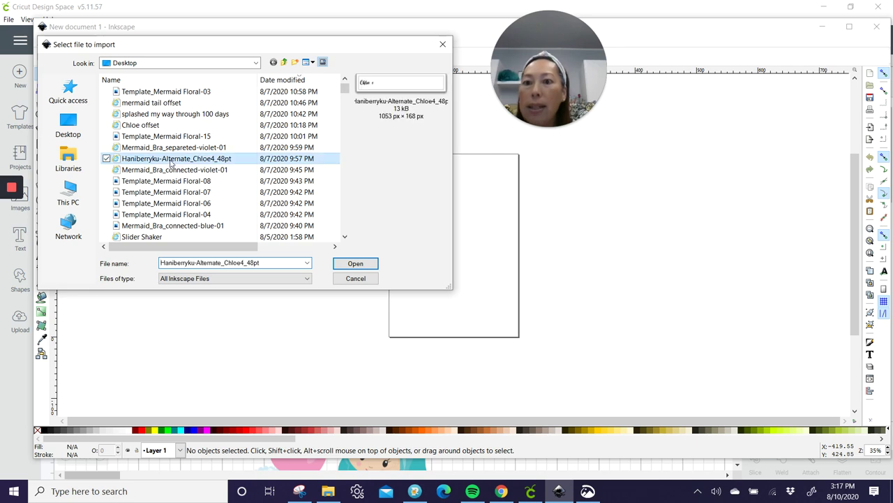
pyautogui.doubleClick(171, 160)
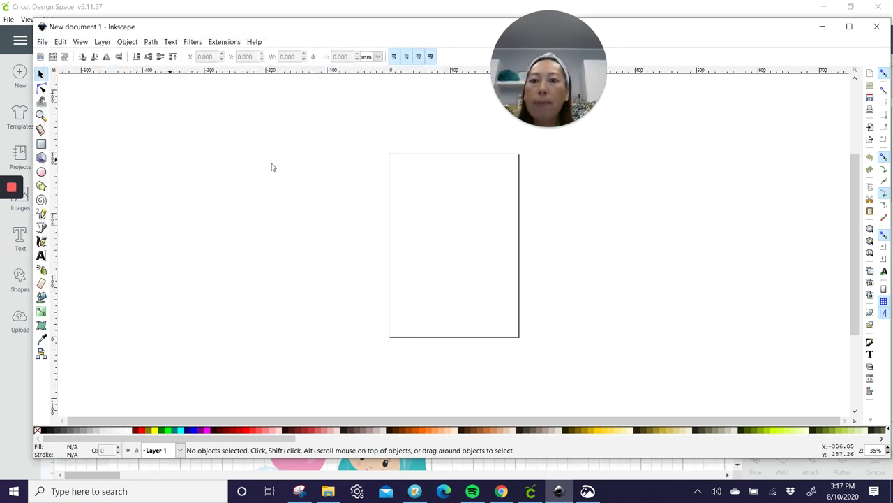
# Enlarge the imported lettering proportionally to about 619 mm wide and ungroup it into separate characters.
pyautogui.click(313, 57)
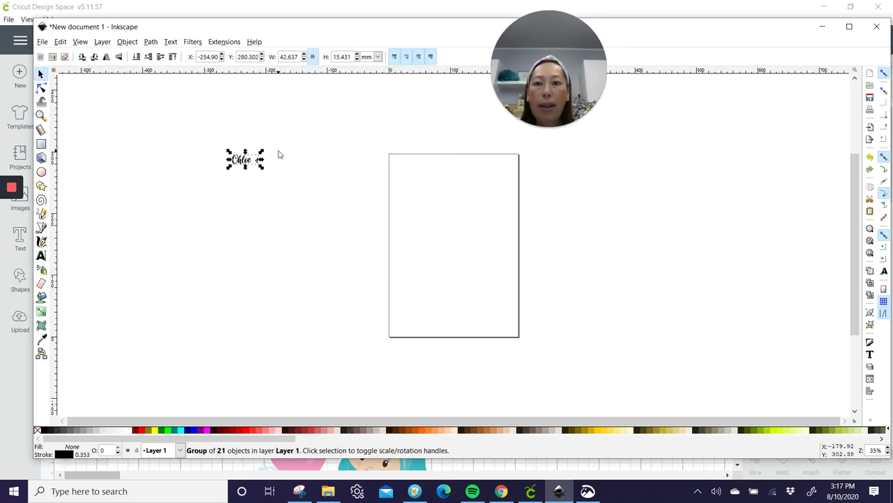
pyautogui.moveTo(262, 169); pyautogui.dragTo(615, 386)
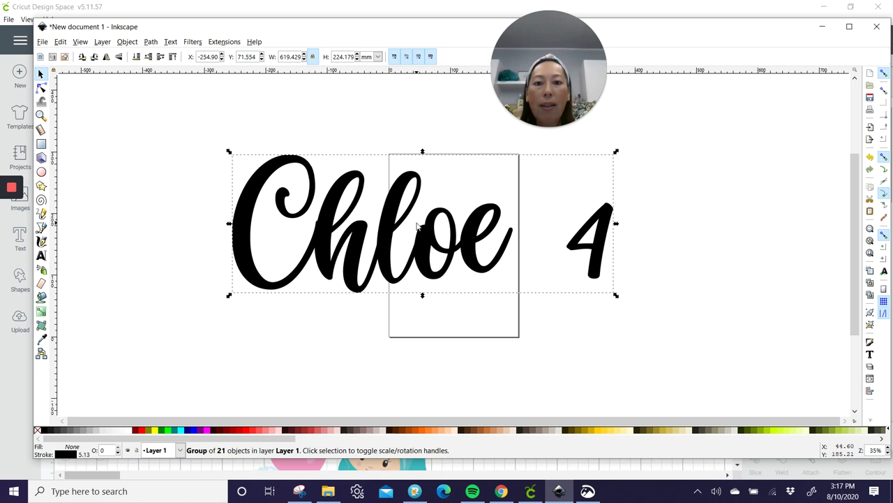
pyautogui.click(127, 42)
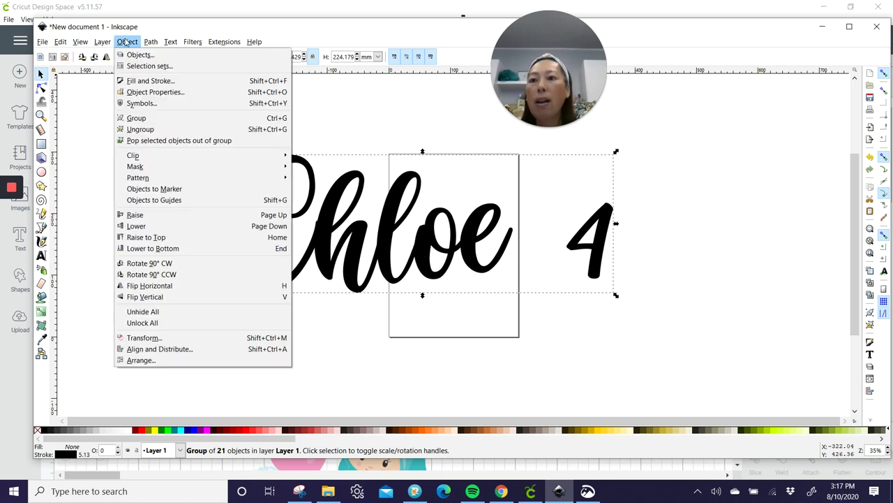
pyautogui.click(140, 129)
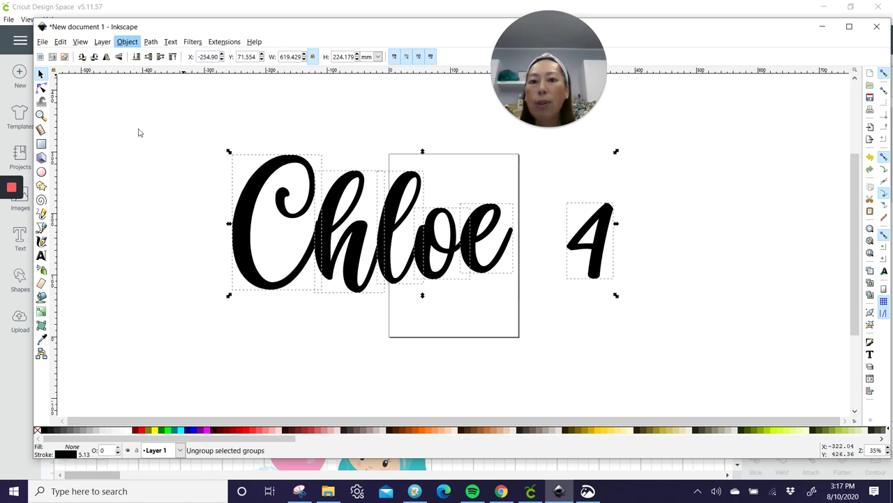
# Nudge the whole lettering slightly to the right and deselect it.
pyautogui.click(253, 275)
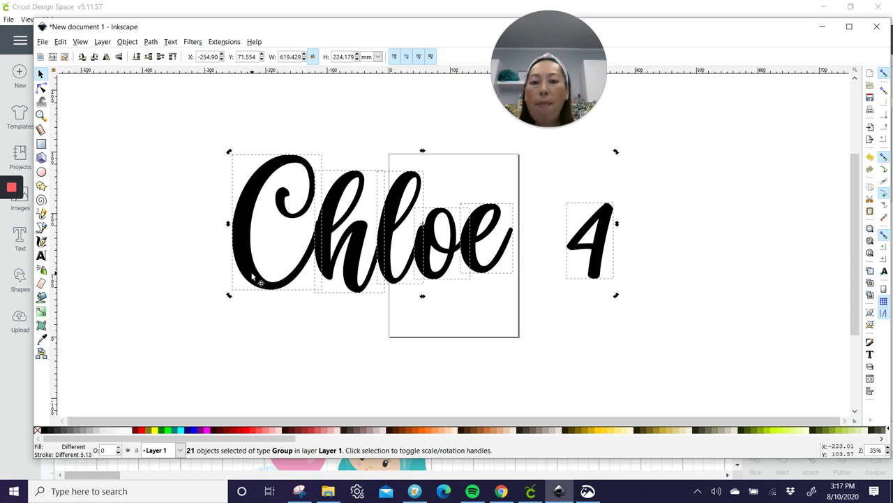
pyautogui.press('Right')
pyautogui.press('Right')
pyautogui.press('Right')
pyautogui.press('Right')
pyautogui.press('Right')
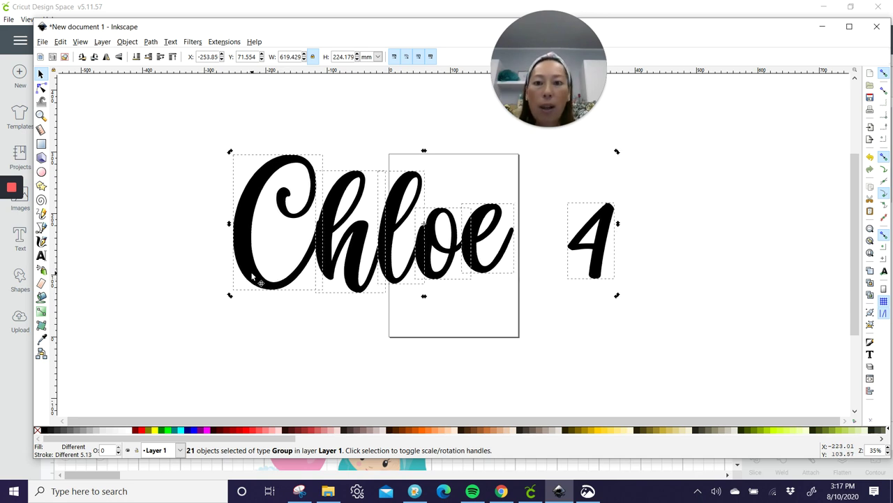
pyautogui.click(219, 255)
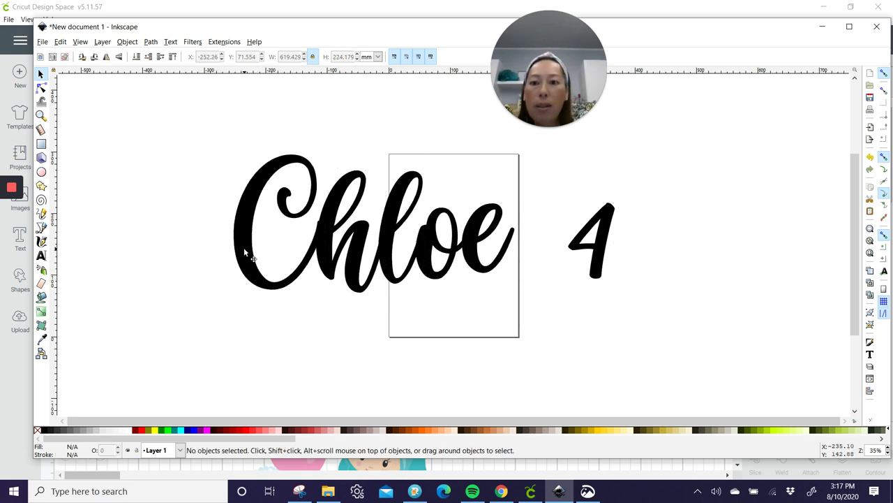
# Nudge the capital C to the right, to about X -249 mm, so it overlaps the h.
pyautogui.click(245, 252)
pyautogui.press('Right')
pyautogui.press('Right')
pyautogui.press('Right')
pyautogui.press('Right')
pyautogui.press('Right')
pyautogui.press('Right')
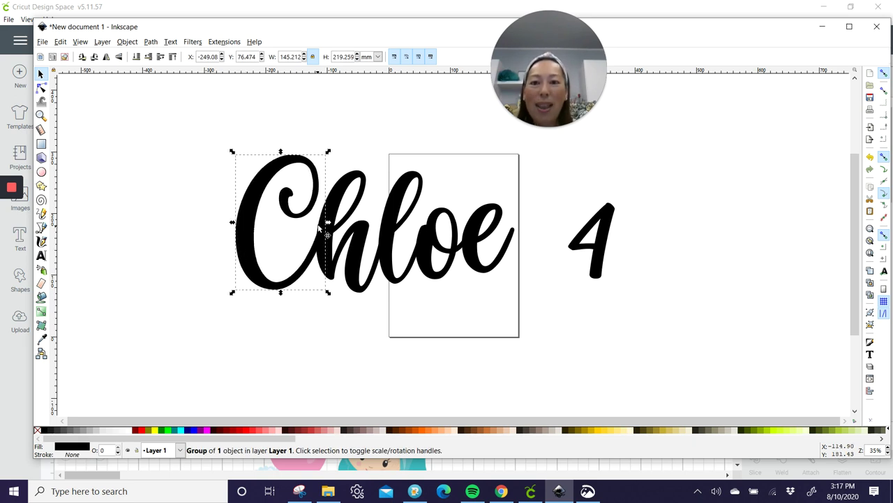
# Nudge the letter l to the right, to about X -14.8 mm, so it overlaps the o.
pyautogui.click(408, 272)
pyautogui.press('Right')
pyautogui.press('Right')
pyautogui.press('Right')
pyautogui.press('Right')
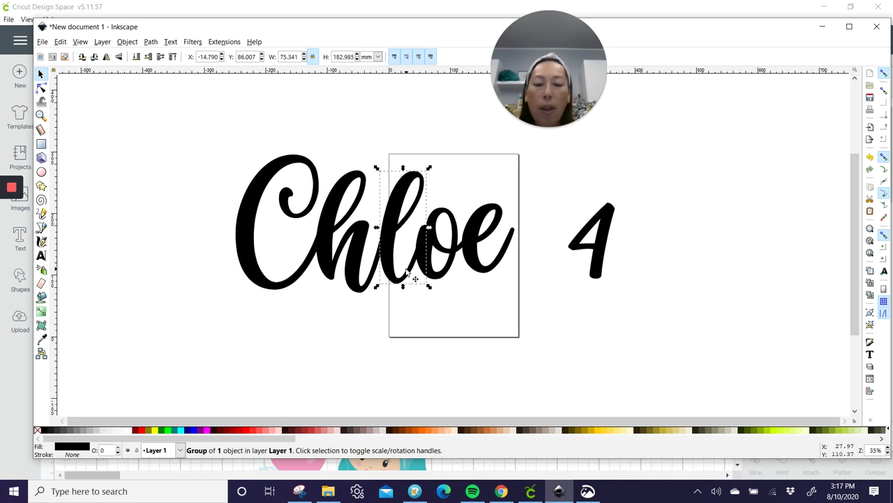
pyautogui.click(459, 329)
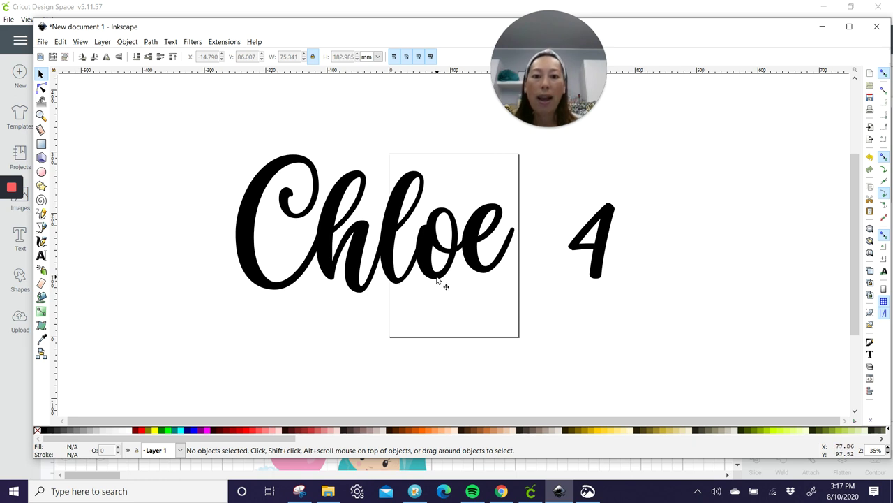
# Nudge the letter e down to about Y 97.2 mm, closer to the baseline of the o.
pyautogui.click(480, 265)
pyautogui.press('Down')
pyautogui.press('Down')
pyautogui.press('Down')
pyautogui.press('Down')
pyautogui.press('Down')
pyautogui.press('Down')
pyautogui.press('Down')
pyautogui.press('Down')
pyautogui.press('Down')
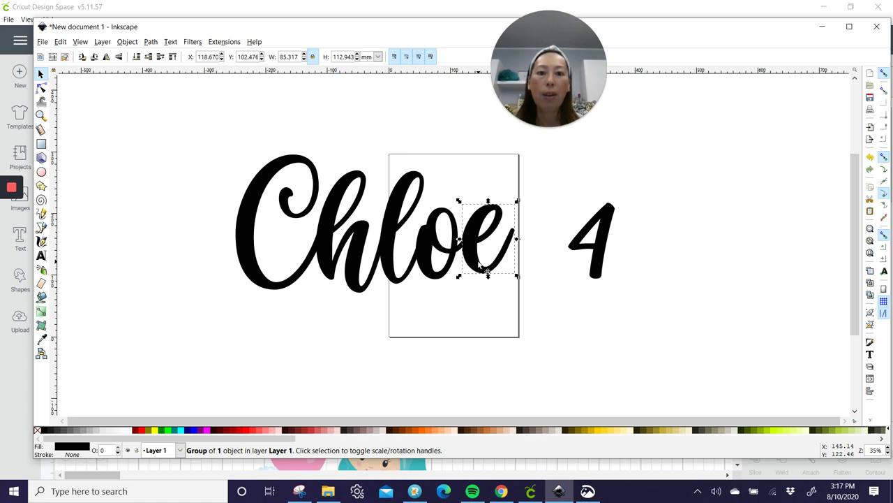
pyautogui.press('Down')
pyautogui.press('Down')
pyautogui.press('Down')
pyautogui.press('Down')
pyautogui.press('Down')
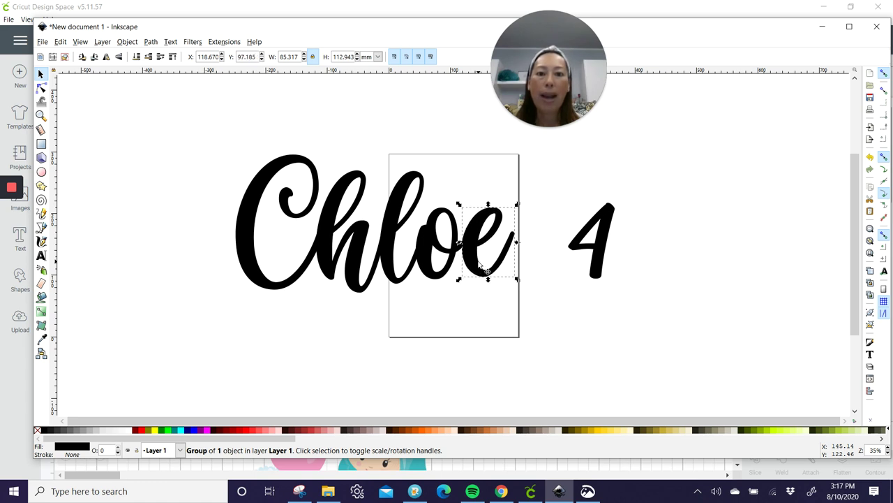
# Nudge the letter o down to about Y 85.5 mm.
pyautogui.moveTo(476, 264); pyautogui.dragTo(429, 249)
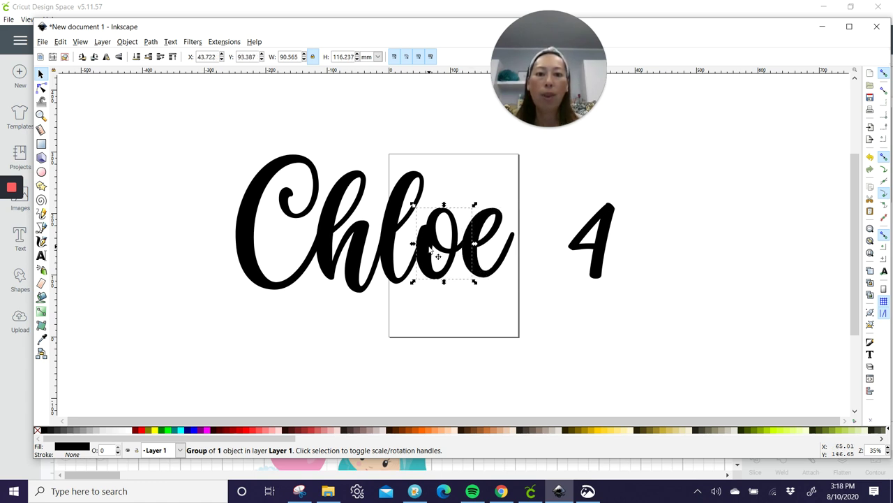
pyautogui.press('Down')
pyautogui.press('Down')
pyautogui.press('Down')
pyautogui.press('Down')
pyautogui.press('Down')
pyautogui.press('Down')
pyautogui.press('Down')
pyautogui.press('Down')
pyautogui.press('Down')
pyautogui.press('Down')
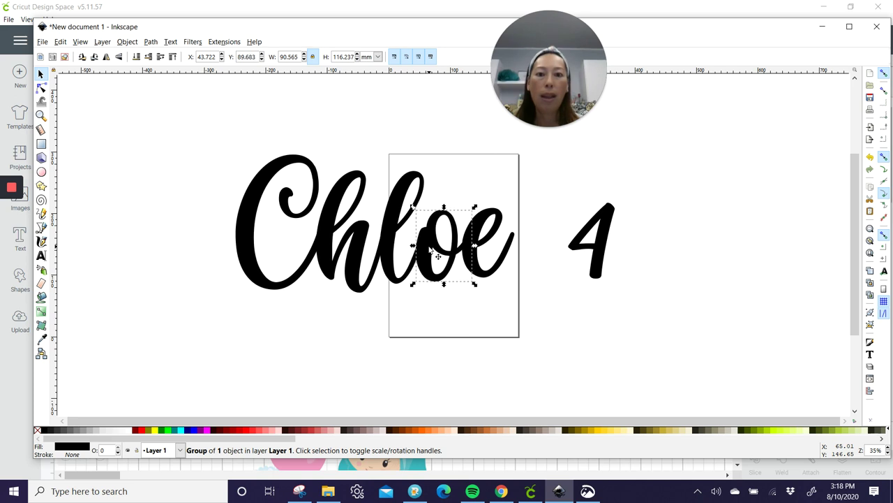
pyautogui.press('Down')
pyautogui.press('Down')
pyautogui.press('Down')
pyautogui.press('Down')
pyautogui.press('Down')
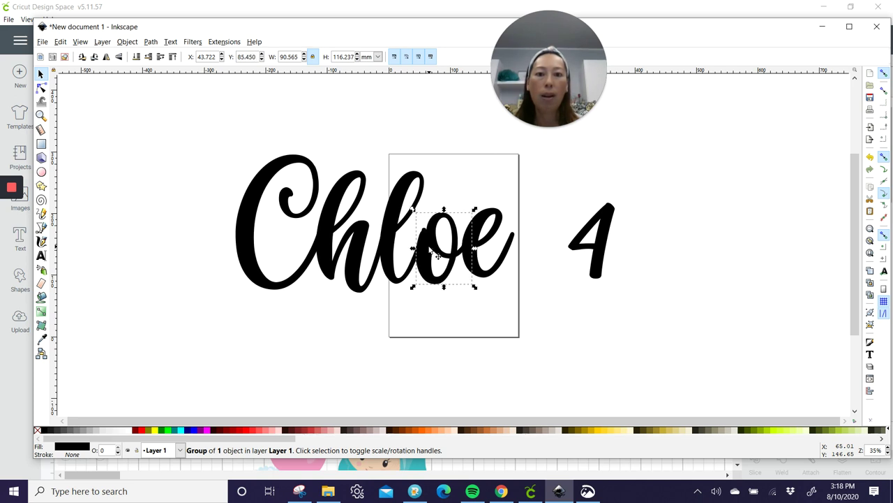
# Nudge the letter l down to about Y 81.2 mm and deselect it.
pyautogui.click(393, 232)
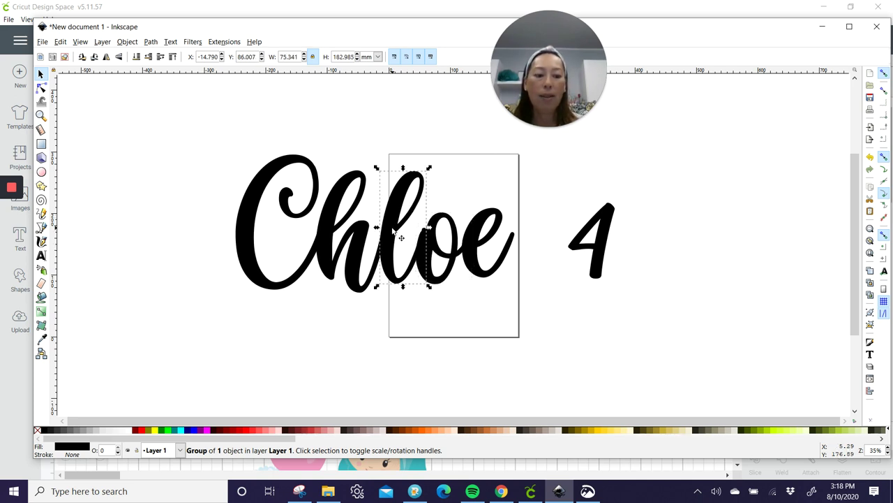
pyautogui.press('Down')
pyautogui.press('Down')
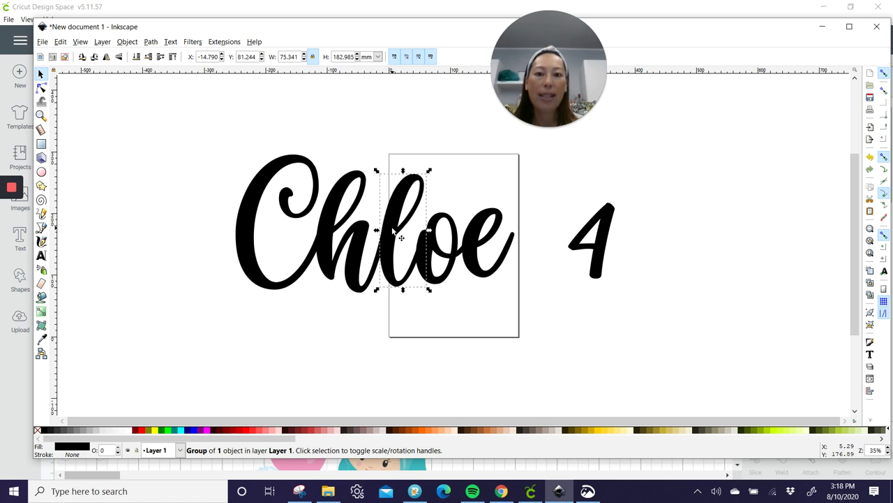
pyautogui.click(433, 325)
# Nudge the letter e down to about Y 85 mm and left to about X 117.1 mm so it overlaps the o.
pyautogui.click(470, 261)
pyautogui.press('Down')
pyautogui.press('Down')
pyautogui.press('Down')
pyautogui.press('Down')
pyautogui.press('Down')
pyautogui.press('Down')
pyautogui.press('Down')
pyautogui.press('Down')
pyautogui.press('Down')
pyautogui.press('Down')
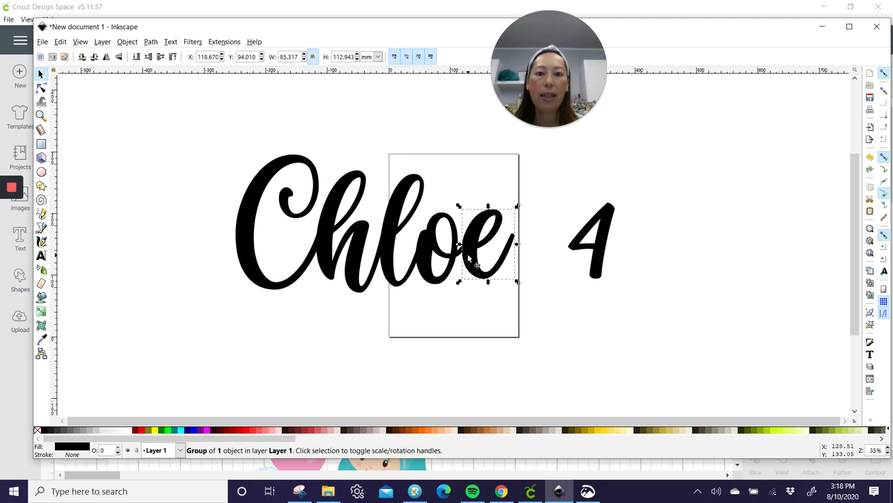
pyautogui.press('Down')
pyautogui.press('Down')
pyautogui.press('Down')
pyautogui.press('Down')
pyautogui.press('Down')
pyautogui.press('Down')
pyautogui.press('Down')
pyautogui.press('Down')
pyautogui.press('Down')
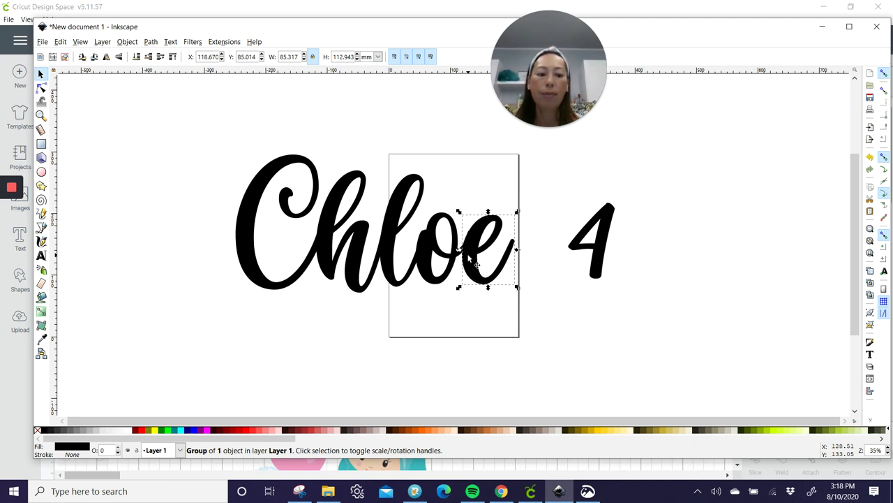
pyautogui.press('Left')
pyautogui.press('Left')
pyautogui.press('Left')
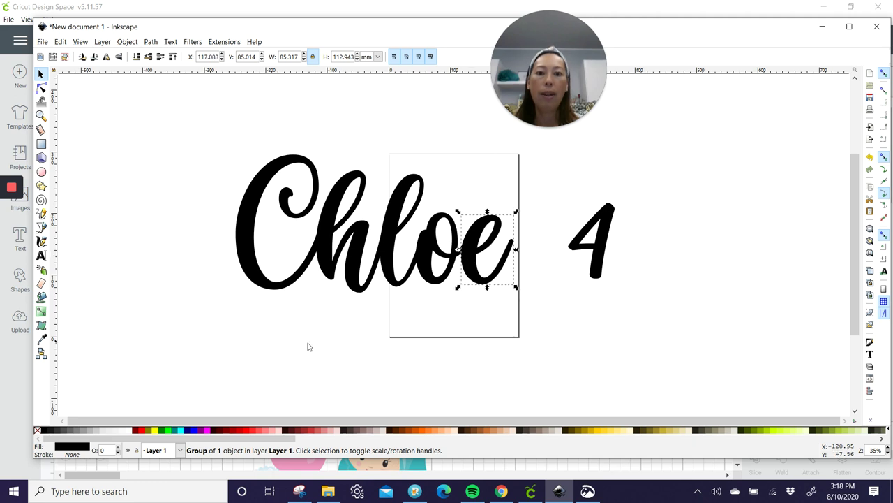
# Group all the name's letters and the number 4 into one object.
pyautogui.click(309, 347)
pyautogui.moveTo(198, 122); pyautogui.dragTo(774, 362)
pyautogui.click(127, 42)
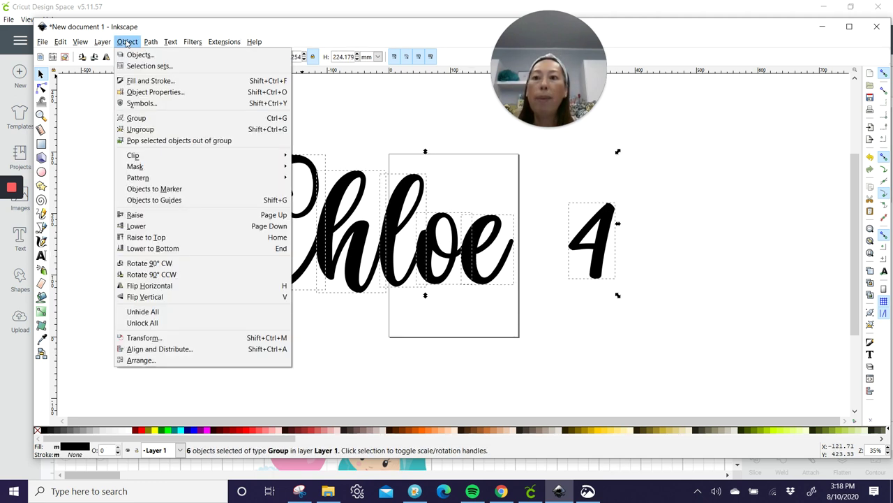
pyautogui.click(150, 118)
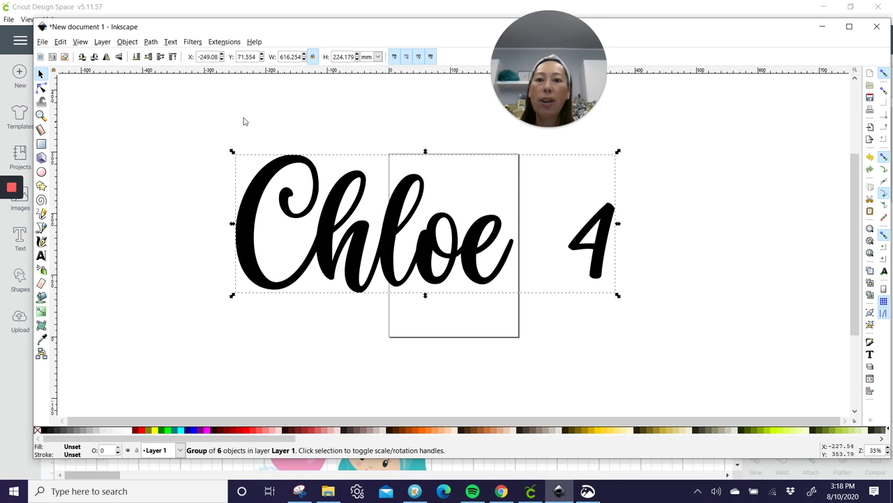
pyautogui.click(127, 137)
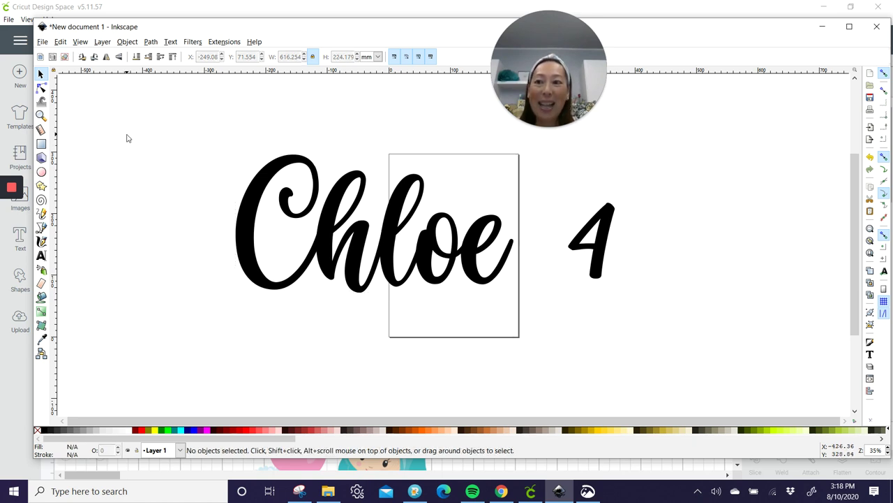
# Create cyan offset shapes over the name and the number 4 with the Paint Bucket tool, growing the fill by 20 mm.
pyautogui.click(41, 297)
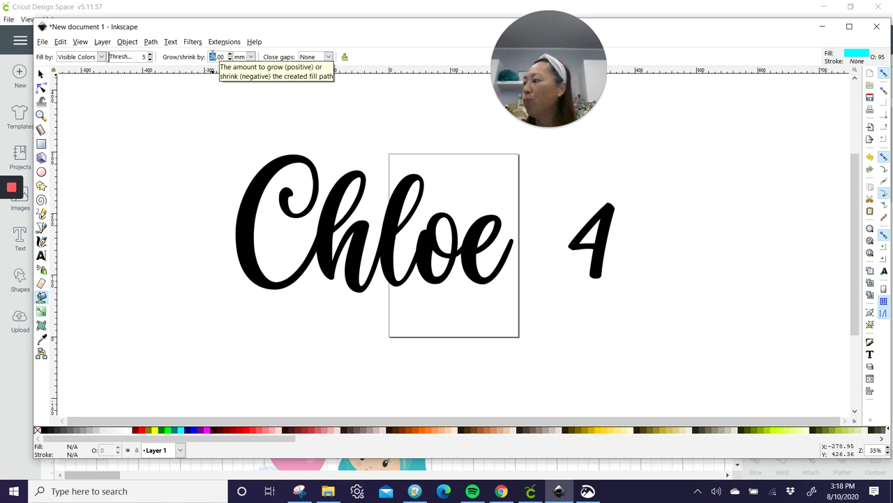
pyautogui.click(212, 56)
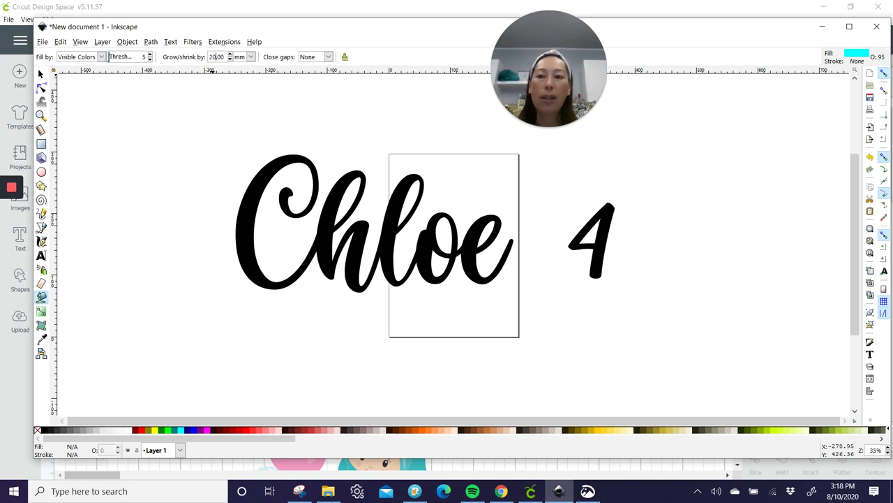
pyautogui.click(325, 234)
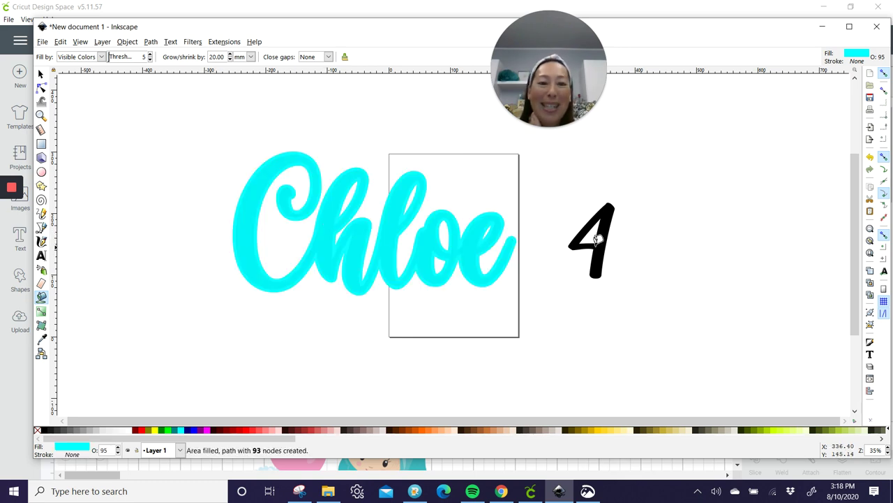
pyautogui.click(601, 236)
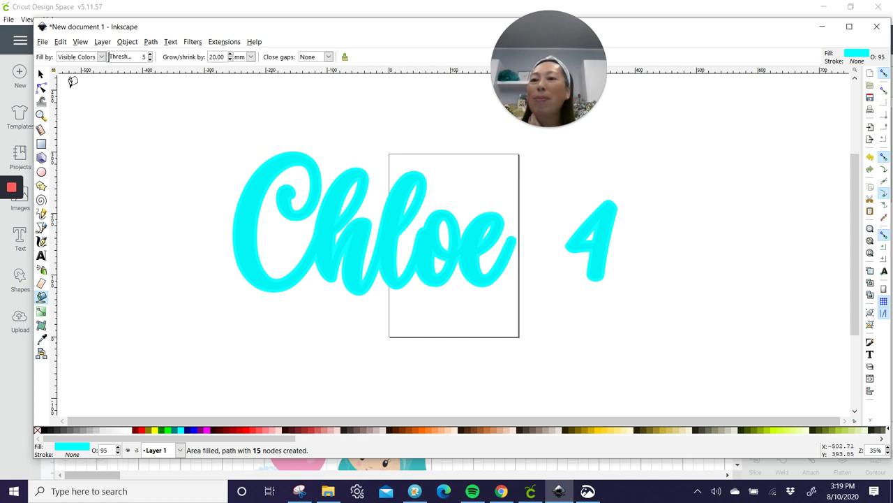
# Create yellow offset shapes over the name and the number 4 with the Paint Bucket tool, growing the fill by 40 mm.
pyautogui.click(41, 73)
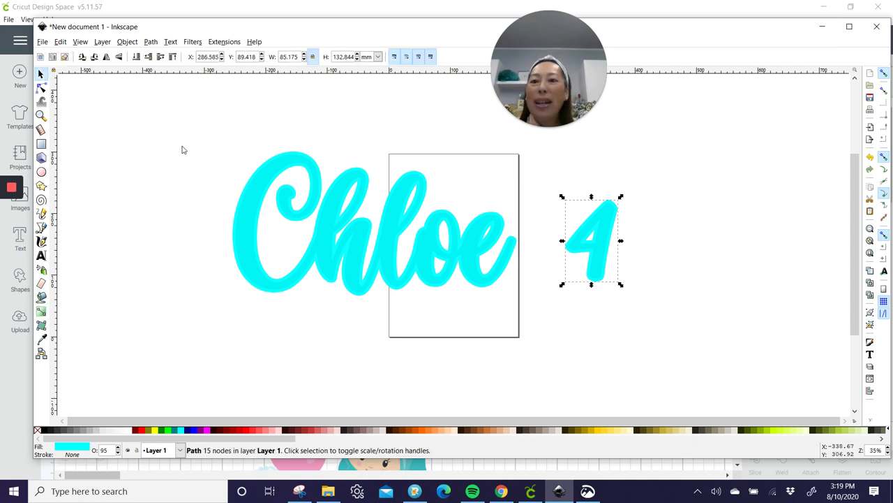
pyautogui.click(130, 181)
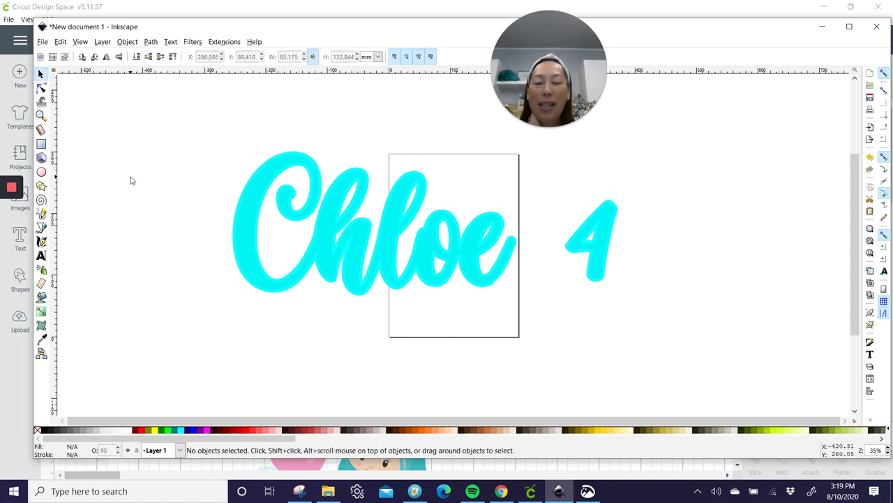
pyautogui.click(41, 297)
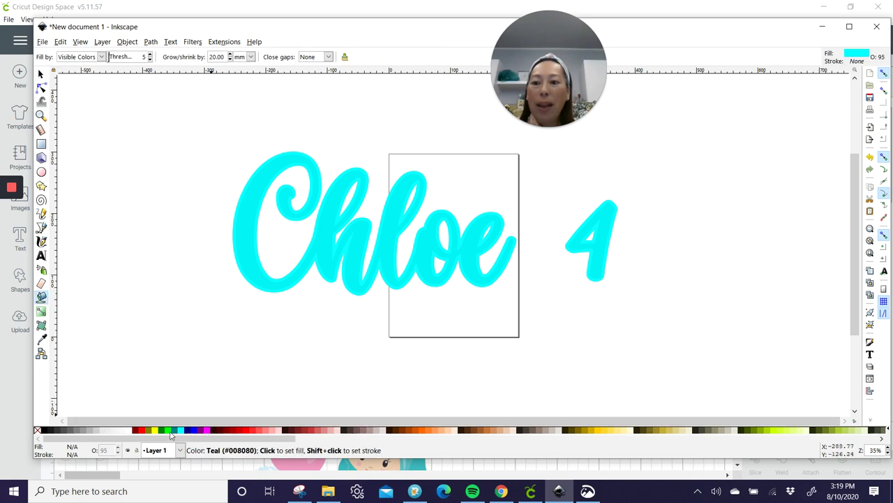
pyautogui.click(155, 429)
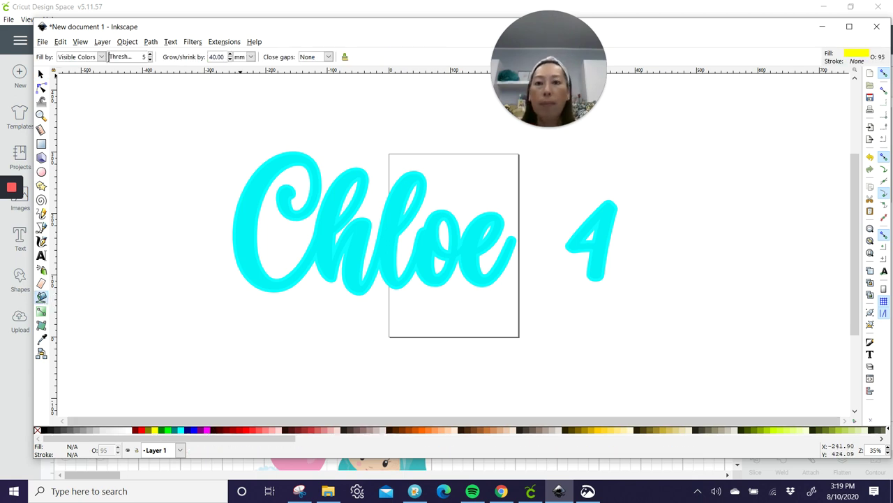
pyautogui.click(332, 213)
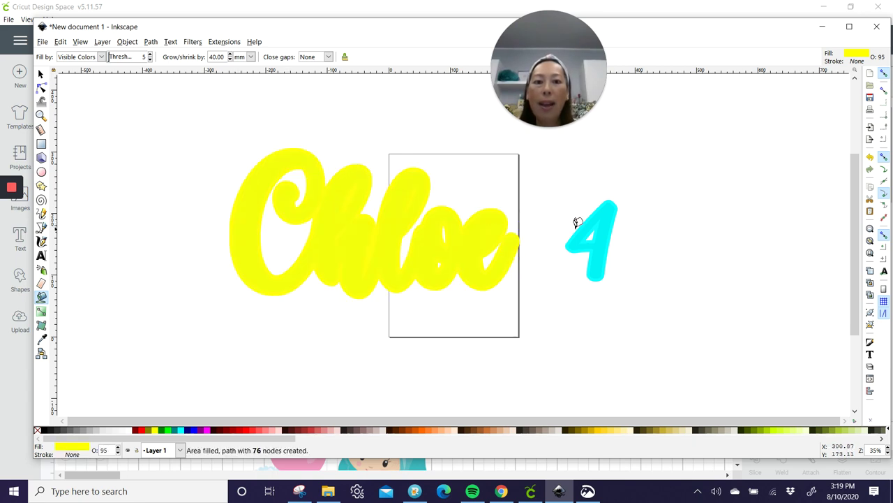
pyautogui.click(611, 212)
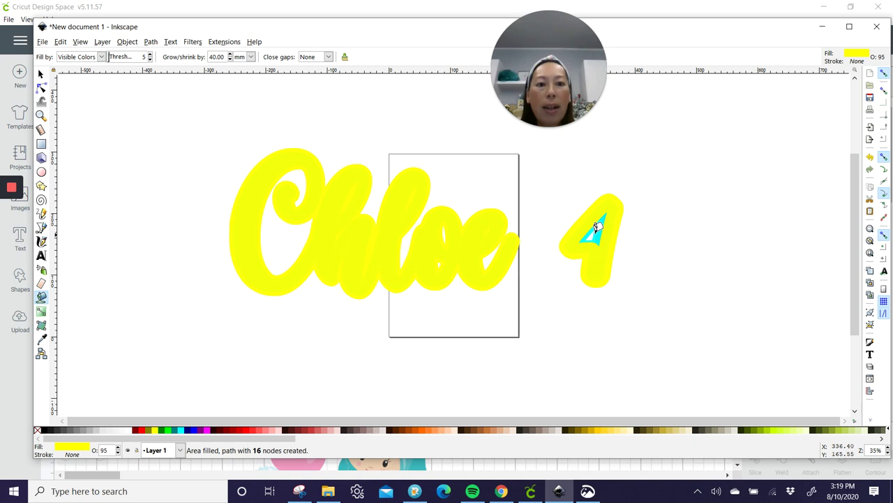
pyautogui.click(597, 227)
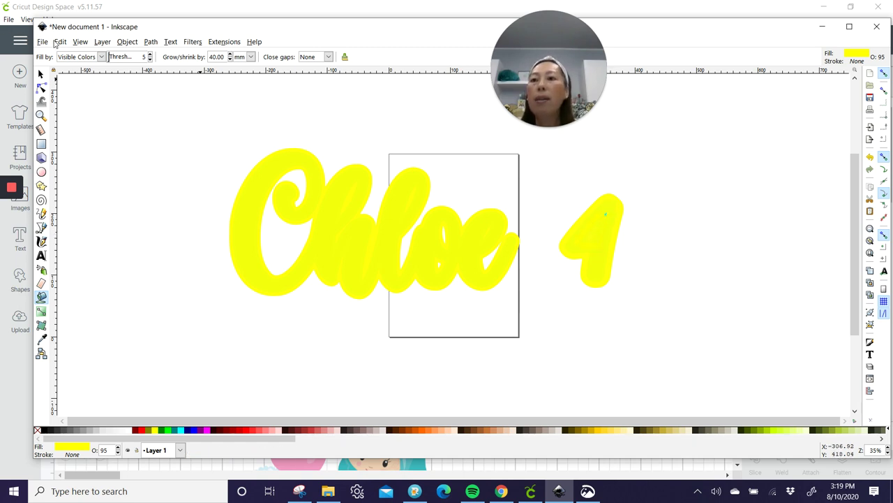
# Select all the name and number shapes together and apply Object to Path to them.
pyautogui.click(43, 43)
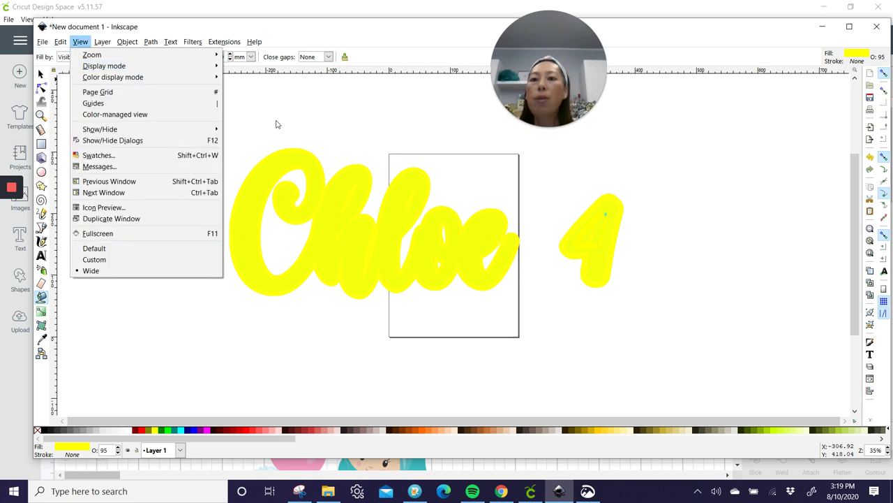
pyautogui.click(276, 124)
pyautogui.click(41, 74)
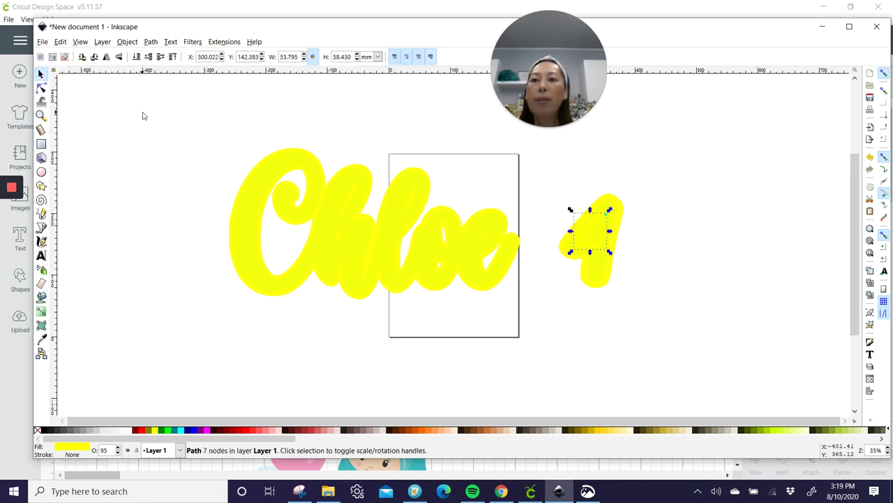
pyautogui.moveTo(137, 101); pyautogui.dragTo(632, 347)
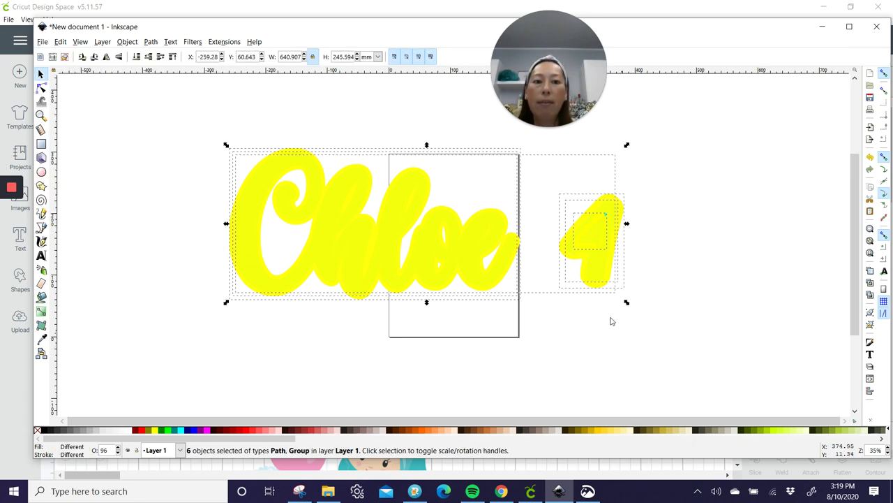
pyautogui.click(148, 43)
pyautogui.click(163, 55)
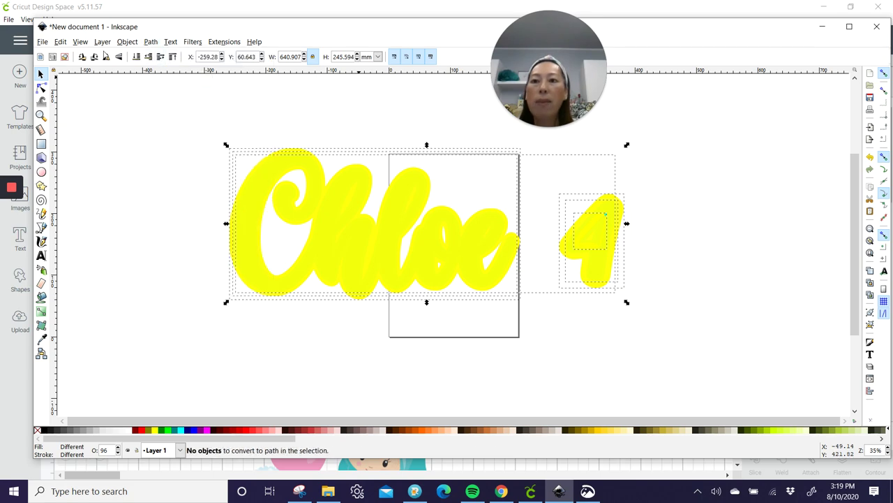
pyautogui.click(42, 41)
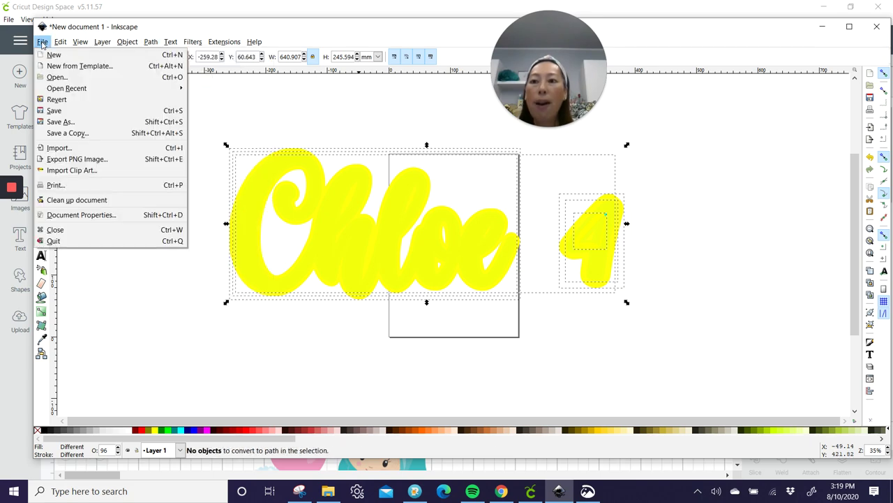
pyautogui.click(57, 133)
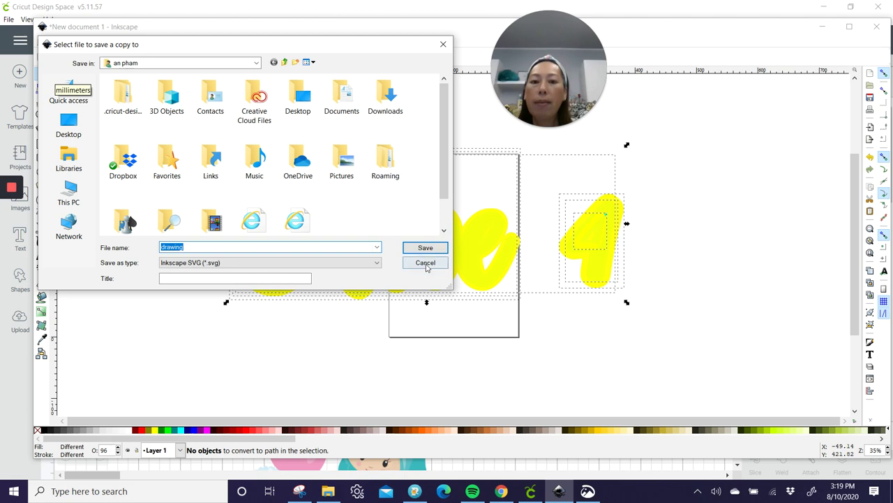
pyautogui.click(423, 261)
pyautogui.click(42, 42)
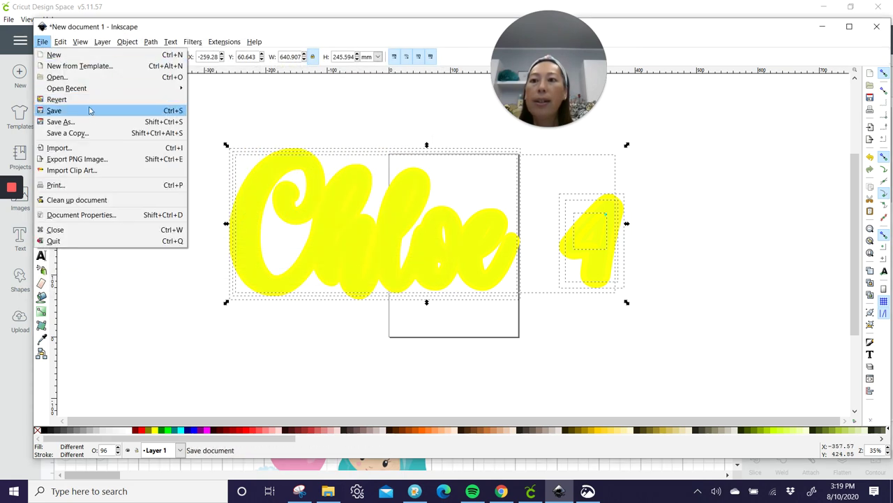
pyautogui.click(87, 122)
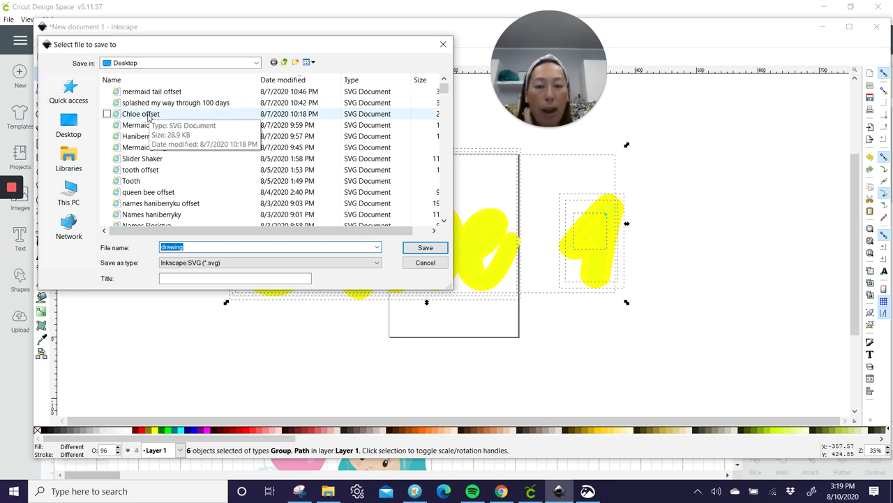
pyautogui.click(425, 263)
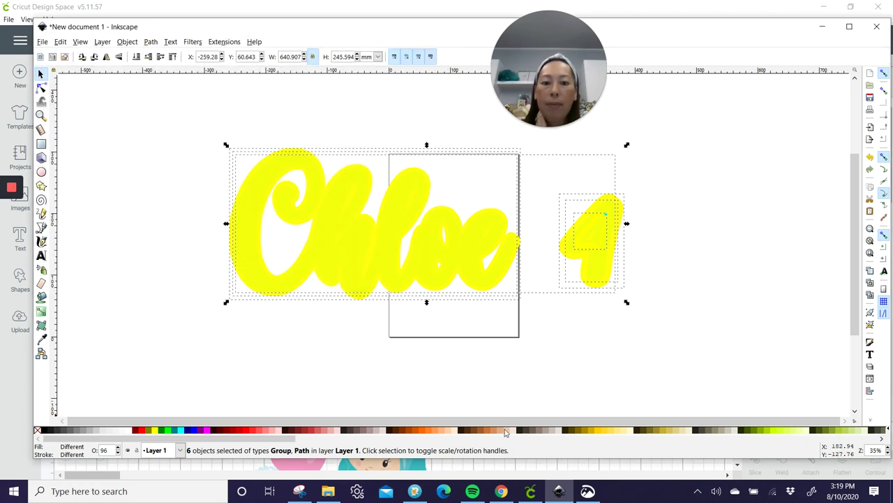
# Switch to Cricut Design Space and browse the Desktop folder for the saved name offset file, leaving the upload without importing anything.
pyautogui.click(531, 491)
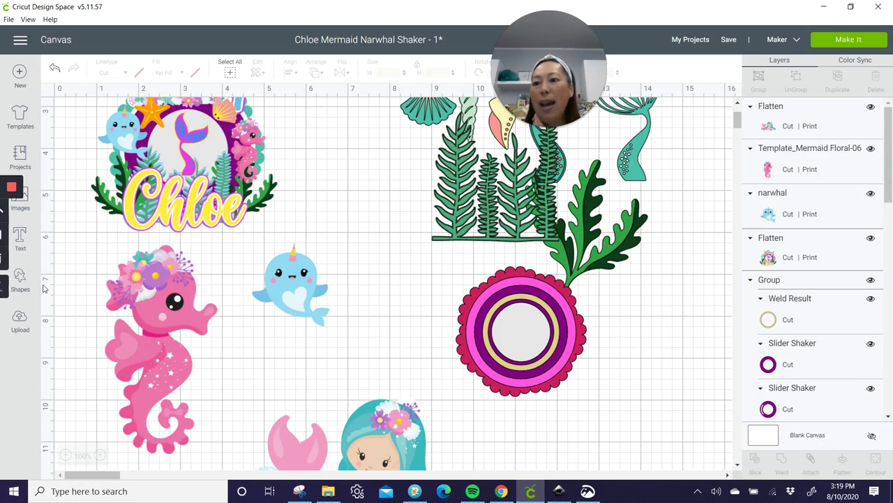
pyautogui.click(20, 321)
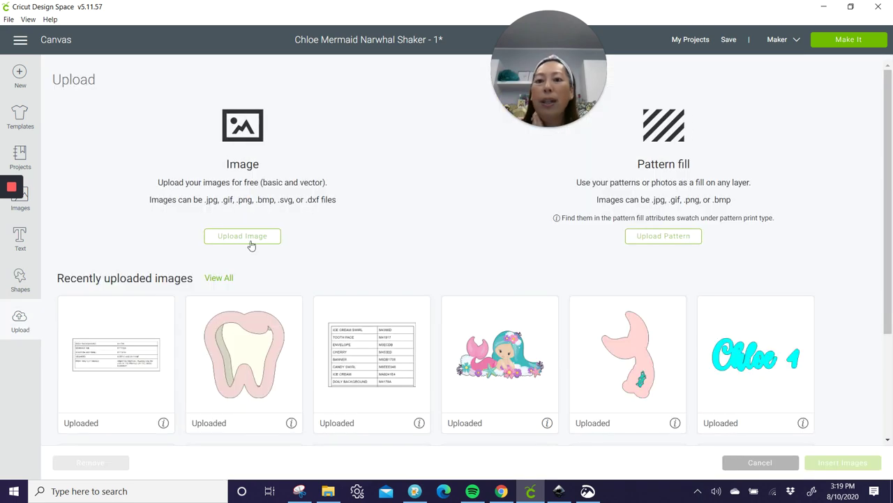
pyautogui.click(245, 238)
pyautogui.click(457, 253)
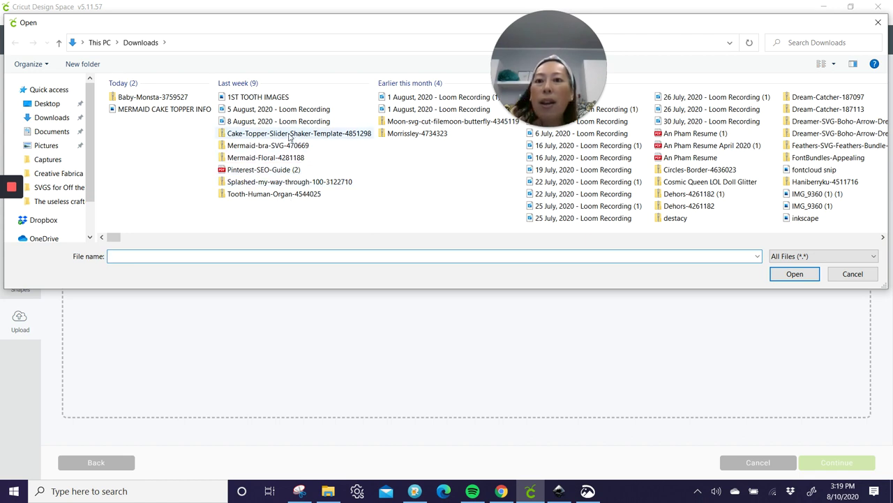
pyautogui.click(56, 103)
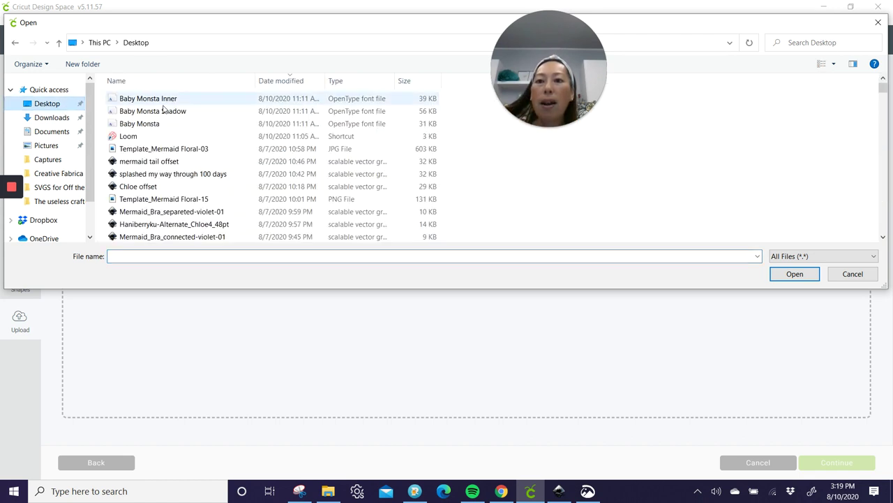
pyautogui.scroll(-1, 164, 140)
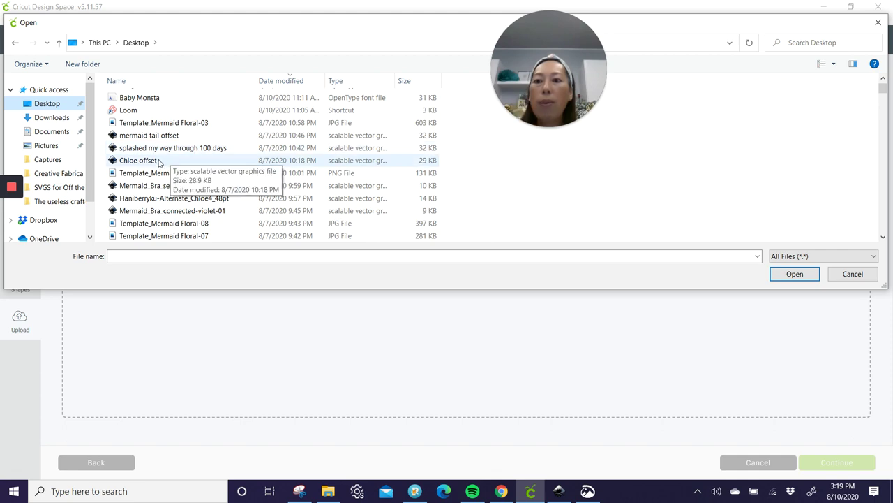
pyautogui.click(862, 278)
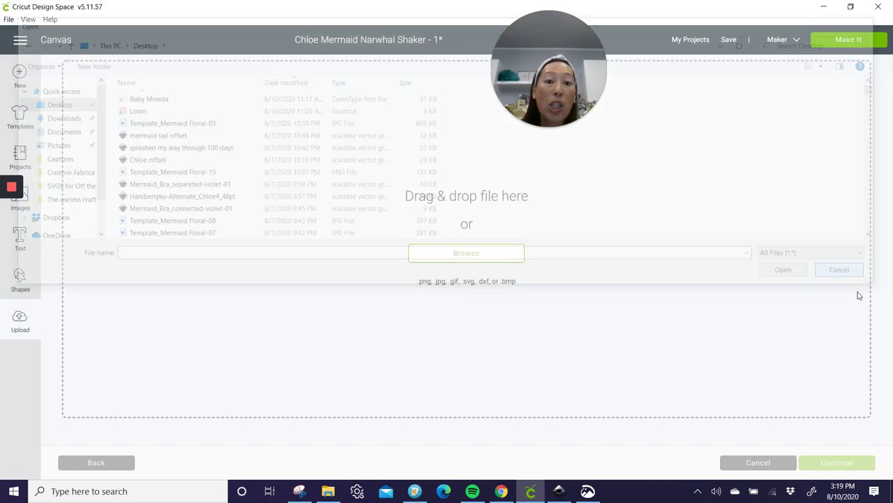
pyautogui.click(781, 462)
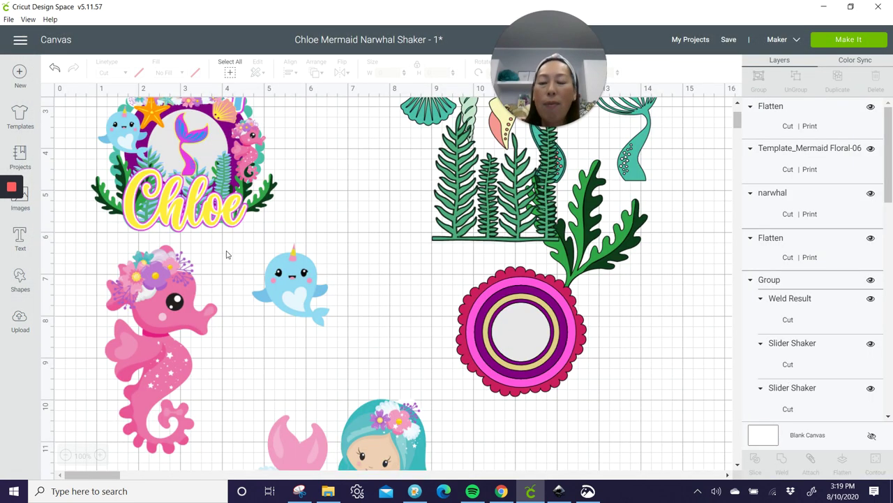
# Insert the cyan name-and-number offset image from the recently uploaded images onto the canvas.
pyautogui.click(20, 321)
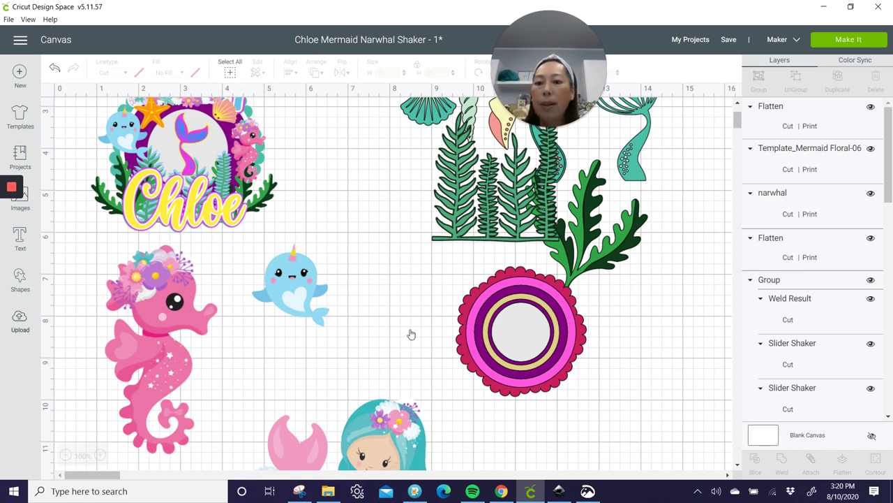
pyautogui.scroll(-1, 433, 311)
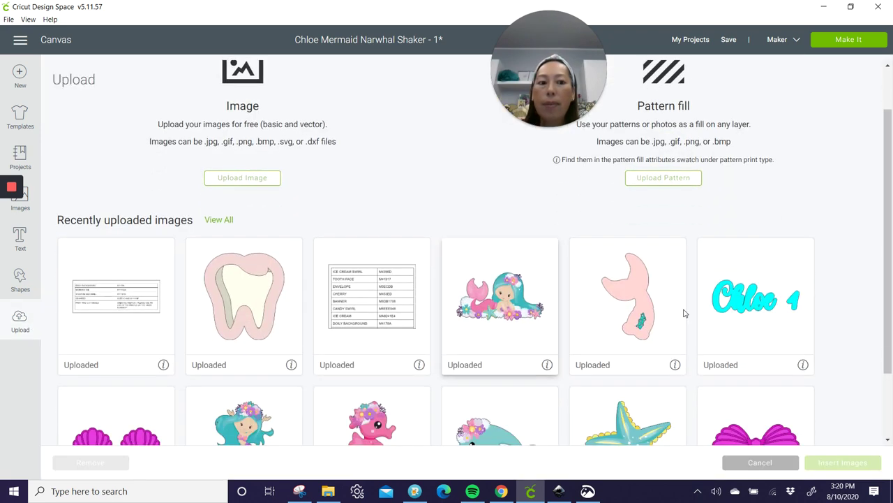
pyautogui.click(752, 314)
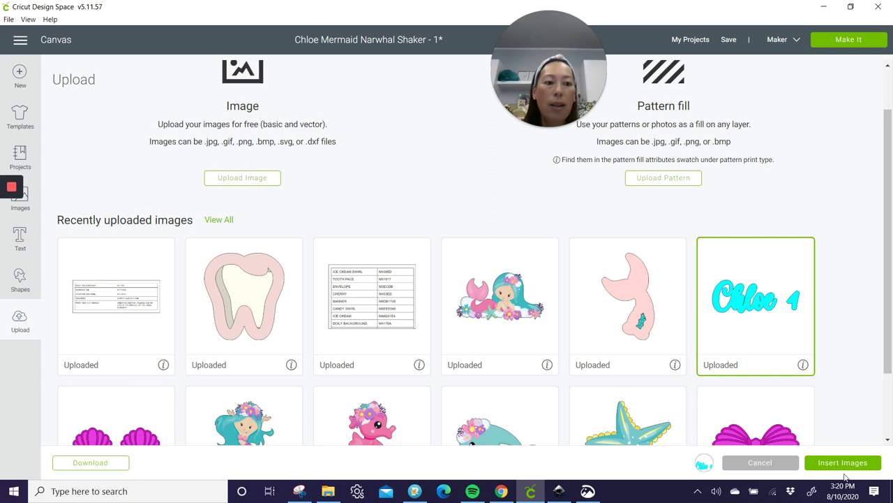
pyautogui.click(853, 464)
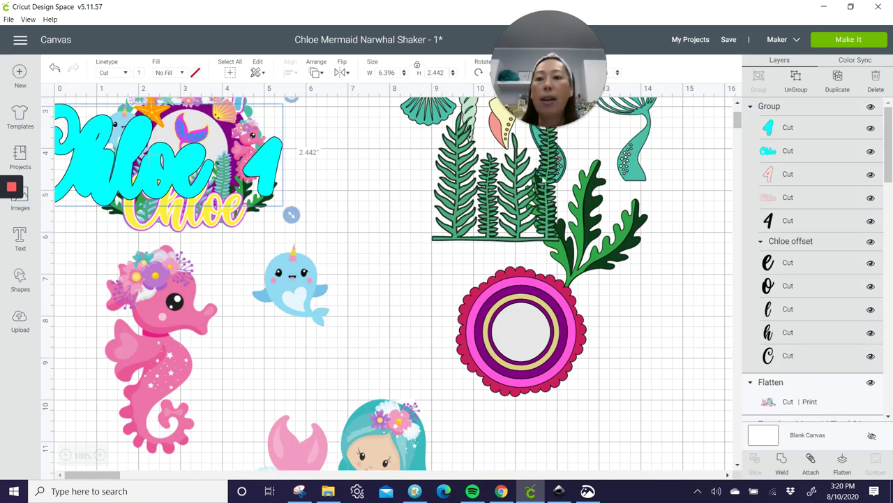
# Move the inserted name-and-number image to the empty canvas area below the mermaid.
pyautogui.moveTo(208, 126); pyautogui.dragTo(403, 353)
pyautogui.scroll(-3, 403, 278)
pyautogui.scroll(-2, 403, 278)
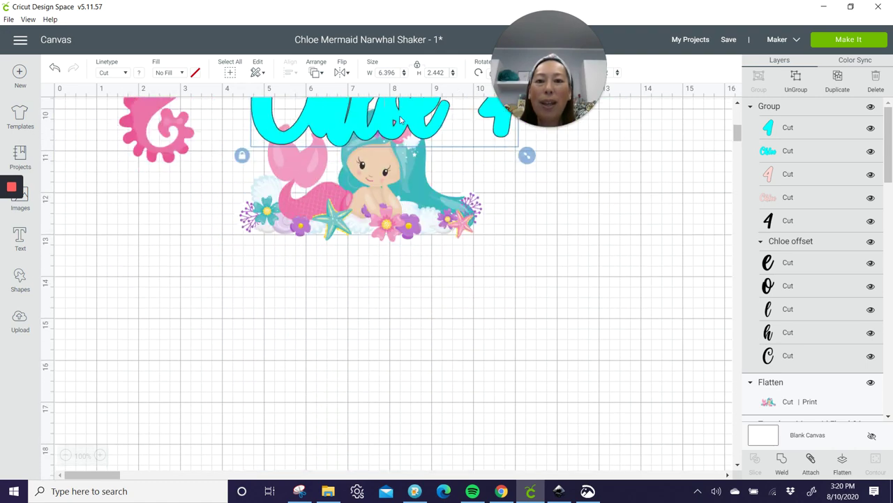
pyautogui.moveTo(488, 112); pyautogui.dragTo(492, 333)
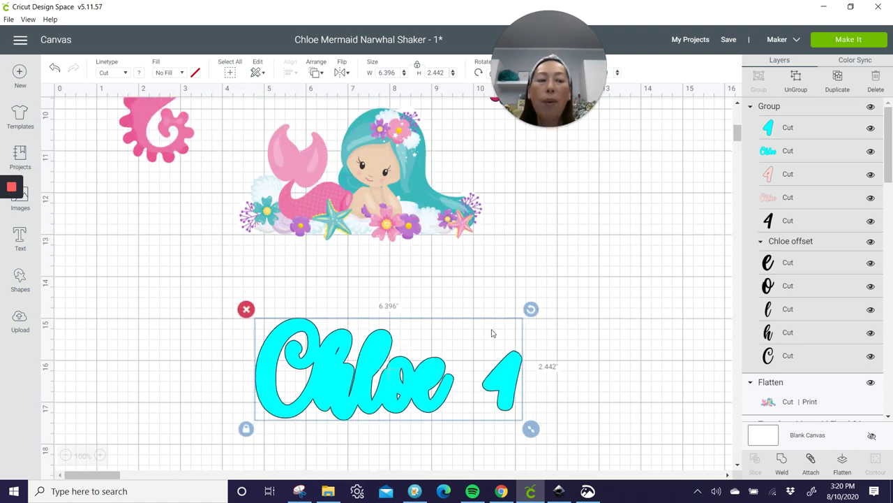
# Ungroup the inserted image and move the cyan name and the cyan number 4 below their pink layers.
pyautogui.click(797, 81)
pyautogui.scroll(-3, 407, 293)
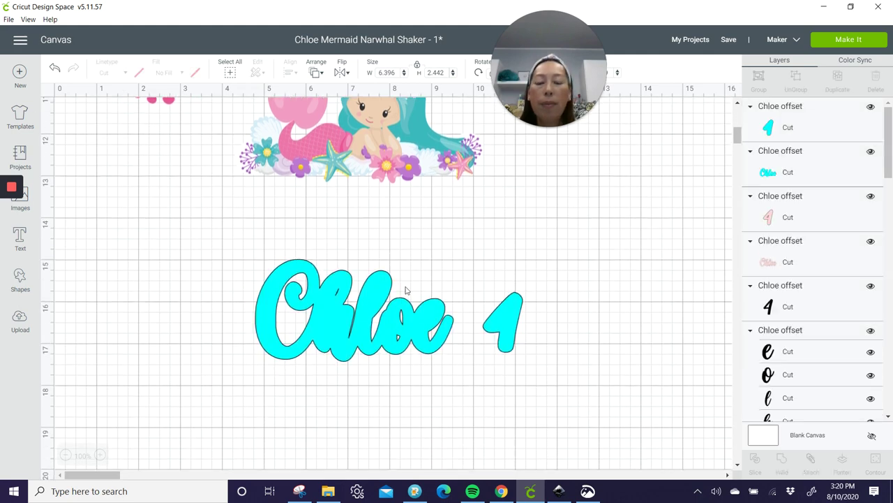
pyautogui.moveTo(386, 235); pyautogui.dragTo(377, 351)
pyautogui.moveTo(503, 260); pyautogui.dragTo(559, 369)
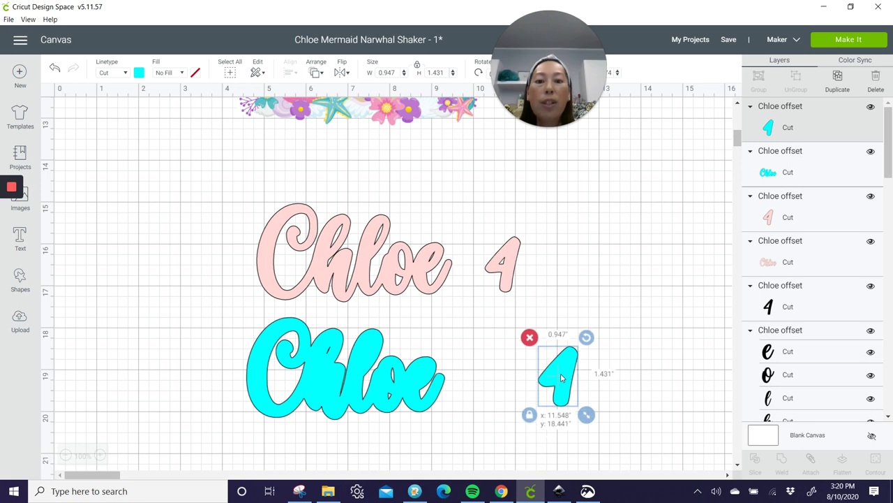
# Send the pink name offset to the front and place it centred over the cyan name offset.
pyautogui.click(420, 268)
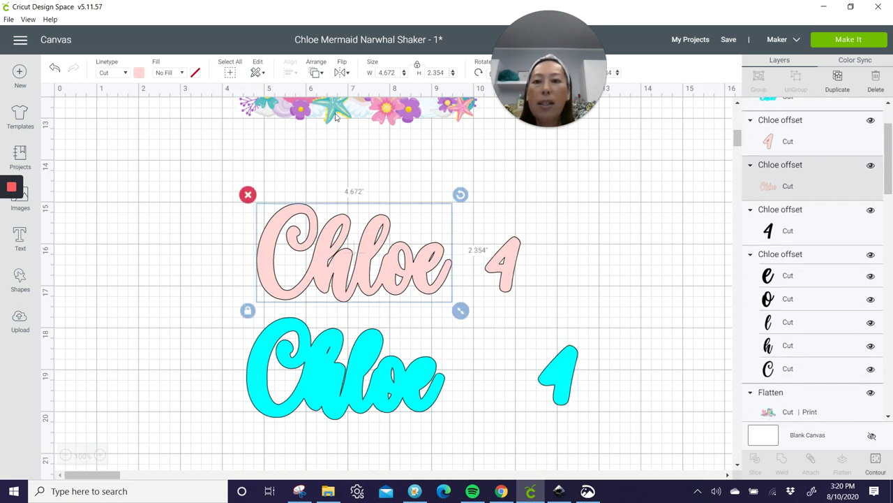
pyautogui.click(315, 72)
pyautogui.click(336, 143)
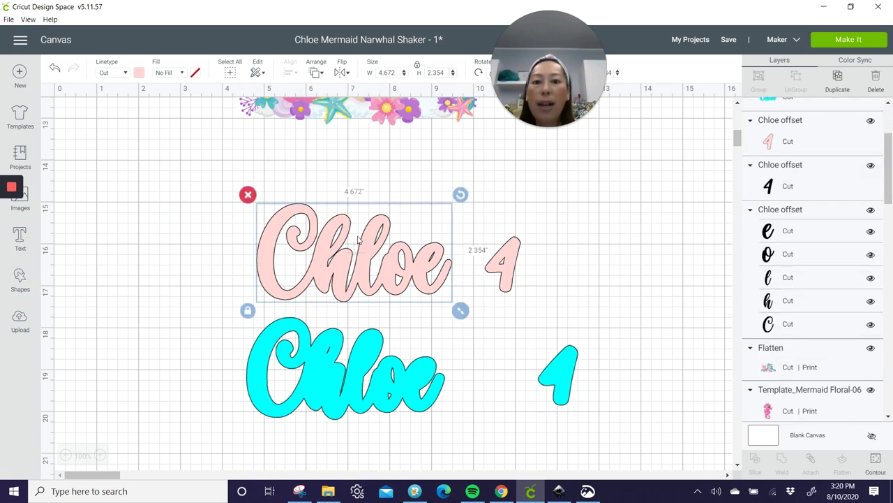
pyautogui.moveTo(363, 269); pyautogui.dragTo(353, 370)
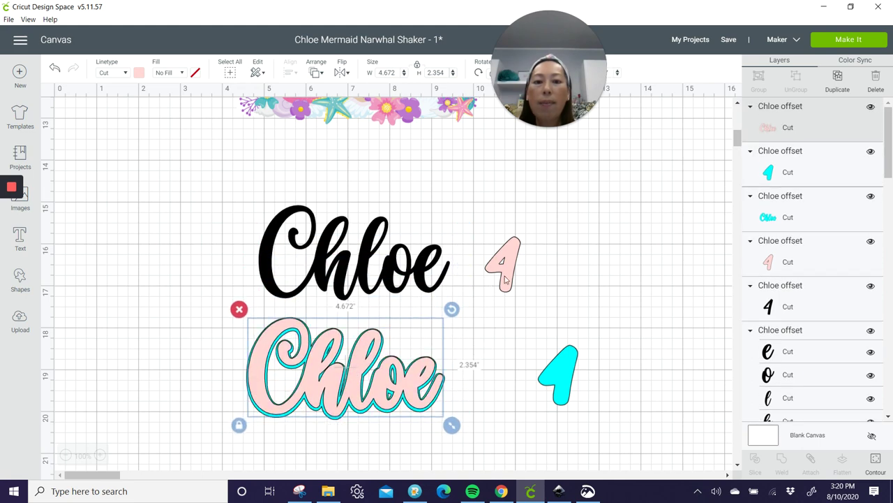
# Place the pink number 4 over the cyan number 4 and send it to the front.
pyautogui.moveTo(508, 264); pyautogui.dragTo(563, 372)
pyautogui.click(314, 75)
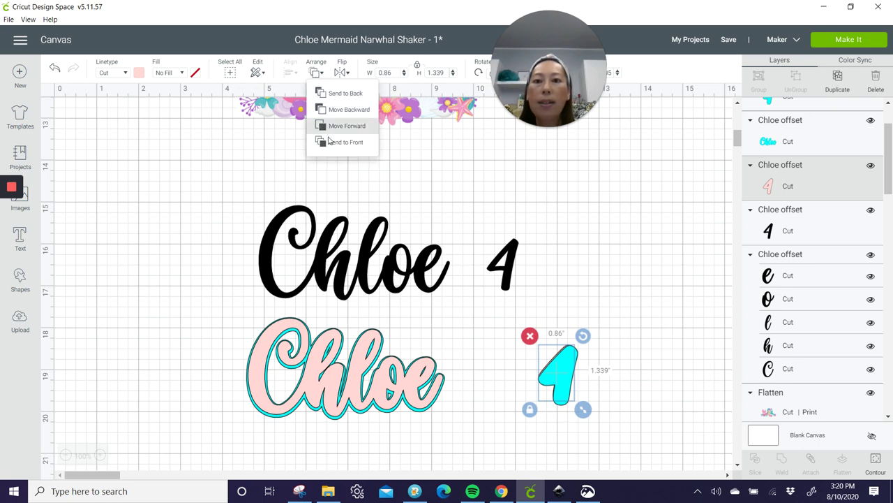
pyautogui.click(330, 142)
# Weld the black name letters into one piece and place it over the pink name offset.
pyautogui.moveTo(203, 194); pyautogui.dragTo(447, 288)
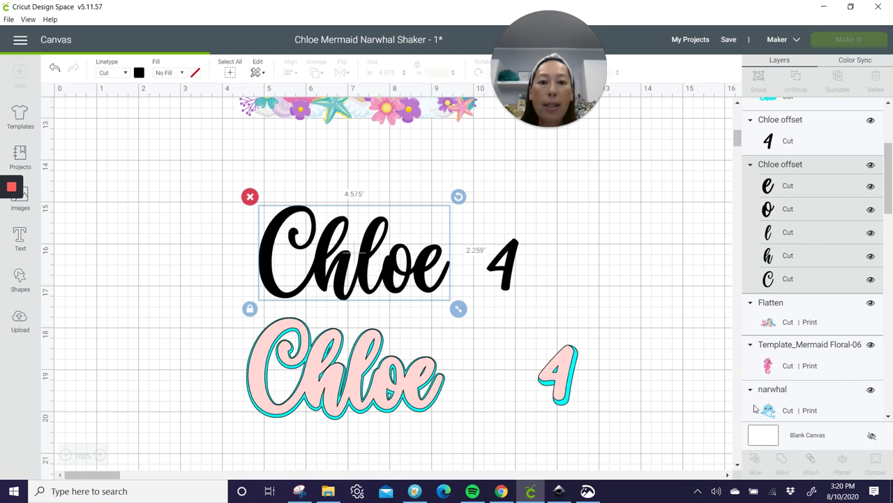
pyautogui.press('Delete')
pyautogui.hotkey('ctrl', 'z')
pyautogui.moveTo(346, 281); pyautogui.dragTo(336, 391)
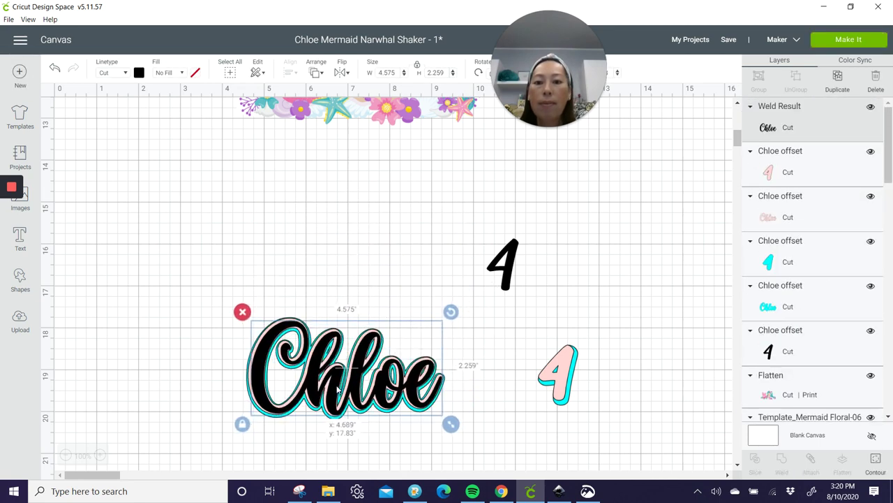
# Send the black number 4 to the front and place it over the stacked pink and cyan 4.
pyautogui.click(507, 262)
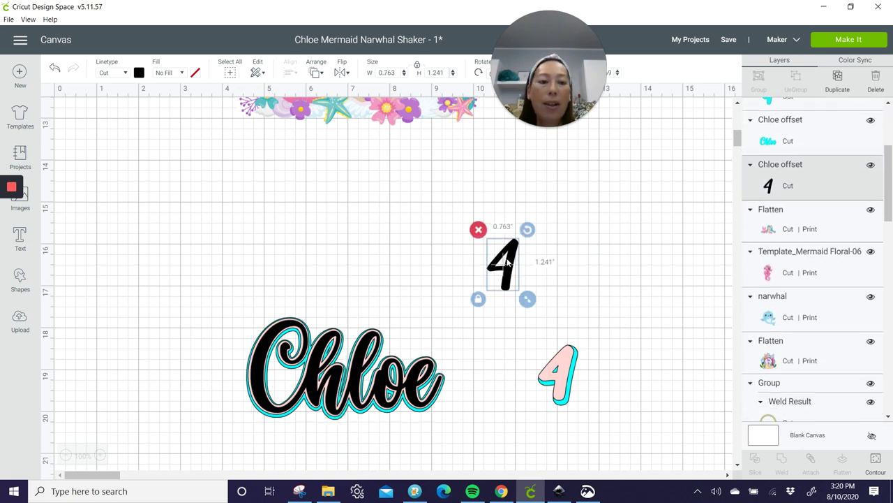
pyautogui.click(314, 76)
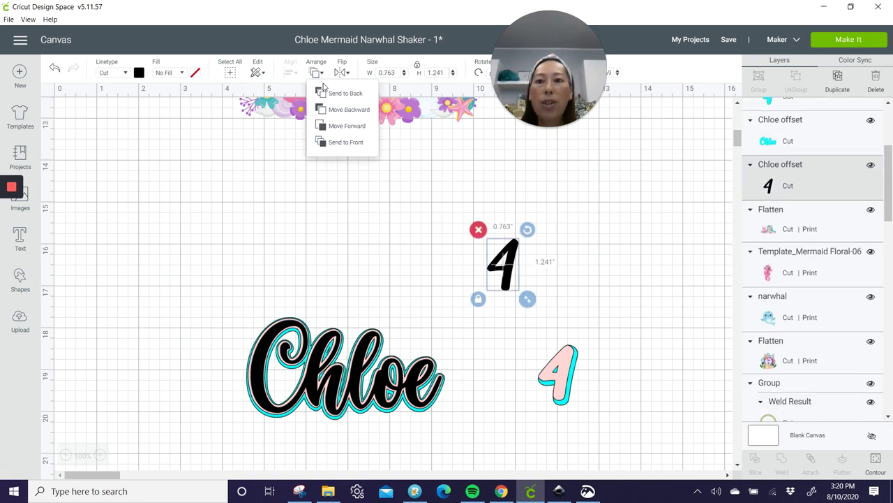
pyautogui.click(338, 142)
pyautogui.moveTo(510, 262); pyautogui.dragTo(562, 372)
# Centre-align and group the black, pink and cyan name layers, then move the group up beneath the mermaid.
pyautogui.click(209, 311)
pyautogui.moveTo(371, 415); pyautogui.dragTo(468, 434)
pyautogui.click(293, 75)
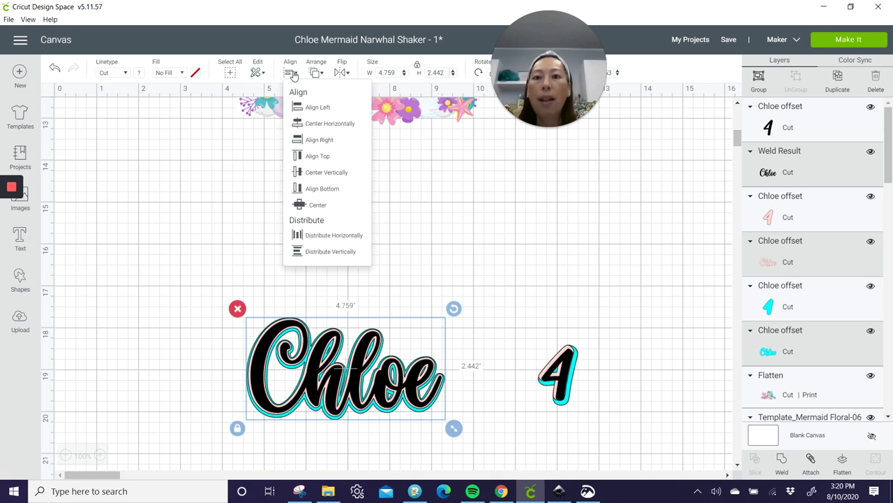
pyautogui.click(314, 202)
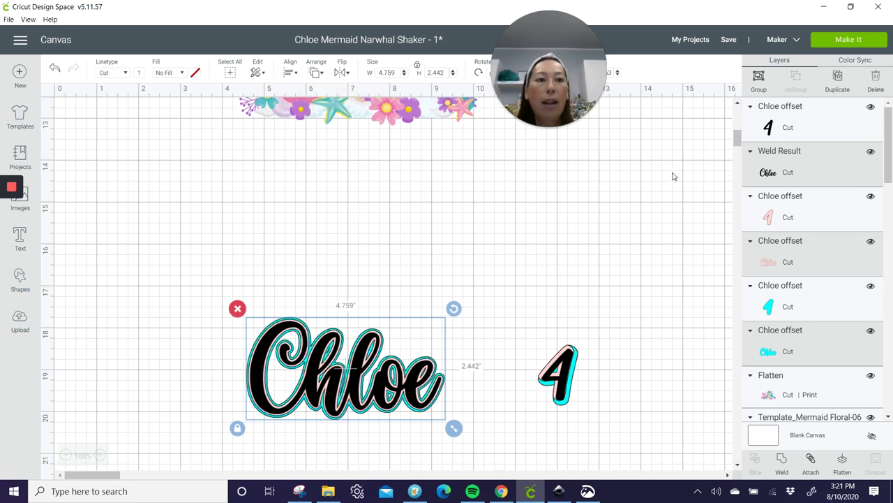
pyautogui.click(760, 80)
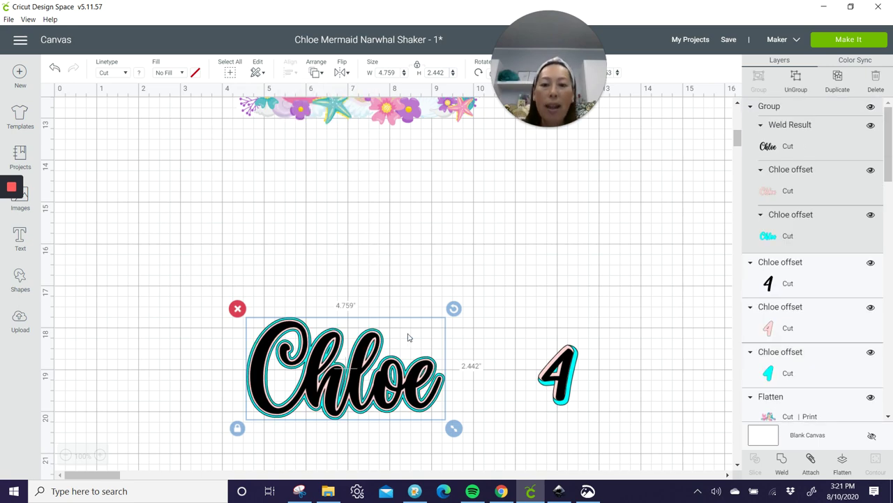
pyautogui.moveTo(408, 337); pyautogui.dragTo(408, 169)
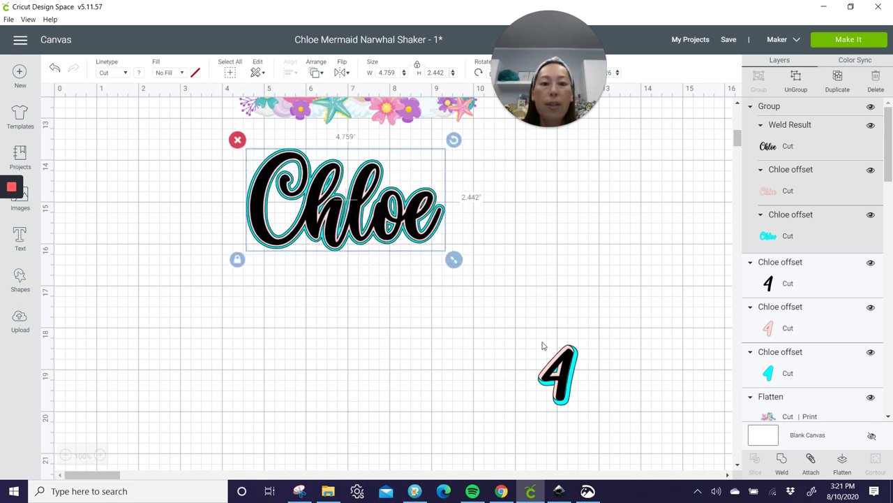
# Centre-align and group the three number 4 layers, then move the group beside the stacked name.
pyautogui.moveTo(539, 332); pyautogui.dragTo(617, 434)
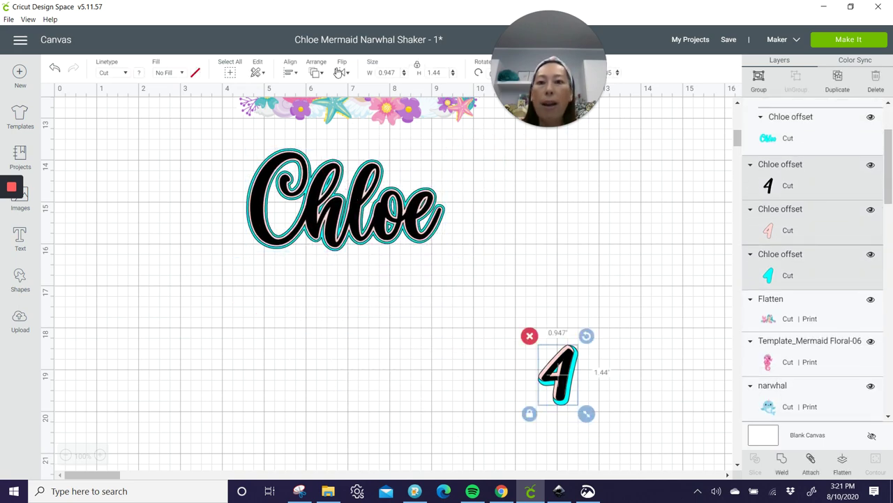
pyautogui.click(296, 75)
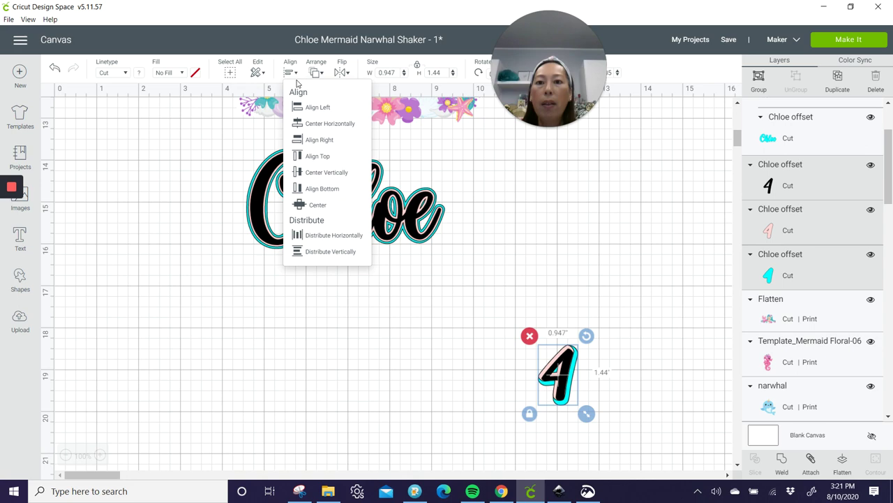
pyautogui.click(318, 207)
pyautogui.click(758, 78)
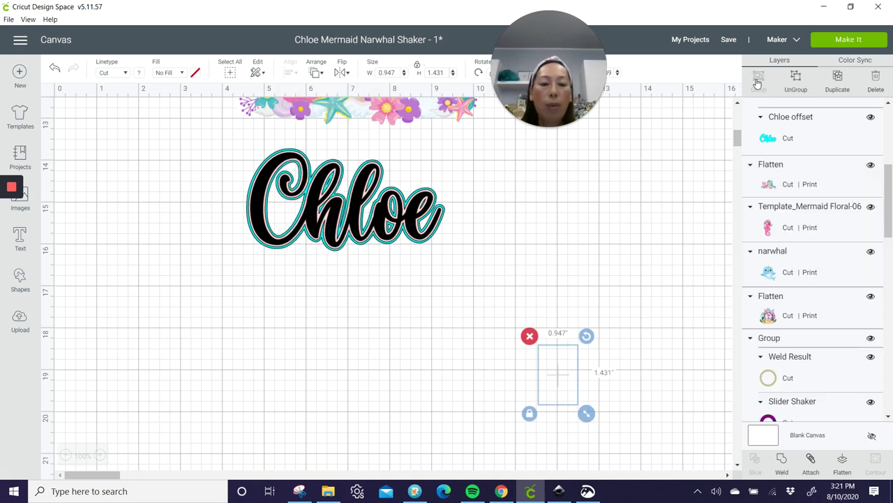
pyautogui.moveTo(569, 355); pyautogui.dragTo(506, 183)
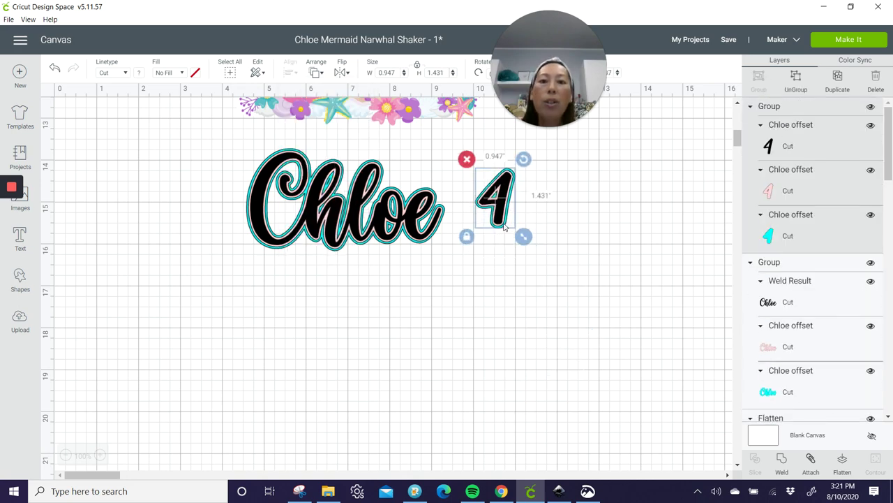
# Move the round scalloped shaker to the empty canvas area beside the other images and enlarge it to about 9.8 inches wide.
pyautogui.scroll(5, 504, 248)
pyautogui.moveTo(606, 190); pyautogui.dragTo(467, 113)
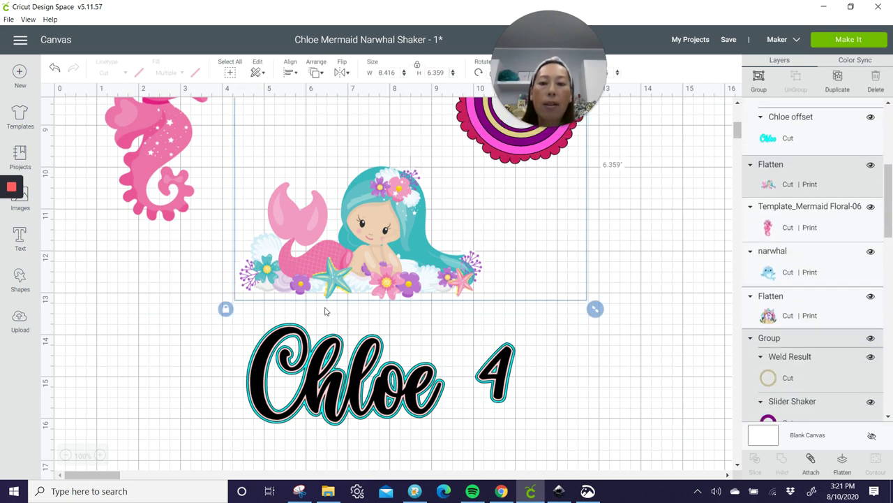
pyautogui.click(115, 361)
pyautogui.scroll(5, 232, 341)
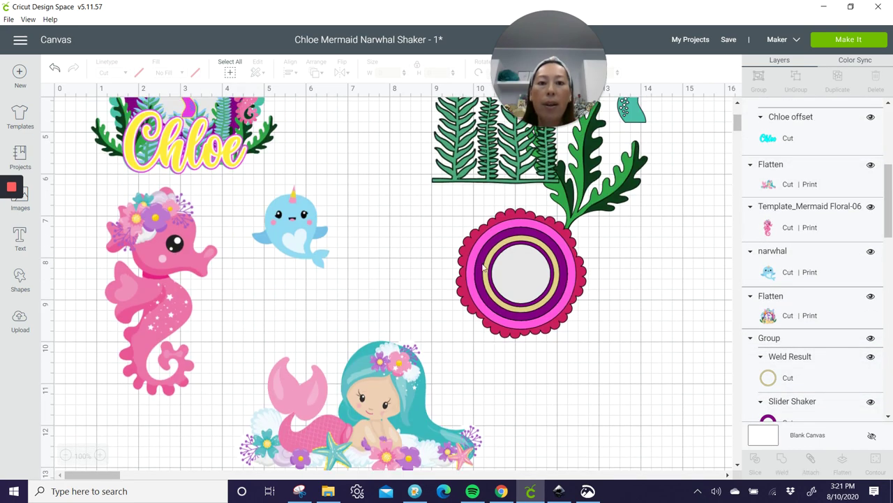
pyautogui.click(66, 455)
pyautogui.click(66, 455)
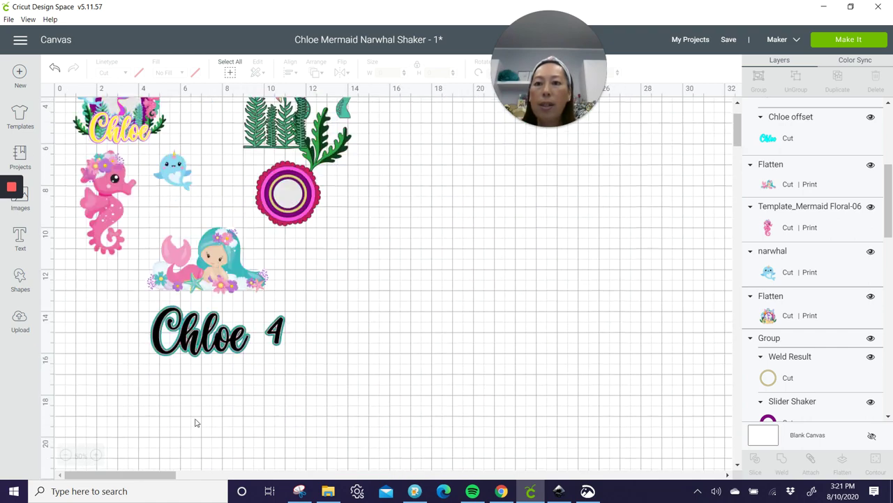
pyautogui.moveTo(371, 323); pyautogui.dragTo(428, 302)
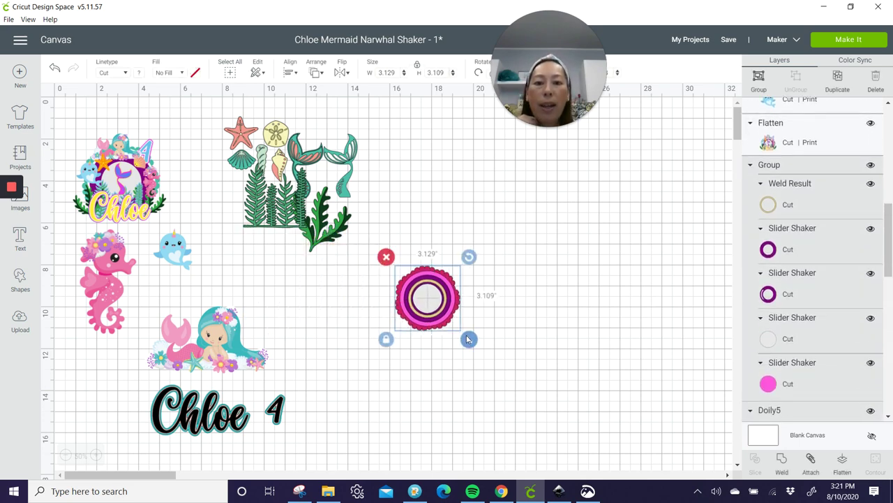
pyautogui.moveTo(466, 339); pyautogui.dragTo(593, 403)
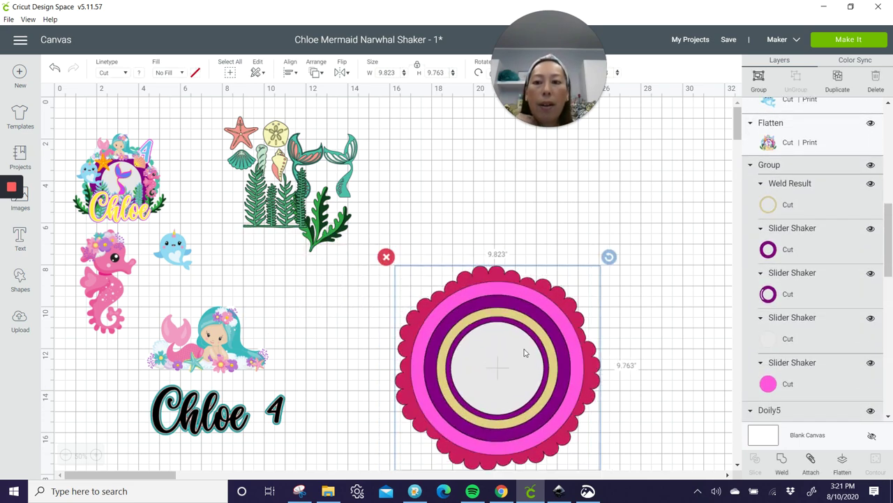
pyautogui.moveTo(516, 380); pyautogui.dragTo(490, 310)
# Place the stacked name across the lower part of the shaker and enlarge it to about 7.8 inches wide.
pyautogui.moveTo(165, 417); pyautogui.dragTo(444, 376)
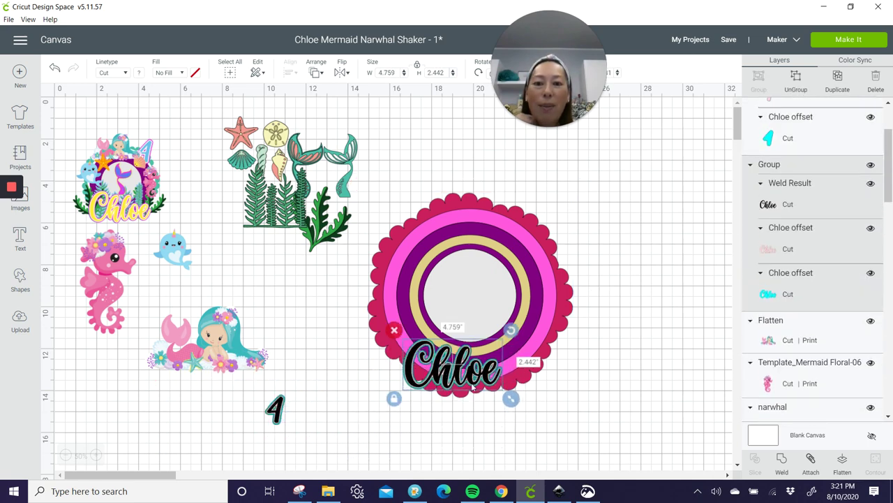
pyautogui.moveTo(512, 411); pyautogui.dragTo(500, 386)
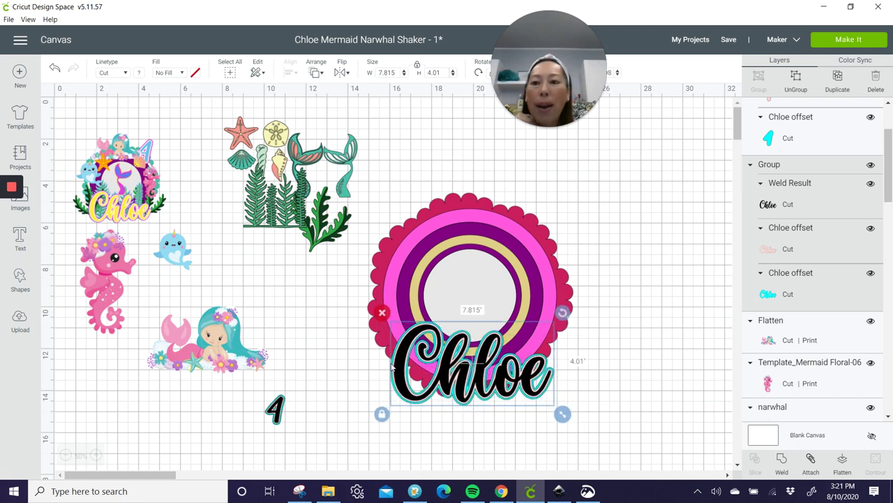
# Move the mermaid tails to the empty area above the shaker, ungrouping them and deleting the right-hand tail.
pyautogui.click(315, 155)
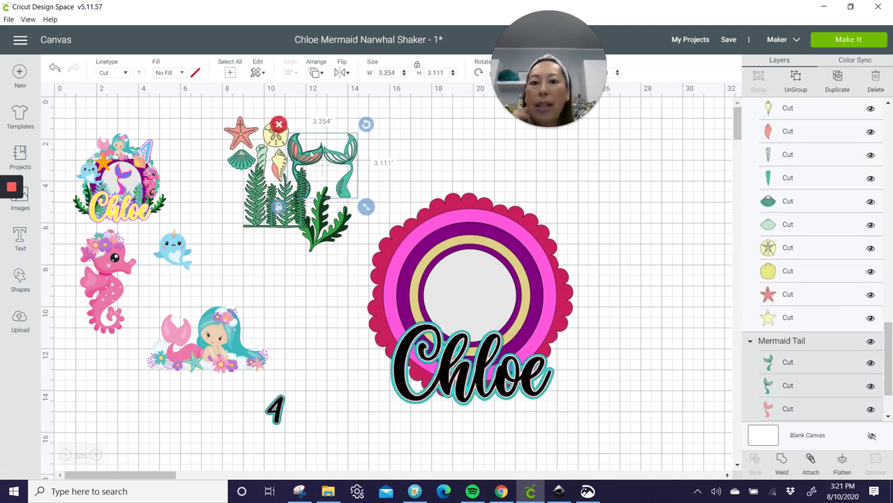
pyautogui.moveTo(314, 155); pyautogui.dragTo(609, 156)
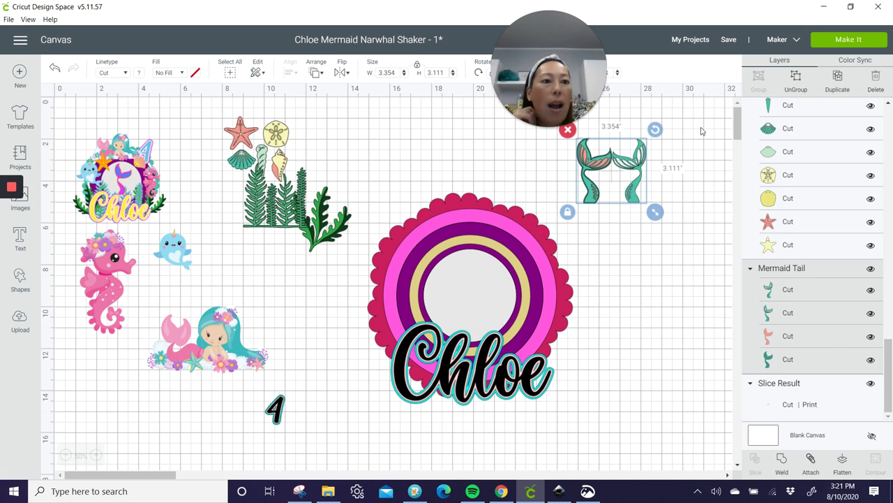
pyautogui.click(694, 163)
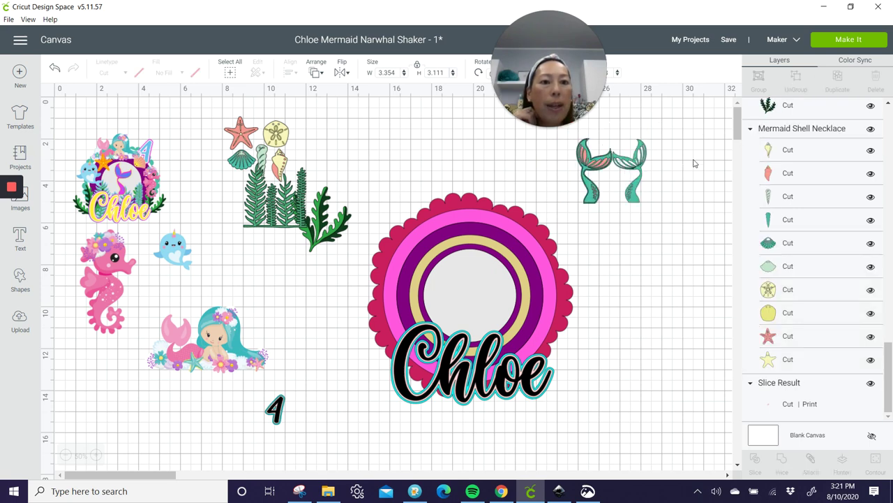
pyautogui.click(643, 178)
pyautogui.moveTo(642, 178); pyautogui.dragTo(553, 144)
pyautogui.click(617, 164)
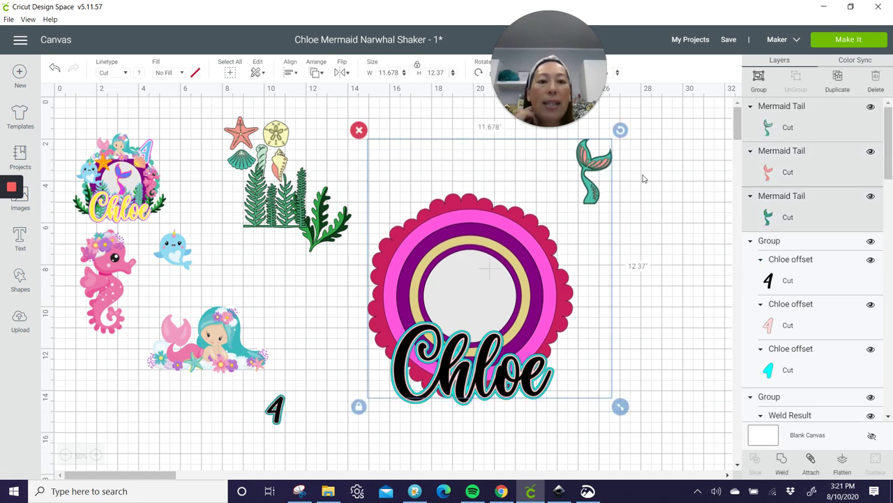
pyautogui.click(644, 178)
pyautogui.click(605, 167)
pyautogui.moveTo(602, 166); pyautogui.dragTo(587, 180)
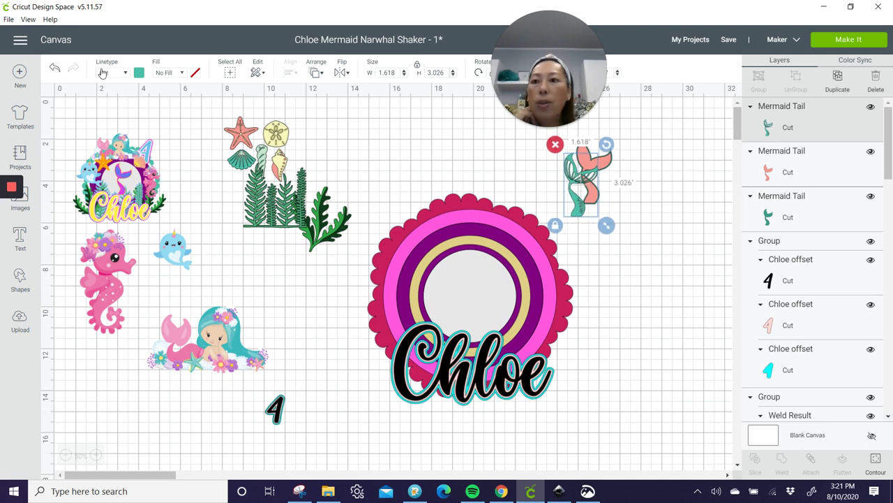
pyautogui.click(55, 71)
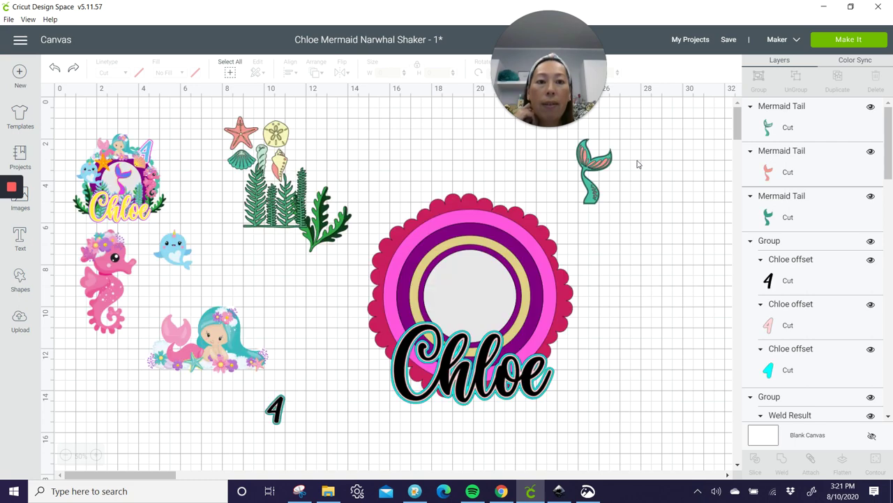
# Group the remaining mermaid tail's layers and place the tail in the shaker's centre, enlarged to about 1.98 by 3.61 inches.
pyautogui.moveTo(640, 147); pyautogui.dragTo(481, 318)
pyautogui.click(759, 83)
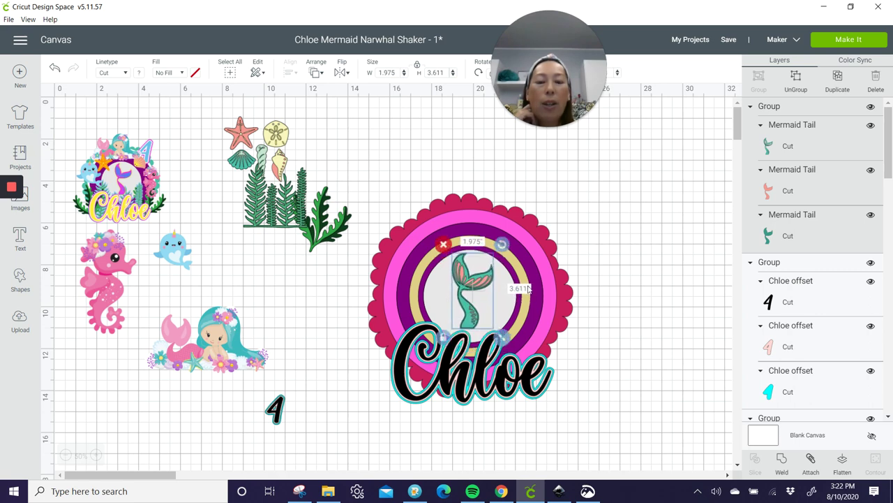
pyautogui.moveTo(474, 286); pyautogui.dragTo(478, 293)
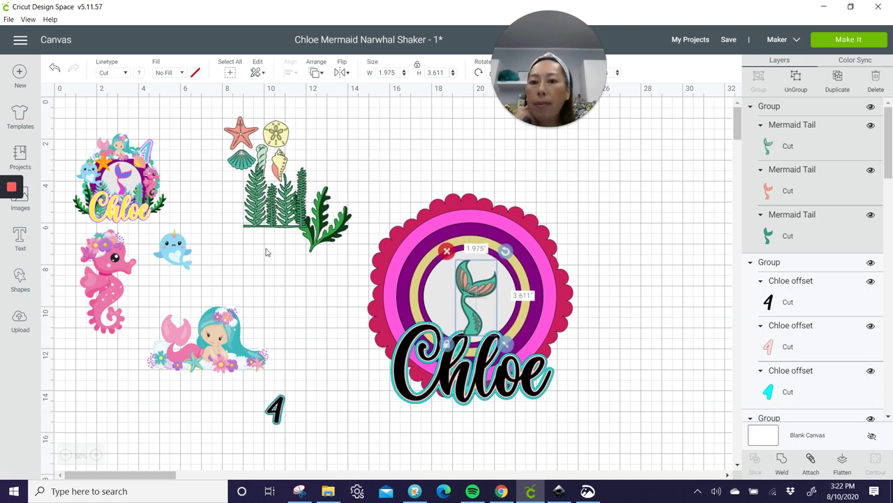
# Move the seahorse between the mermaid and the shaker, and shift the mermaid slightly to the left.
pyautogui.click(138, 259)
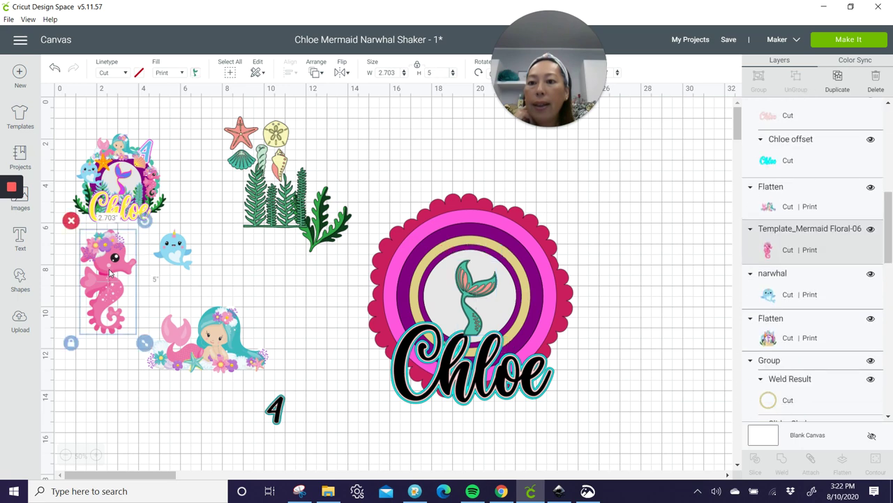
pyautogui.moveTo(137, 260); pyautogui.dragTo(327, 307)
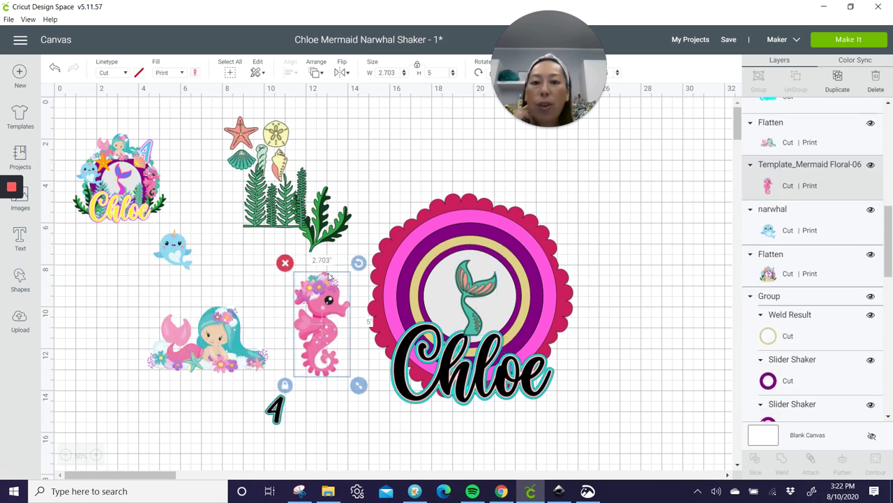
pyautogui.click(208, 340)
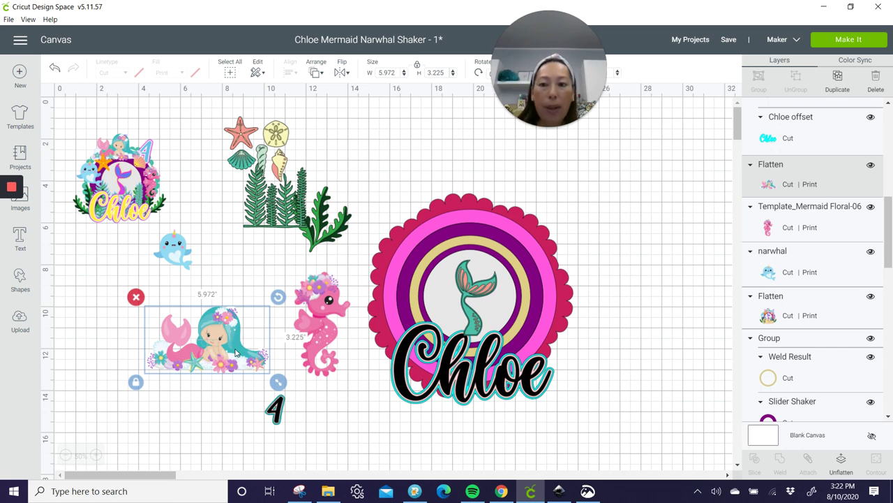
pyautogui.moveTo(242, 348); pyautogui.dragTo(223, 345)
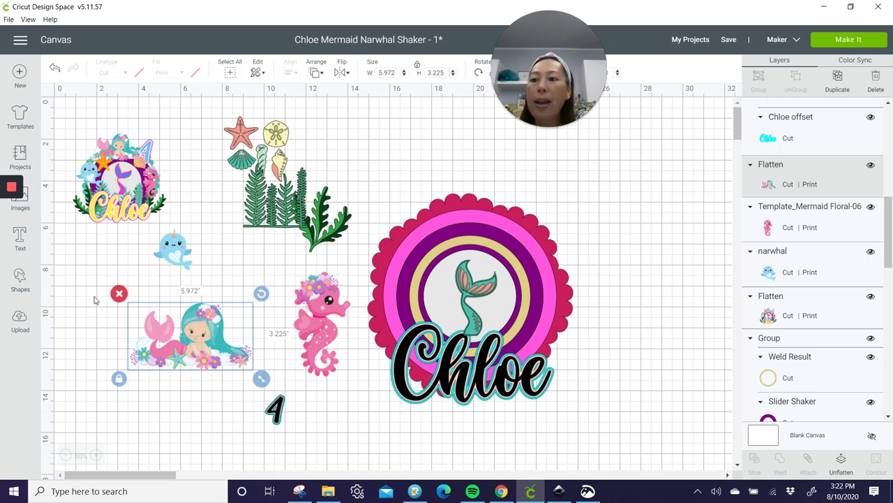
# Insert a square shape and place it over the tail end of the mermaid image.
pyautogui.click(30, 286)
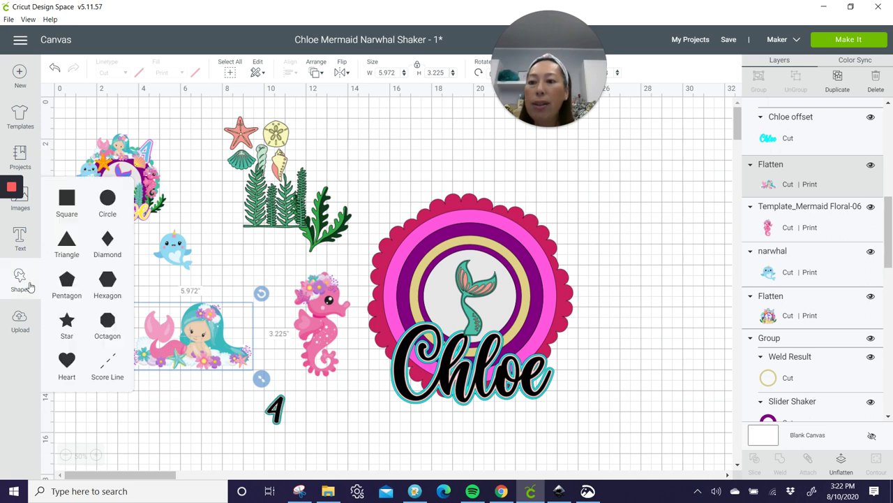
pyautogui.click(67, 202)
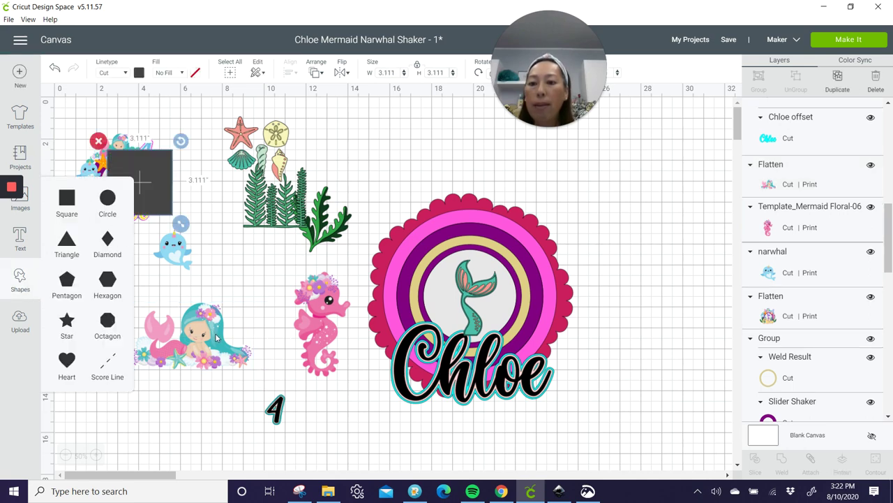
pyautogui.moveTo(171, 208); pyautogui.dragTo(175, 368)
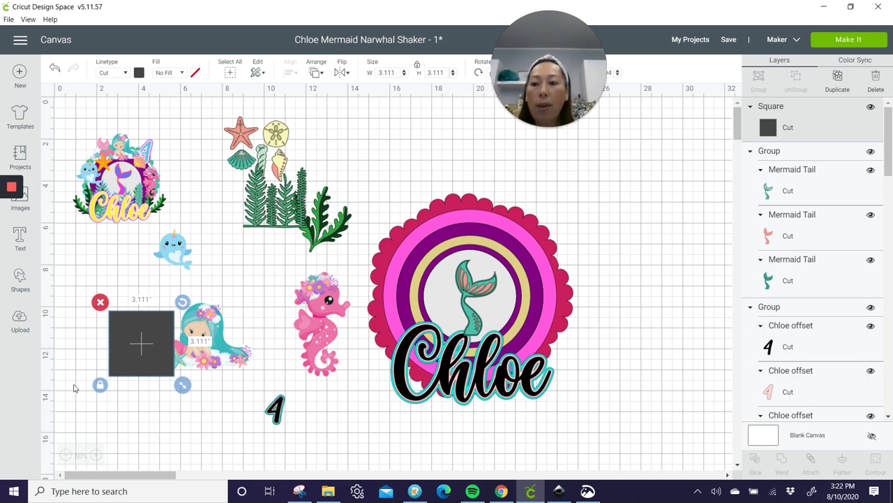
# Unlock the square's proportions and stretch it into a rectangle about 7.36 by 3.25 inches covering the mermaid.
pyautogui.click(100, 384)
pyautogui.moveTo(182, 384); pyautogui.dragTo(275, 391)
pyautogui.moveTo(240, 346); pyautogui.dragTo(242, 338)
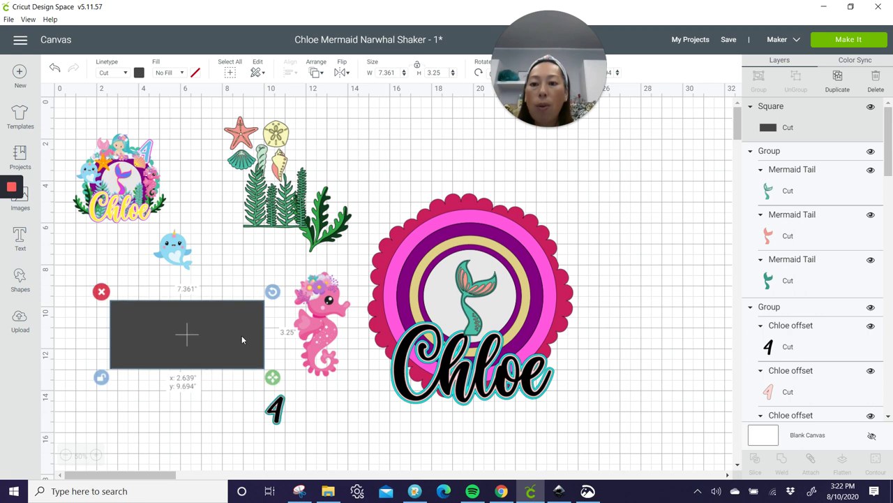
# Try to prepare the mermaid for slicing by covering it with the rectangle, enlarged to about 7.5 by 3.89 inches, and selecting both.
pyautogui.moveTo(85, 312); pyautogui.dragTo(183, 444)
pyautogui.click(171, 403)
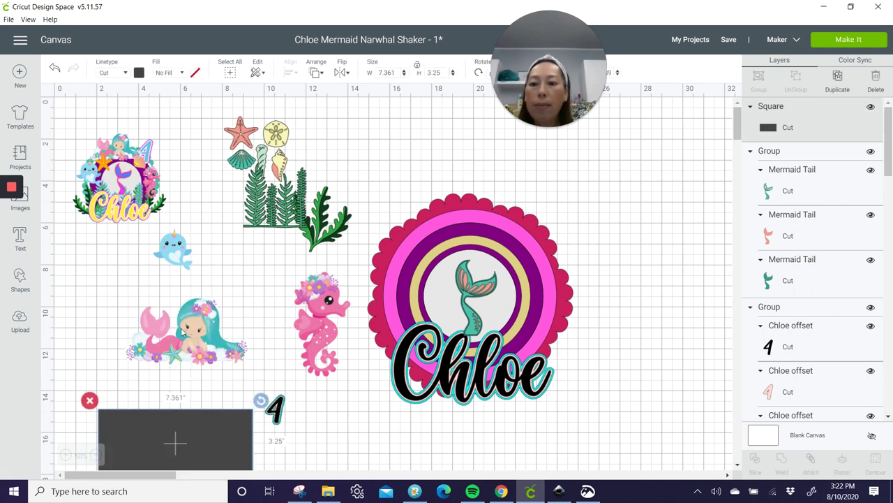
pyautogui.click(174, 322)
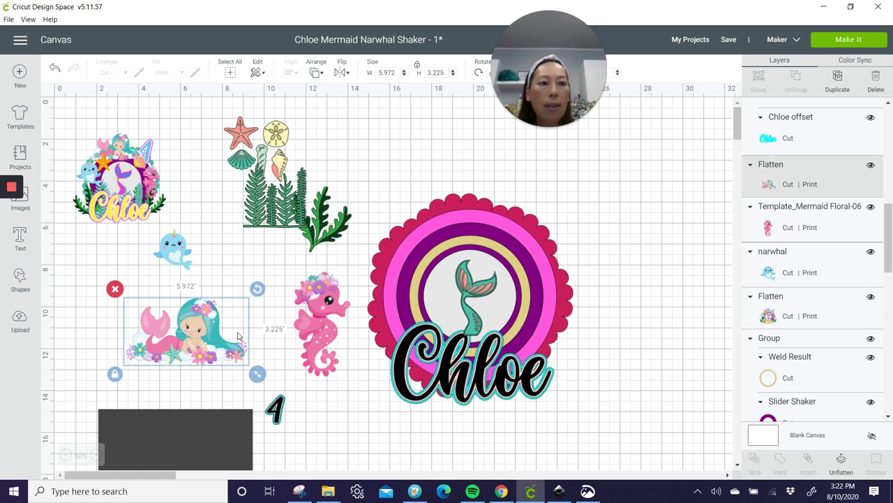
pyautogui.moveTo(193, 456); pyautogui.dragTo(203, 334)
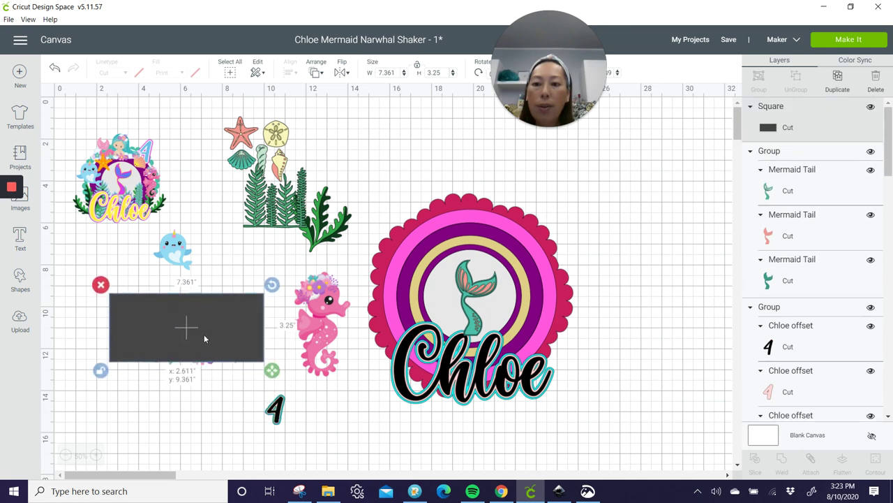
pyautogui.moveTo(272, 373); pyautogui.dragTo(275, 386)
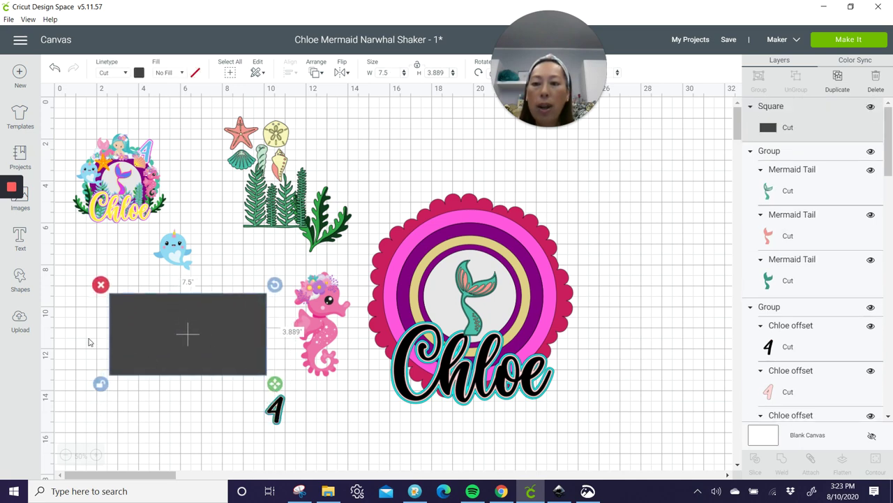
pyautogui.moveTo(79, 317); pyautogui.dragTo(193, 342)
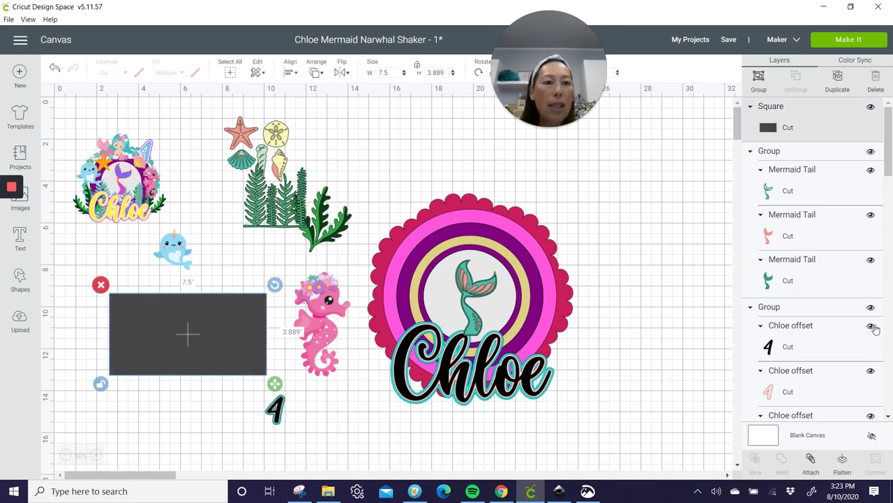
pyautogui.moveTo(232, 340); pyautogui.dragTo(212, 319)
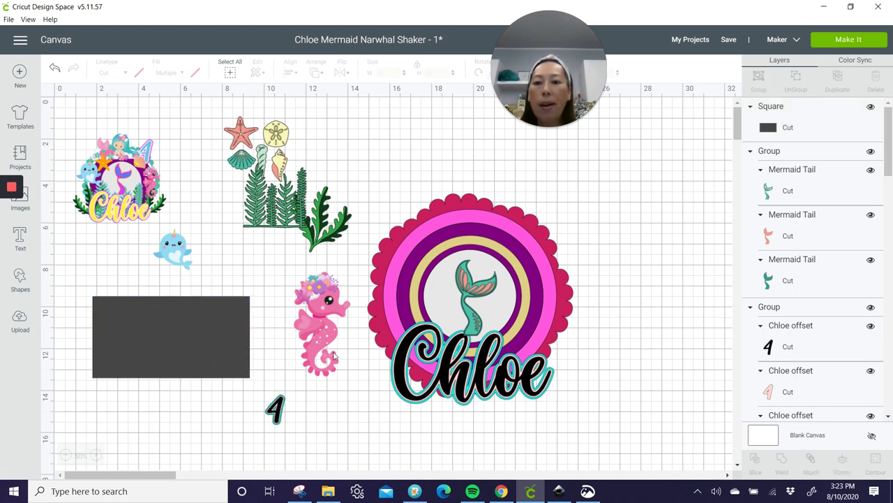
# Move the seahorse to the empty area below, place the dark rectangle over it, and shift the number 4 clear of them.
pyautogui.click(312, 328)
pyautogui.moveTo(312, 328); pyautogui.dragTo(330, 431)
pyautogui.moveTo(242, 347); pyautogui.dragTo(364, 420)
pyautogui.scroll(-3, 355, 382)
pyautogui.scroll(-3, 354, 382)
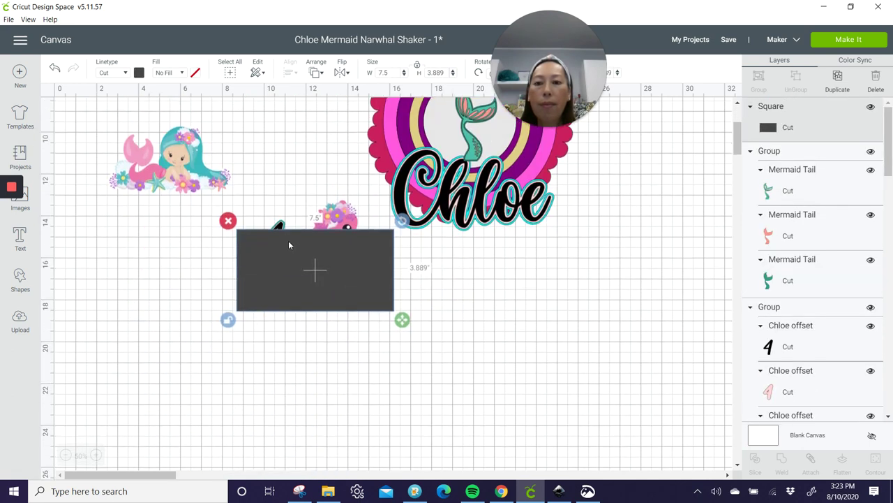
pyautogui.moveTo(279, 224); pyautogui.dragTo(293, 108)
pyautogui.click(260, 306)
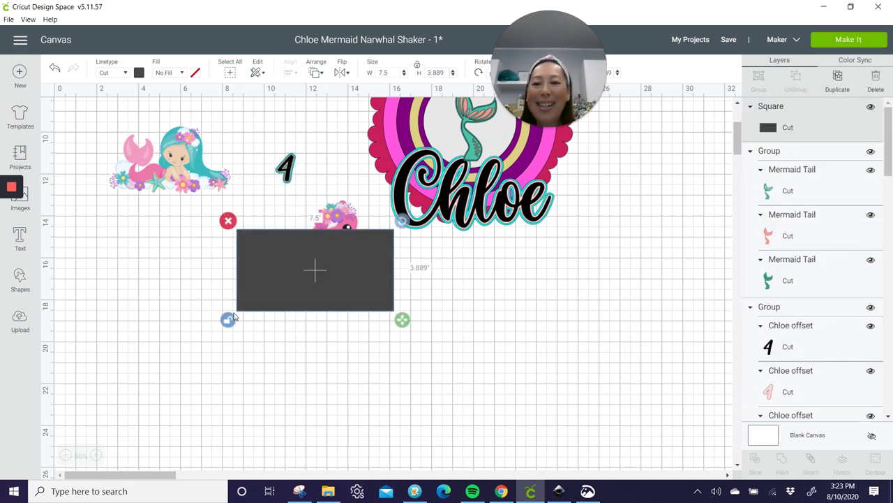
# Stretch the rectangle to about 5.64 by 7.28 inches around the seahorse, slice the two, and pull the sliced silhouette out to empty space.
pyautogui.moveTo(402, 319); pyautogui.dragTo(363, 390)
pyautogui.moveTo(325, 309); pyautogui.dragTo(322, 253)
pyautogui.click(356, 379)
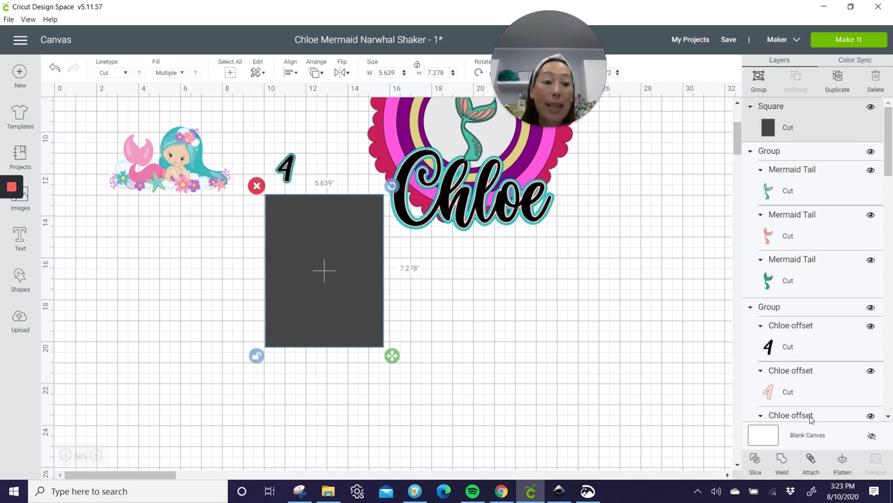
pyautogui.click(755, 462)
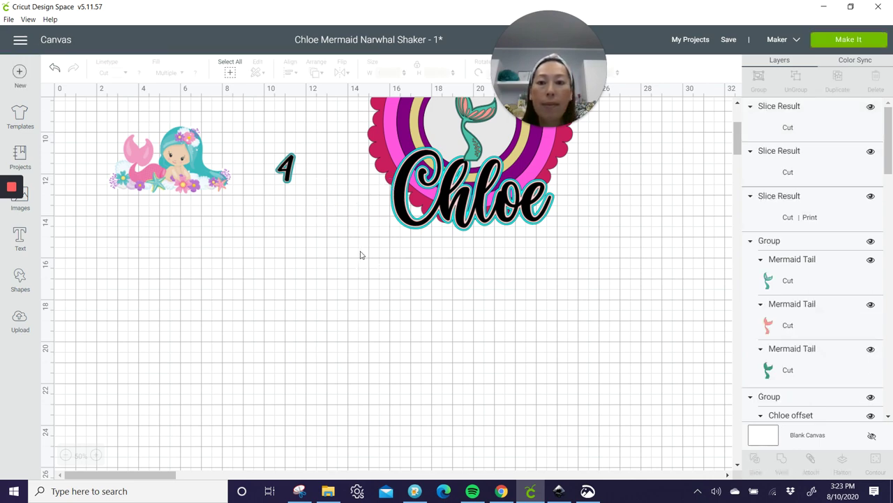
pyautogui.moveTo(343, 245); pyautogui.dragTo(511, 333)
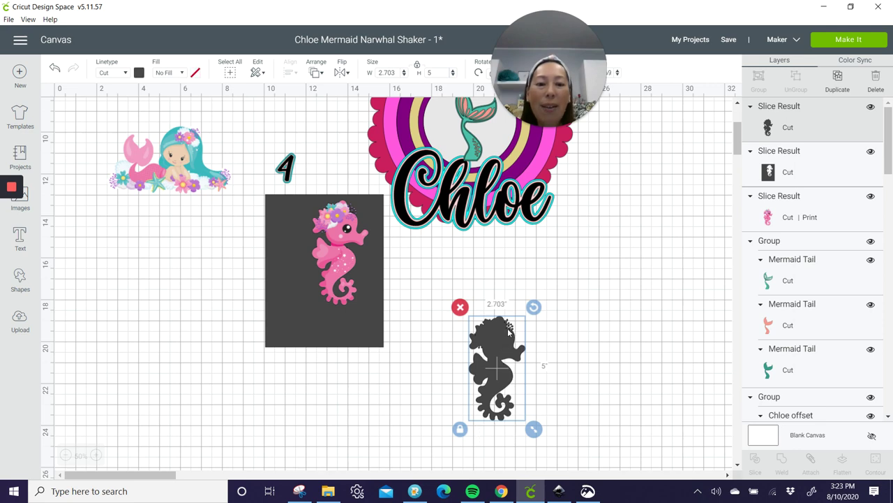
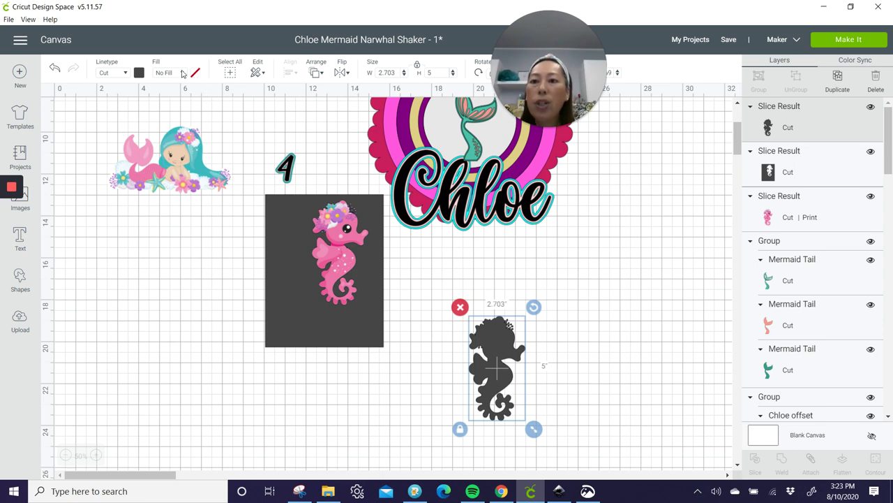
# Colour the seahorse silhouette white and delete the leftover sliced rectangle.
pyautogui.click(139, 73)
pyautogui.click(165, 144)
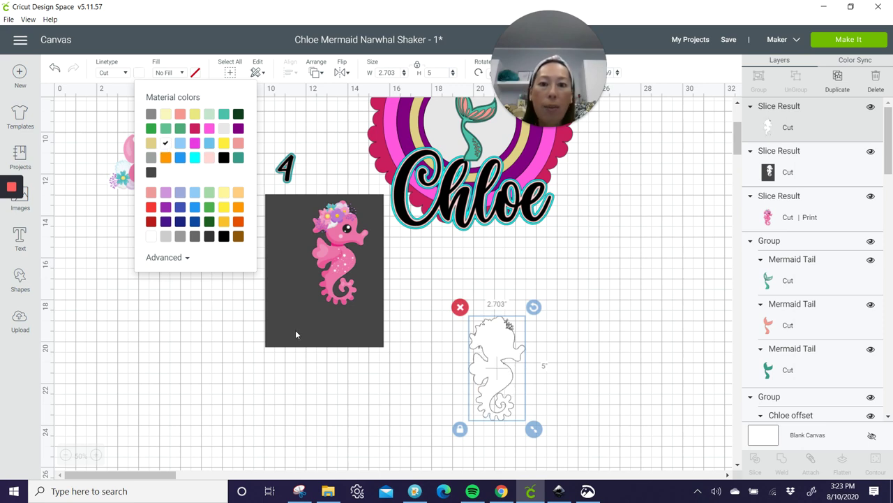
pyautogui.moveTo(299, 277); pyautogui.dragTo(286, 420)
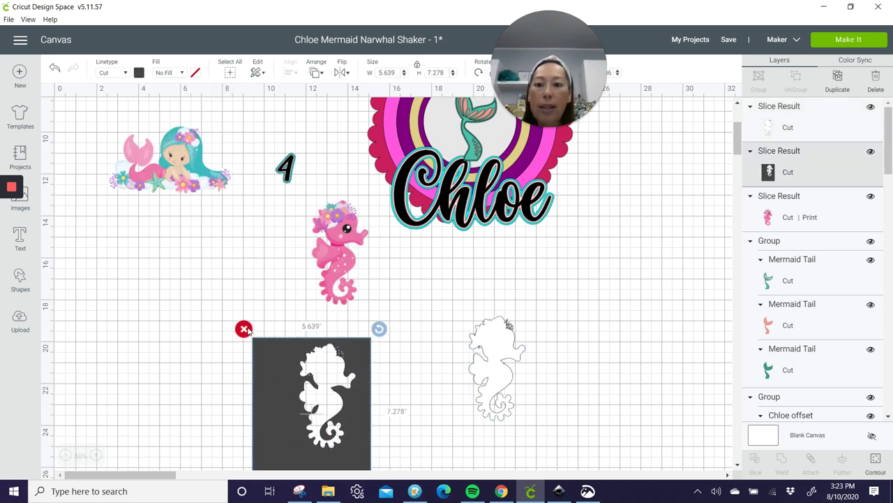
pyautogui.click(244, 328)
# Place the printed seahorse over its white silhouette and bring it to the front.
pyautogui.moveTo(351, 289); pyautogui.dragTo(525, 362)
pyautogui.click(318, 80)
pyautogui.click(342, 142)
# Center the printed seahorse and its white silhouette on each other and group them.
pyautogui.moveTo(418, 334); pyautogui.dragTo(567, 398)
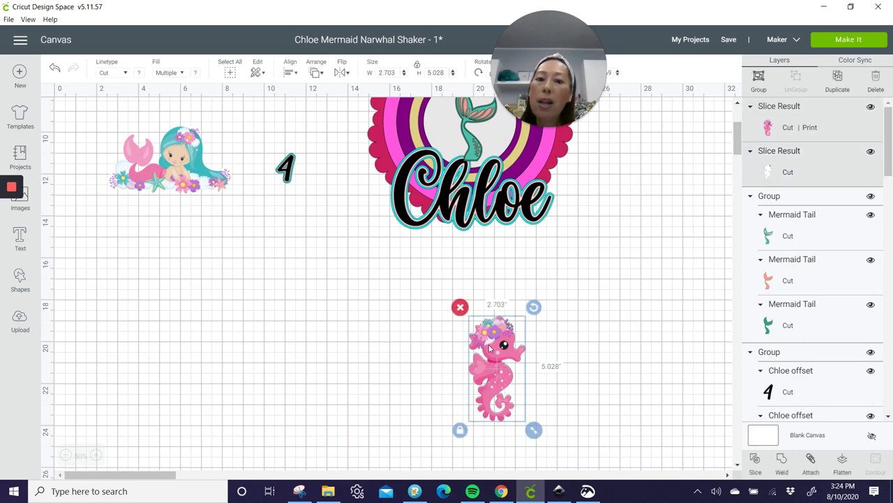
pyautogui.click(299, 73)
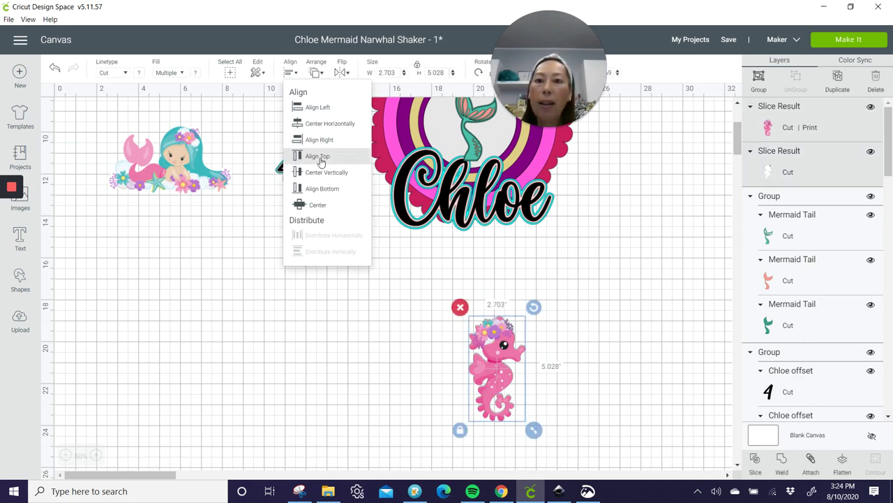
pyautogui.click(315, 203)
pyautogui.write('5')
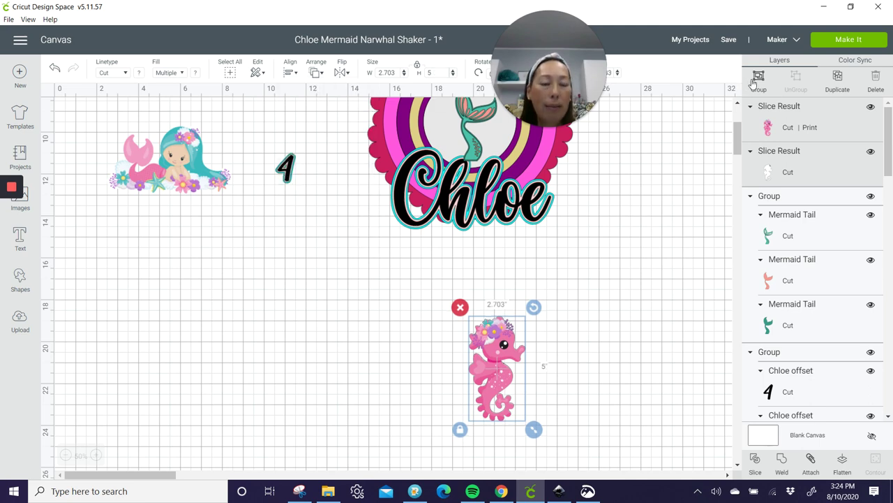
pyautogui.click(755, 81)
# Shrink the seahorse group to about 2.1 by 3.89 inches and place it on the shaker's right edge.
pyautogui.moveTo(495, 381); pyautogui.dragTo(365, 172)
pyautogui.moveTo(401, 222); pyautogui.dragTo(388, 199)
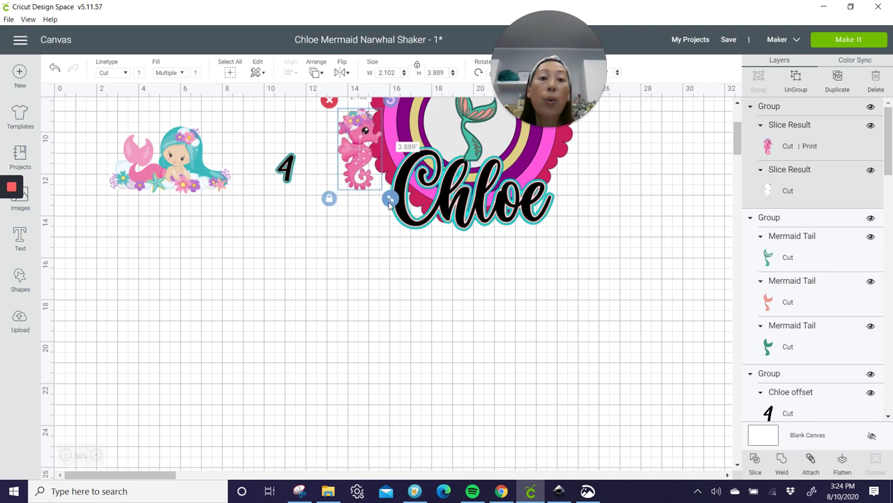
pyautogui.scroll(3, 389, 236)
pyautogui.scroll(1, 360, 254)
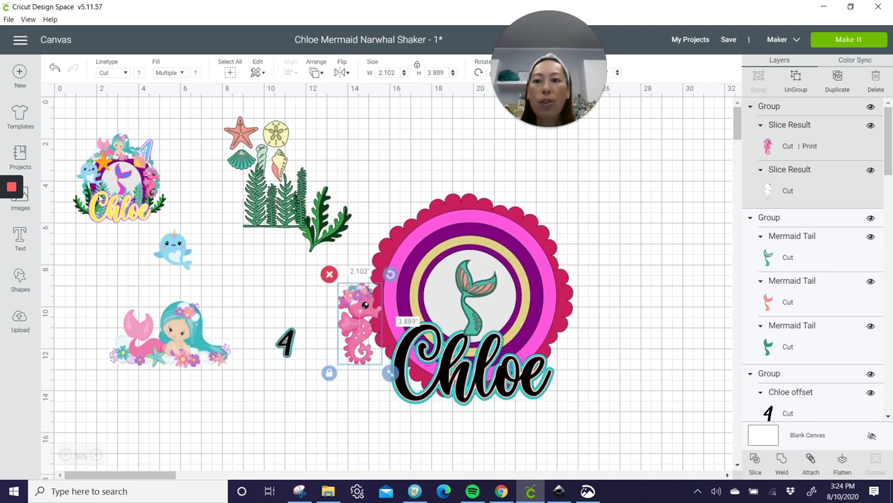
pyautogui.moveTo(362, 325); pyautogui.dragTo(551, 308)
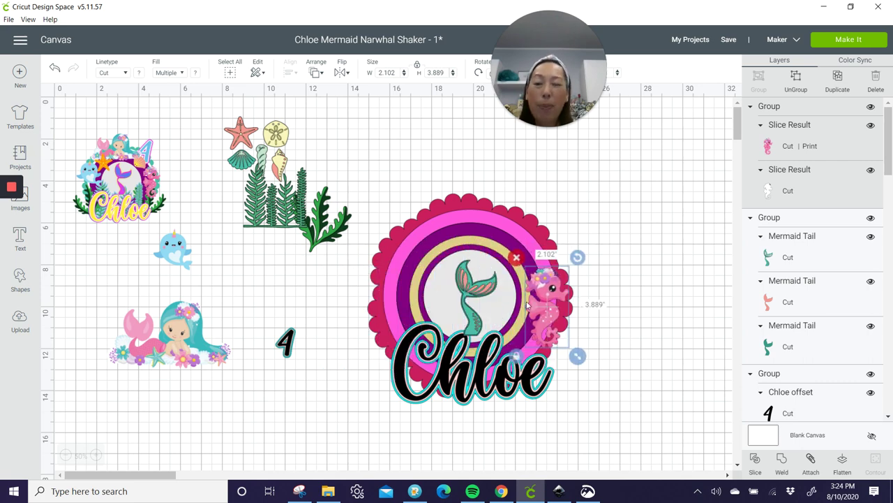
# Place the mermaid on top of the shaker and the narwhal, enlarged to about 2.73 by 2.92 inches, on its left side.
pyautogui.moveTo(194, 328); pyautogui.dragTo(528, 180)
pyautogui.click(175, 251)
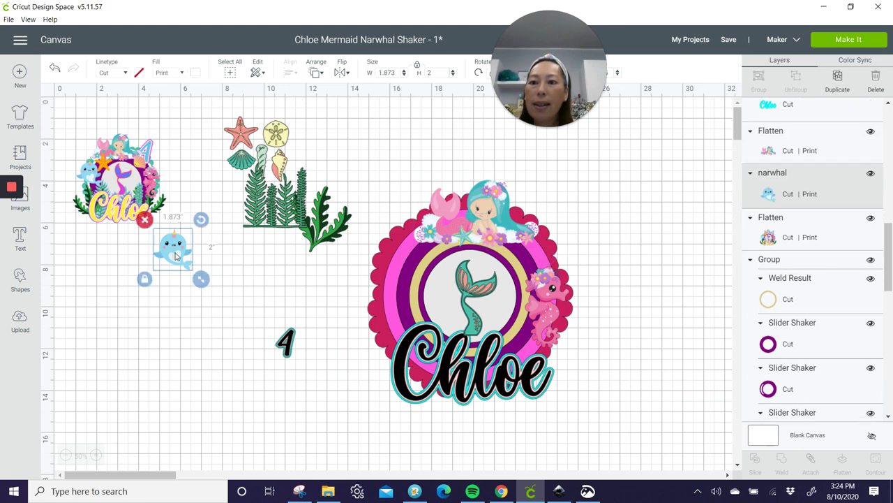
pyautogui.moveTo(178, 257); pyautogui.dragTo(340, 324)
pyautogui.moveTo(307, 287); pyautogui.dragTo(410, 287)
# Move the set of seashells and starfish to the empty area left of the shaker and ungroup it.
pyautogui.click(255, 150)
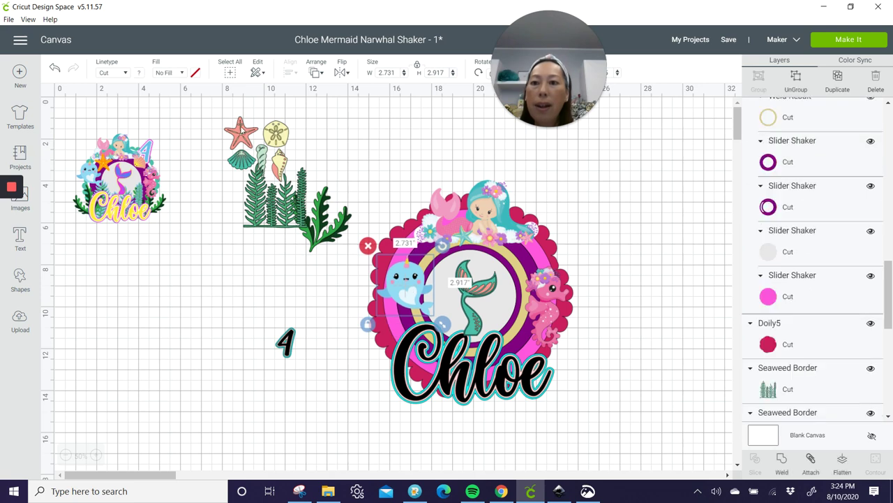
pyautogui.moveTo(200, 202); pyautogui.dragTo(194, 316)
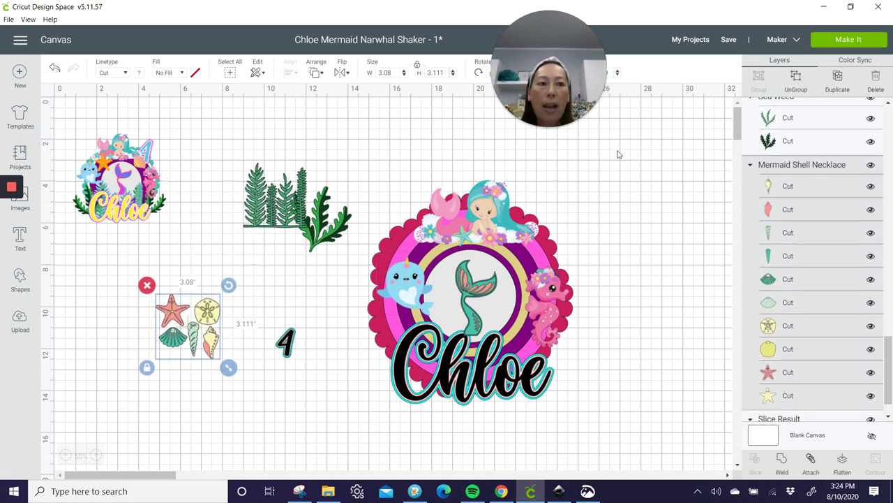
pyautogui.click(794, 84)
pyautogui.click(335, 300)
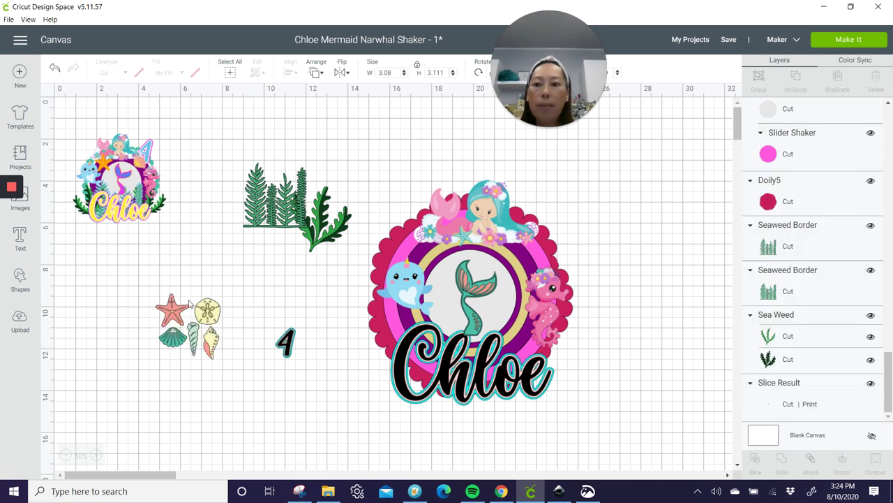
# Group the starfish's two layers and place the starfish on the shaker just above the narwhal.
pyautogui.moveTo(150, 298); pyautogui.dragTo(625, 199)
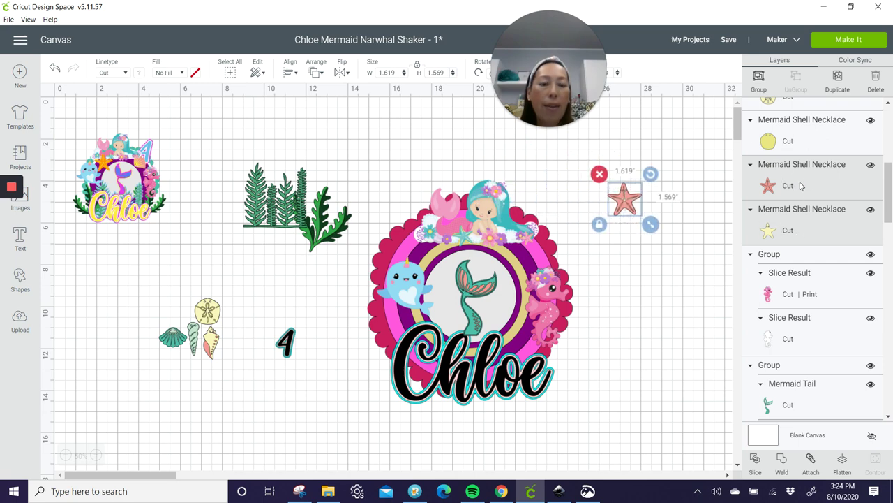
pyautogui.click(760, 78)
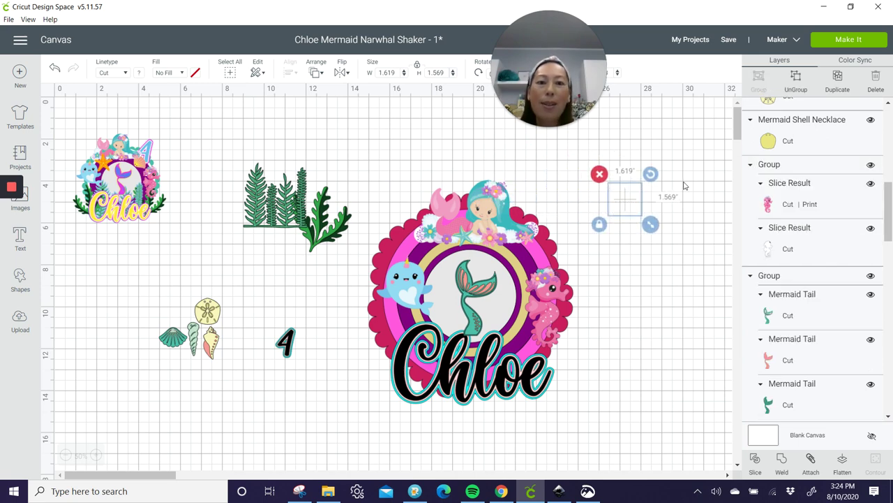
pyautogui.moveTo(633, 204); pyautogui.dragTo(427, 258)
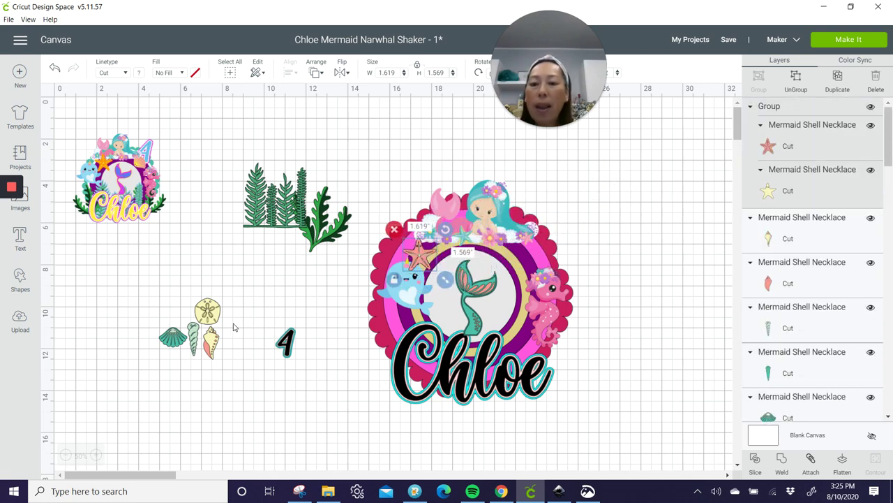
# Group the green scallop shell's layers and place the shell, tilted and about 1.01 by 1.04 inches, above the seahorse.
pyautogui.moveTo(121, 319); pyautogui.dragTo(195, 358)
pyautogui.click(758, 77)
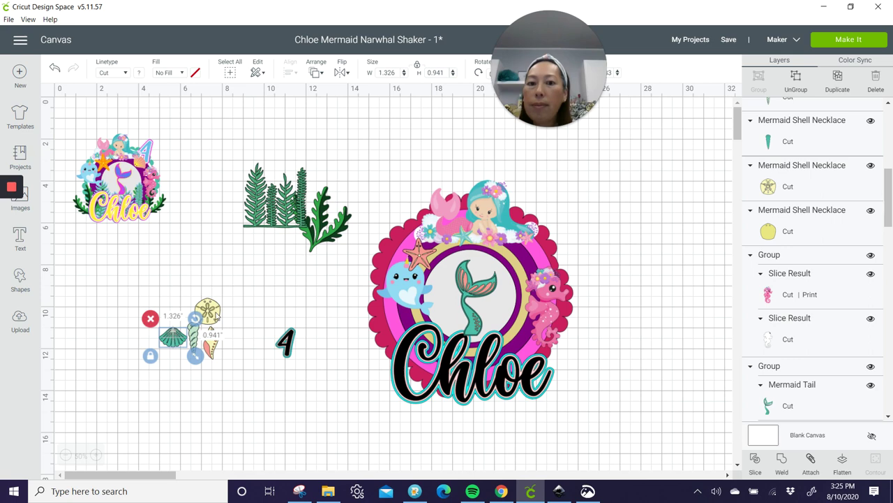
pyautogui.moveTo(173, 337); pyautogui.dragTo(484, 205)
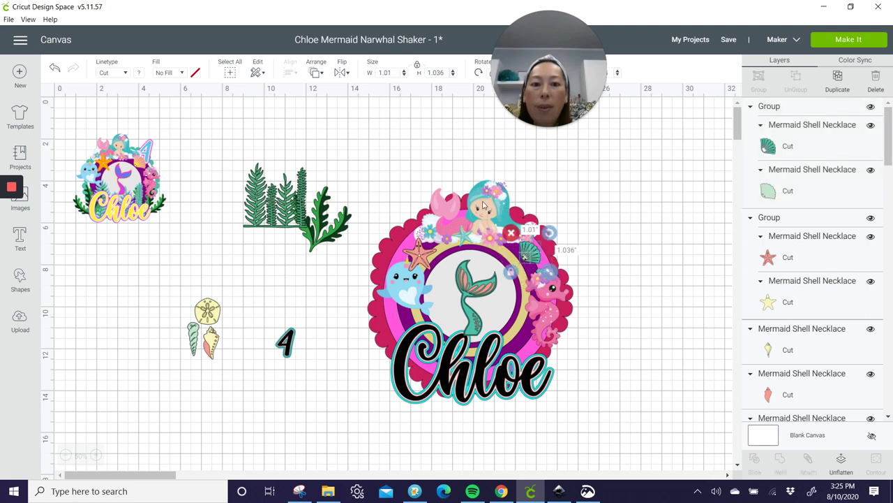
# Shift the mermaid left and place the number 4, enlarged to about 1.61 by 2.43 inches, between her and the green shell.
pyautogui.click(482, 223)
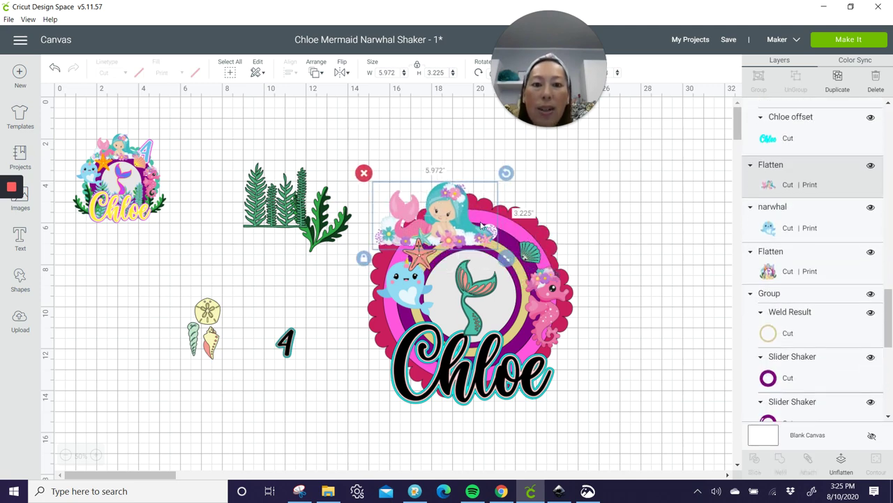
pyautogui.moveTo(285, 349); pyautogui.dragTo(431, 277)
pyautogui.moveTo(494, 252); pyautogui.dragTo(528, 278)
pyautogui.click(505, 244)
pyautogui.moveTo(505, 244); pyautogui.dragTo(506, 242)
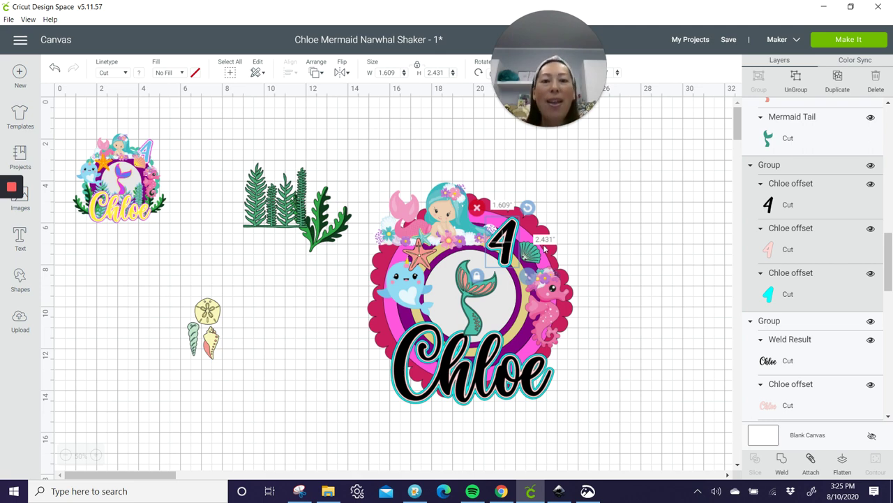
pyautogui.moveTo(514, 238); pyautogui.dragTo(511, 239)
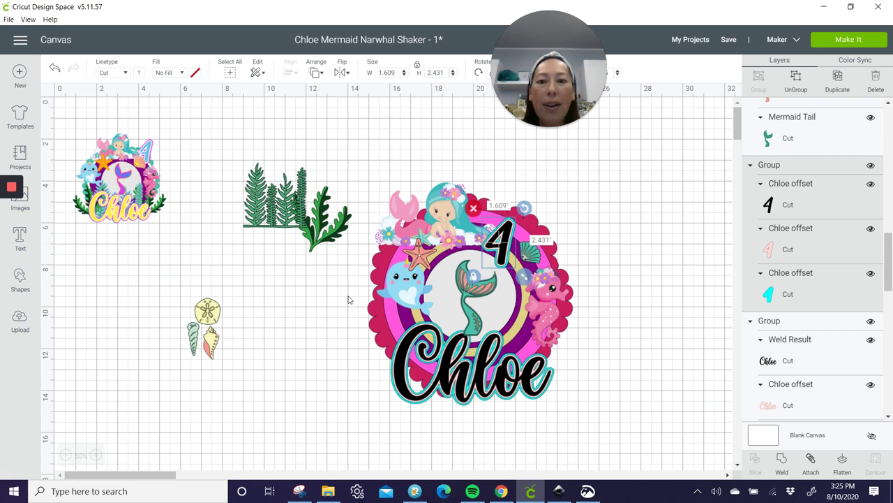
# Move the leafy seaweed to the empty area left of the name and duplicate it.
pyautogui.click(316, 238)
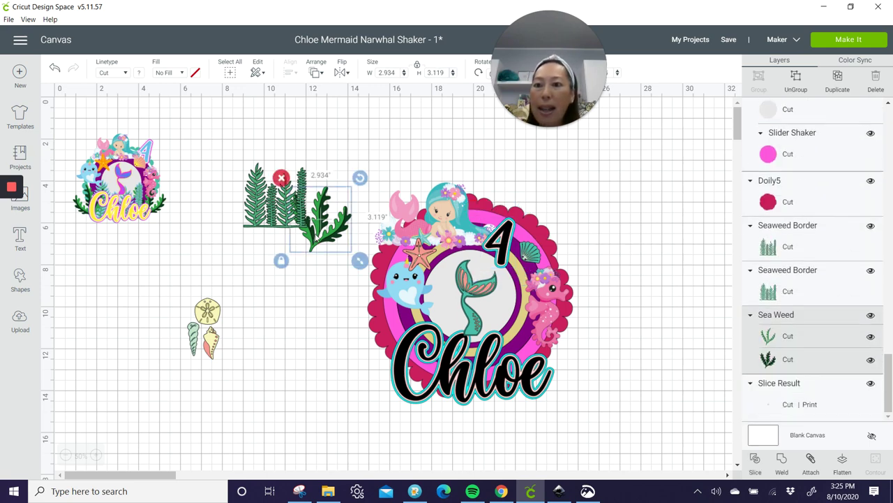
pyautogui.moveTo(316, 239); pyautogui.dragTo(267, 365)
pyautogui.click(836, 82)
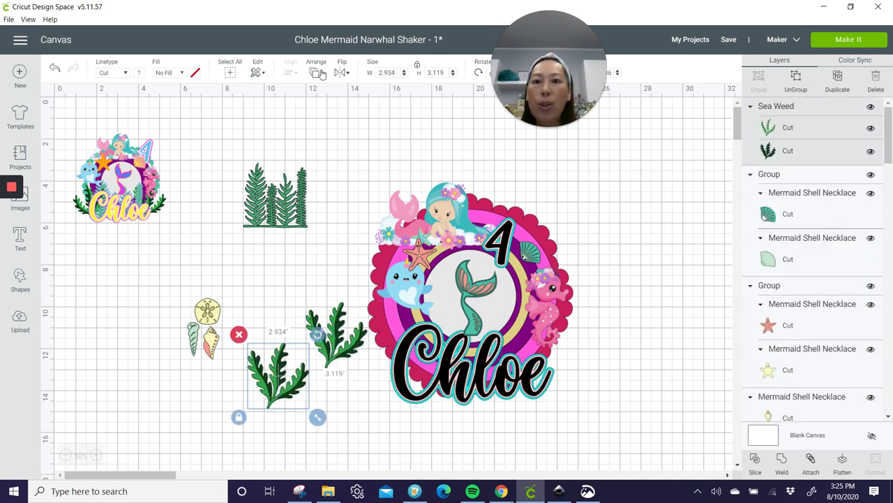
# Flip the duplicated seaweed horizontally, place one seaweed at each side of the name and enlarge the left one to about 3.82 by 4.06 inches.
pyautogui.click(342, 72)
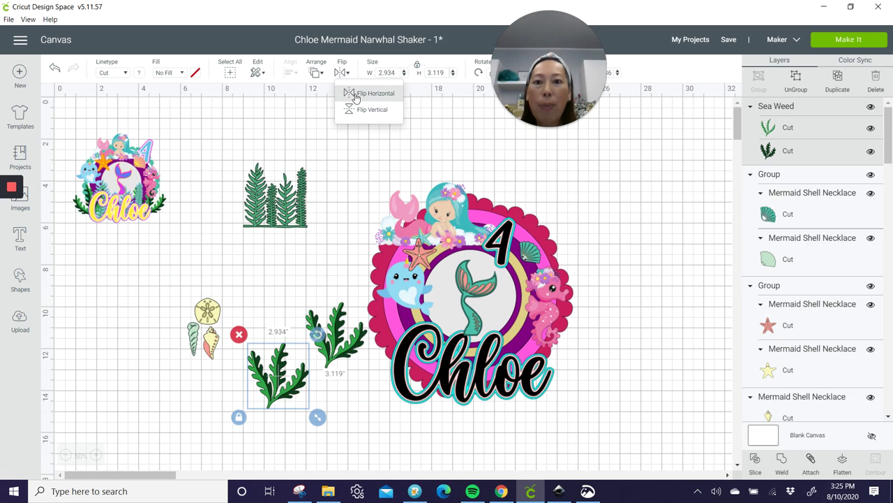
pyautogui.click(353, 93)
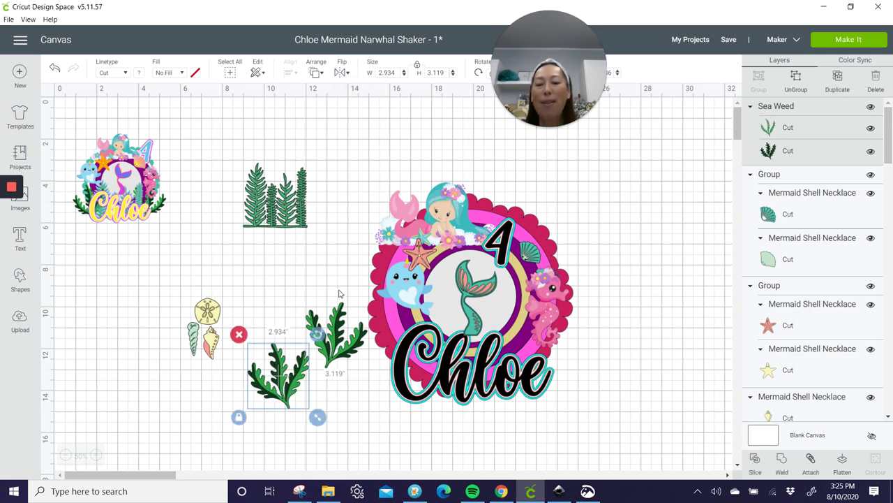
pyautogui.moveTo(328, 336); pyautogui.dragTo(553, 354)
pyautogui.moveTo(276, 390); pyautogui.dragTo(390, 367)
pyautogui.moveTo(429, 395); pyautogui.dragTo(448, 414)
pyautogui.moveTo(398, 376); pyautogui.dragTo(387, 360)
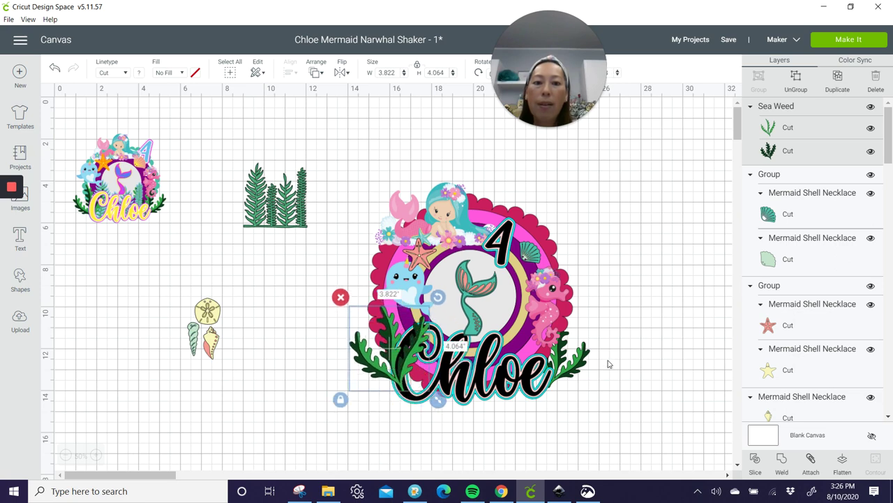
pyautogui.click(275, 218)
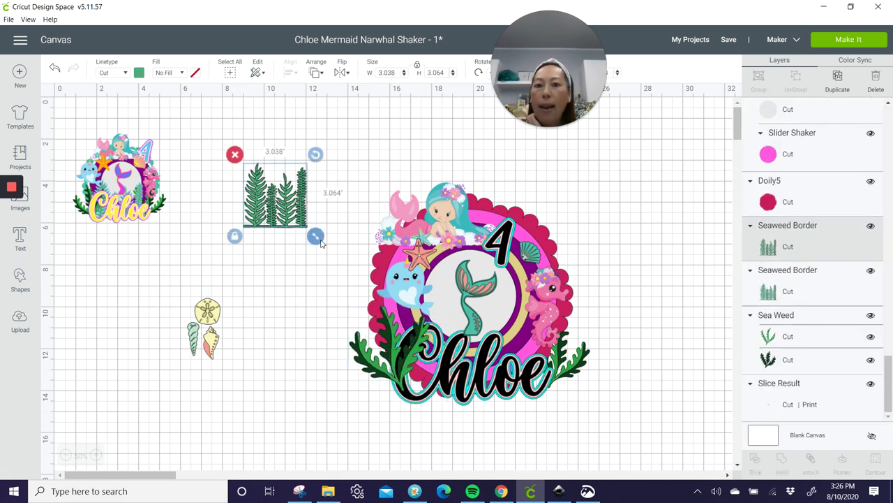
pyautogui.moveTo(324, 251); pyautogui.dragTo(347, 279)
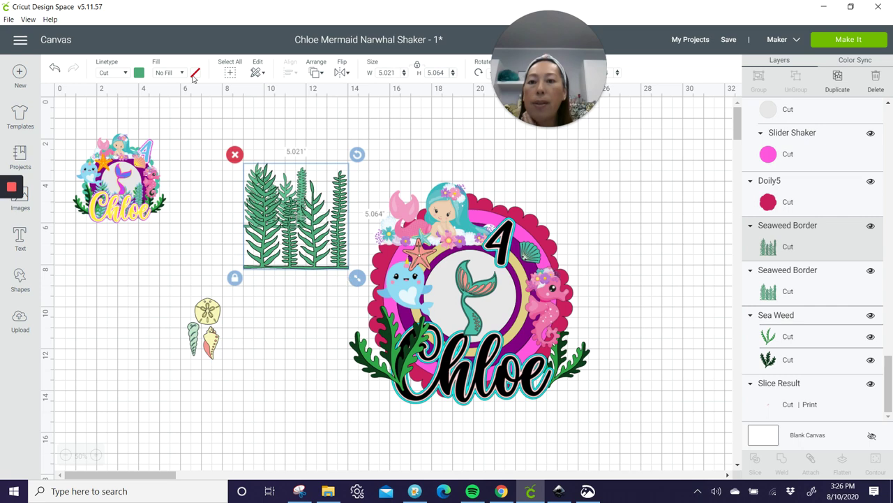
pyautogui.click(55, 68)
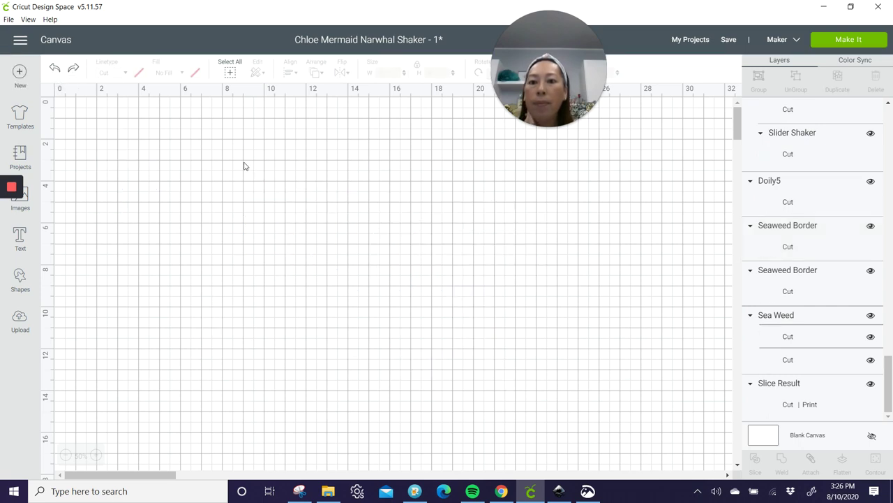
# Centre and group the two seaweed border layers, enlarge them to about 5.26 by 5.40 inches and place them over the shaker's lower half.
pyautogui.moveTo(237, 161); pyautogui.dragTo(305, 237)
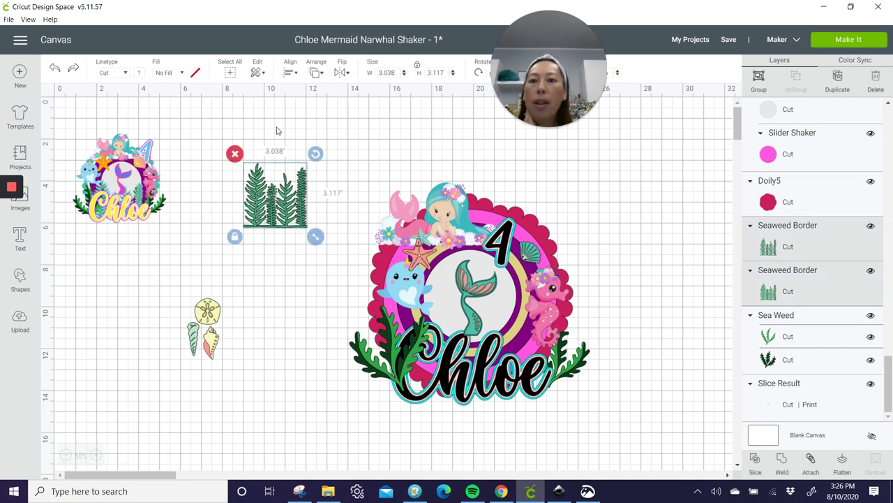
pyautogui.click(292, 74)
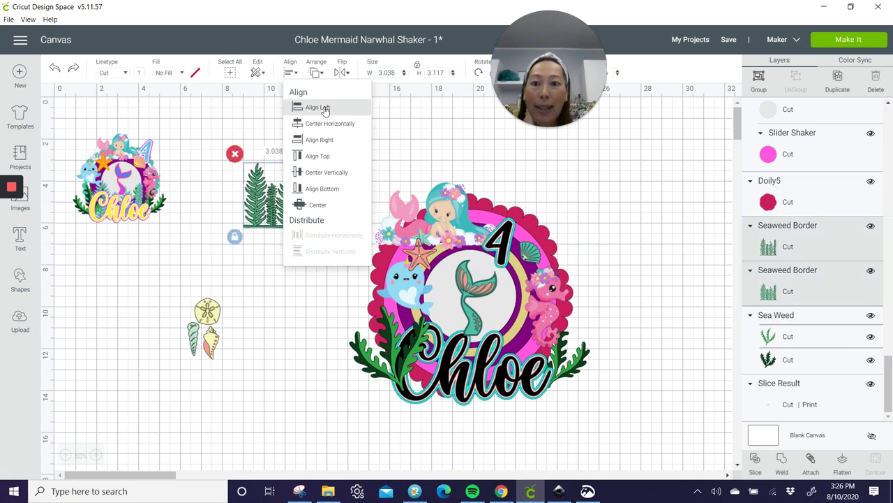
pyautogui.click(319, 202)
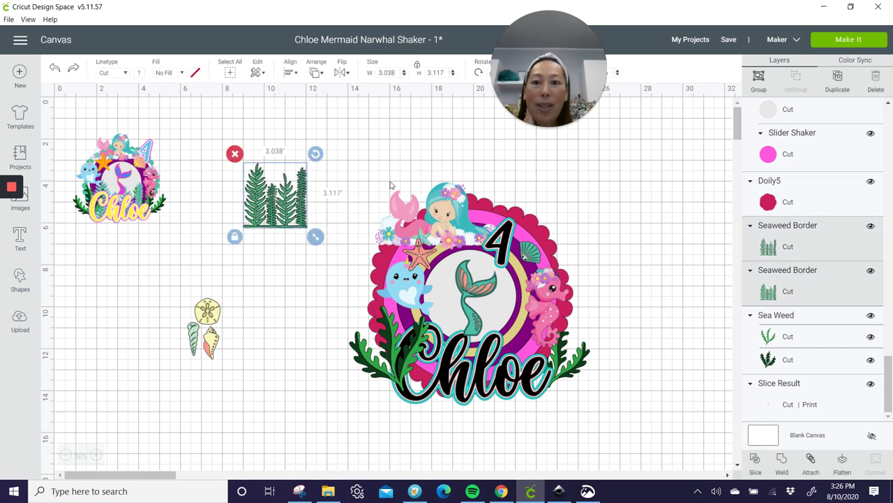
pyautogui.click(760, 78)
pyautogui.moveTo(315, 238); pyautogui.dragTo(358, 286)
pyautogui.moveTo(341, 241); pyautogui.dragTo(536, 372)
pyautogui.moveTo(491, 356); pyautogui.dragTo(500, 355)
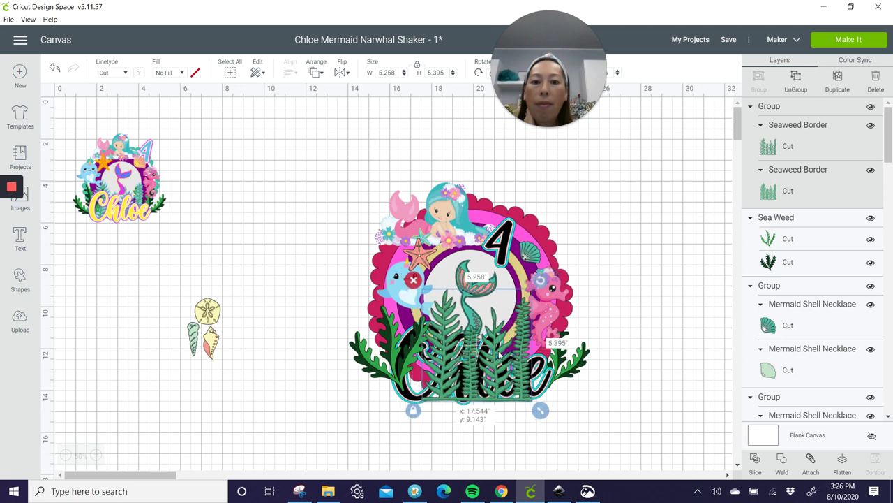
# Bring the layered name to the front of the seaweed border and shift the mermaid slightly right.
pyautogui.click(412, 402)
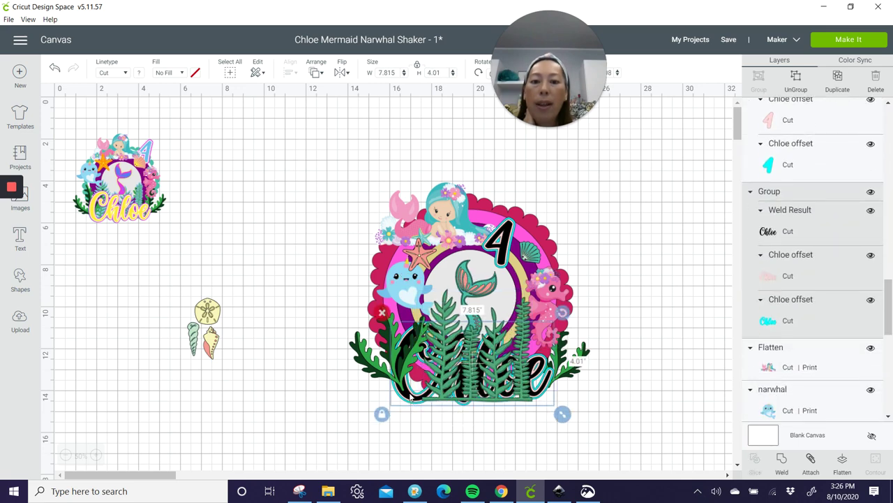
pyautogui.click(313, 72)
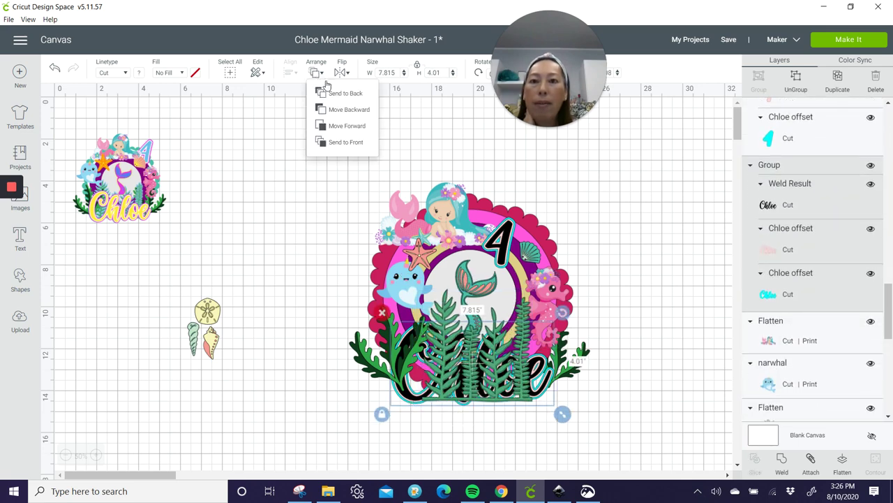
pyautogui.click(339, 142)
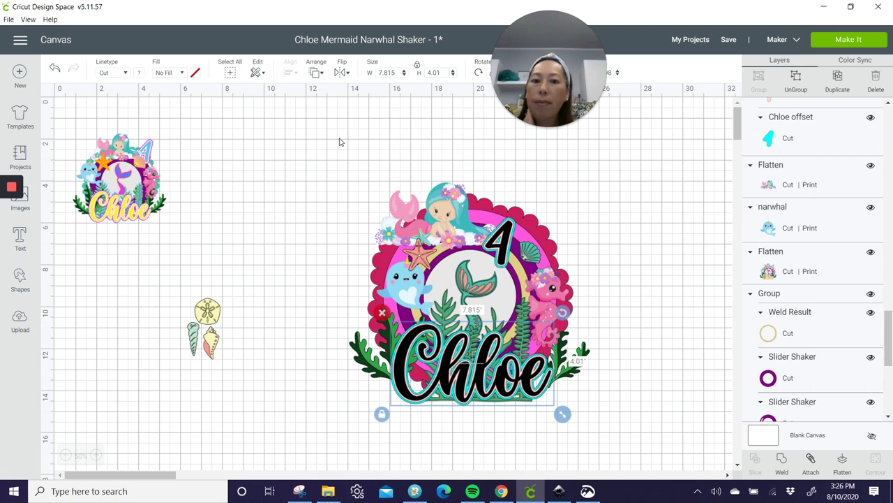
pyautogui.click(456, 208)
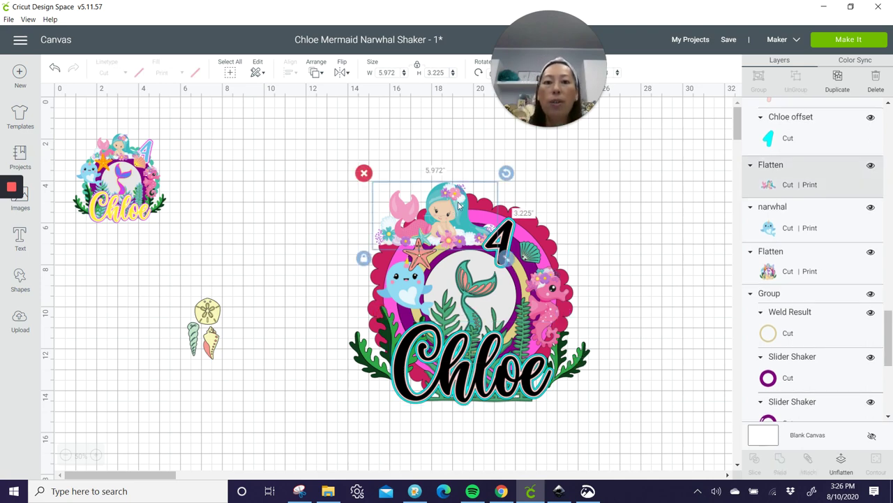
pyautogui.moveTo(459, 202); pyautogui.dragTo(481, 204)
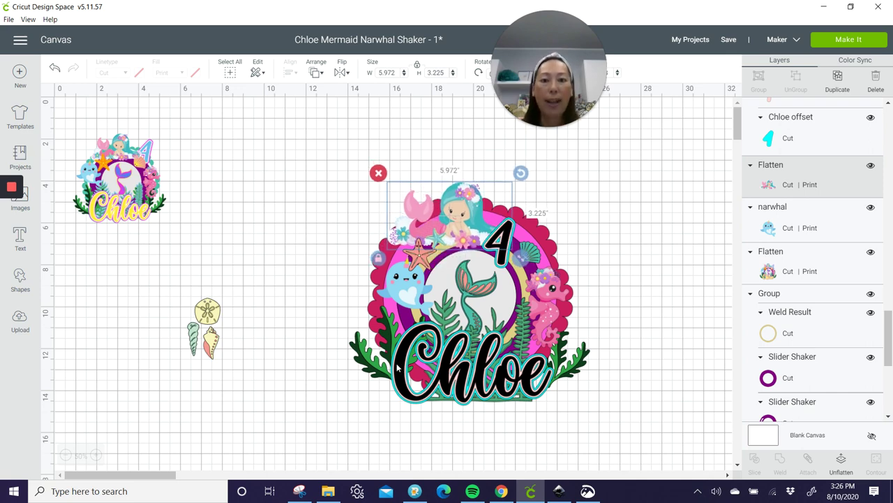
# Delete the unused sand dollar and the two spiral shells from the canvas.
pyautogui.click(265, 254)
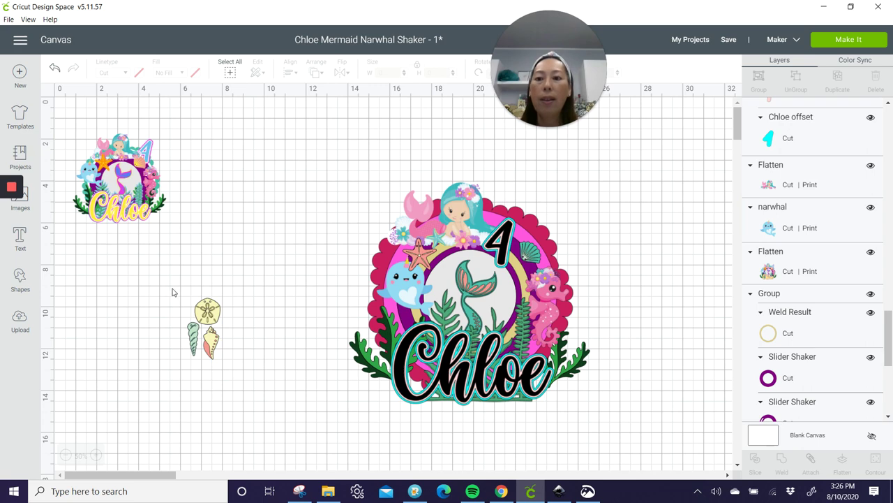
pyautogui.moveTo(174, 292); pyautogui.dragTo(263, 379)
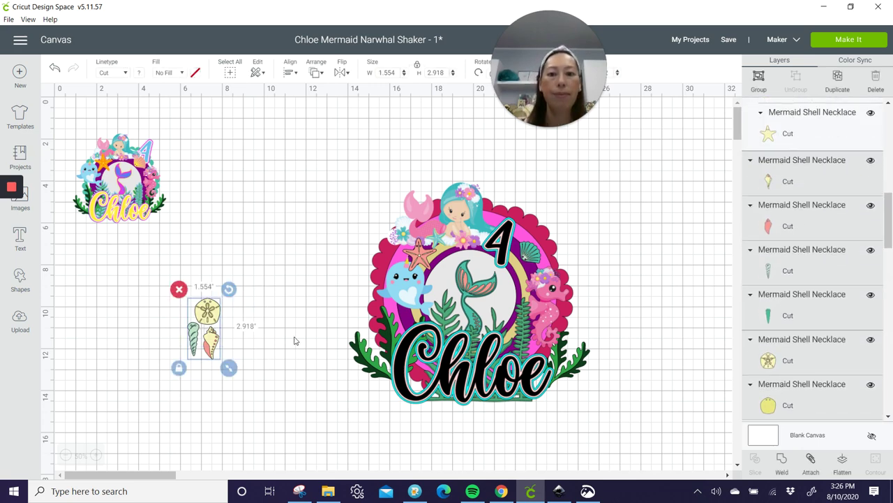
pyautogui.press('Delete')
# Move the whole assembled topper left and scale it down to about 7.16 by 6.65 inches.
pyautogui.moveTo(317, 168); pyautogui.dragTo(621, 441)
pyautogui.moveTo(488, 202); pyautogui.dragTo(395, 190)
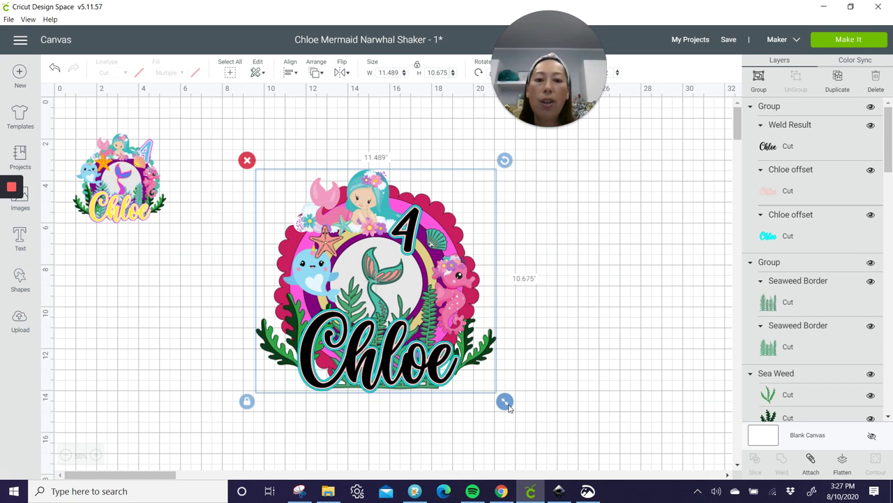
pyautogui.moveTo(508, 408); pyautogui.dragTo(418, 323)
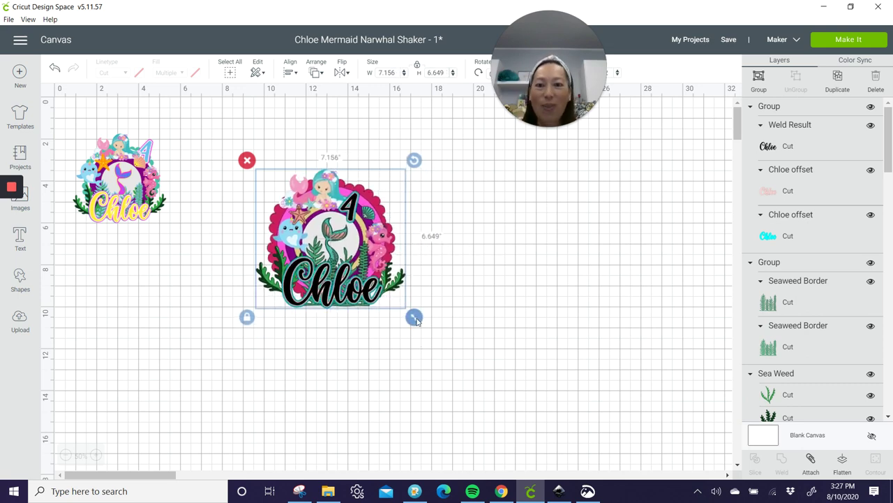
pyautogui.click(388, 369)
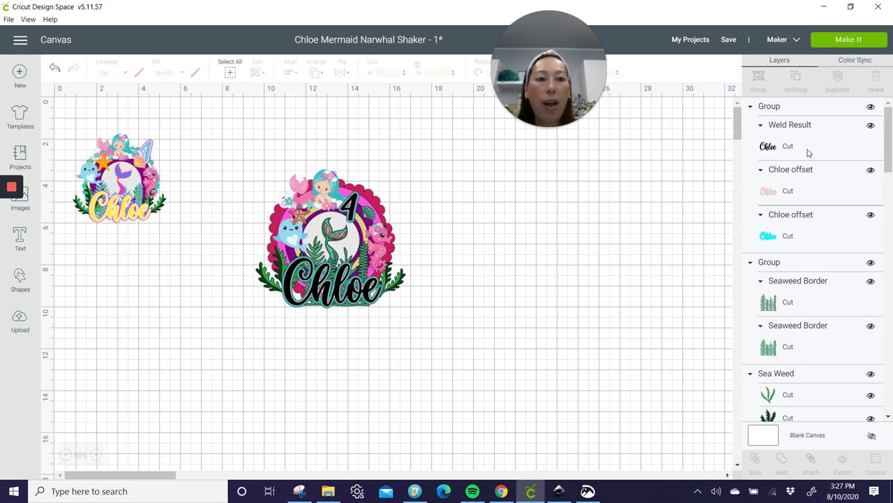
# Duplicate the name's cyan offset, set the layered name aside and place the offset copy over the shaker's lower edge.
pyautogui.click(799, 242)
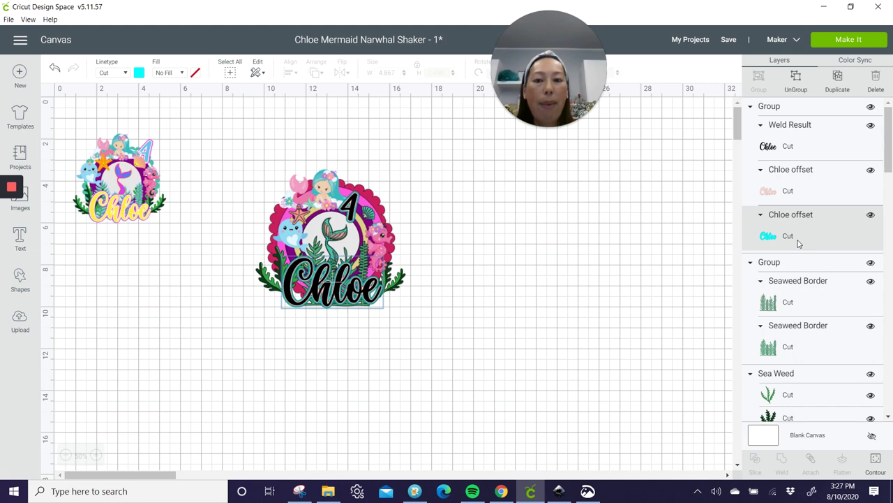
pyautogui.click(837, 80)
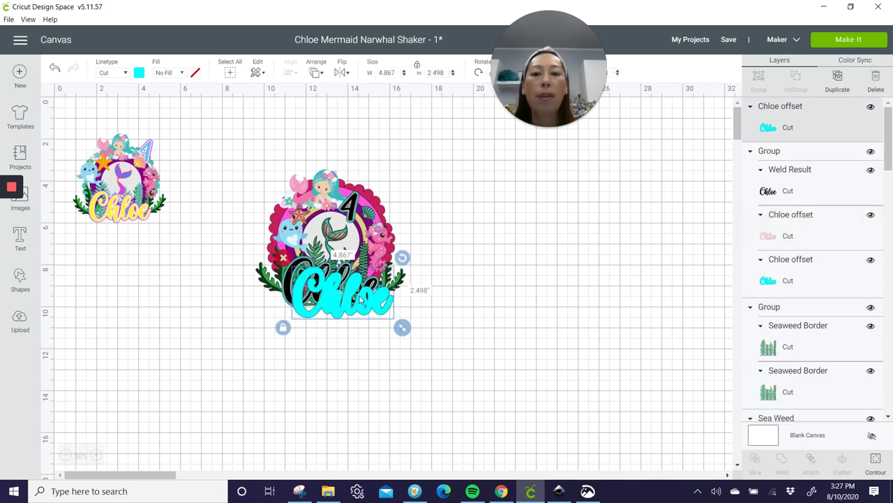
pyautogui.moveTo(360, 299); pyautogui.dragTo(341, 365)
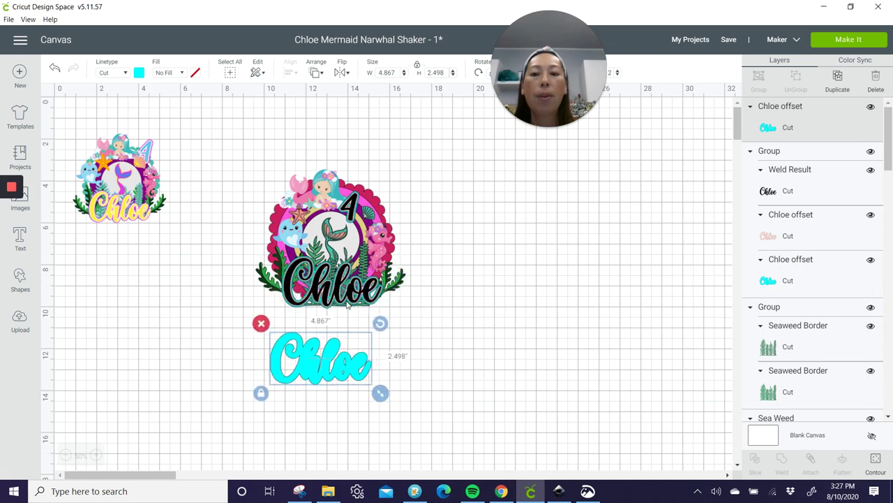
pyautogui.click(328, 287)
pyautogui.moveTo(328, 286); pyautogui.dragTo(506, 323)
pyautogui.click(324, 360)
pyautogui.moveTo(325, 360); pyautogui.dragTo(334, 289)
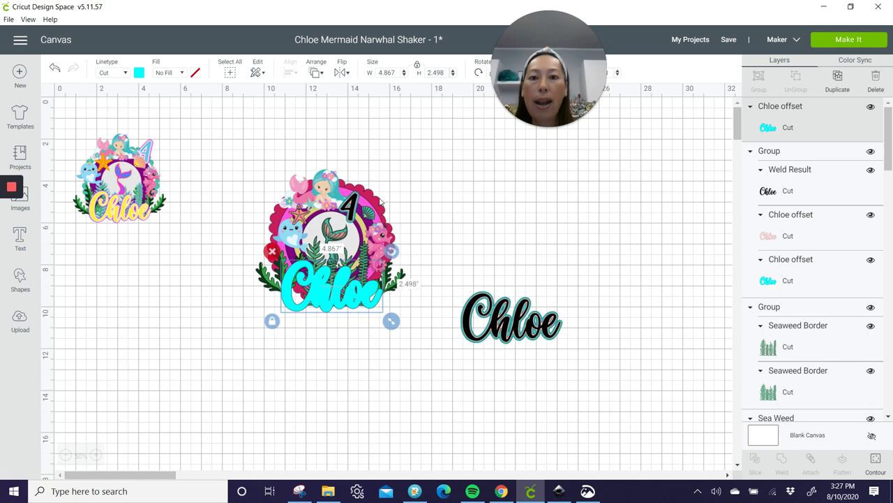
# Weld the cyan offset copy of the name to the scalloped Doily5 backing.
pyautogui.keyDown('shift'); pyautogui.click(380, 201); pyautogui.keyUp('shift')
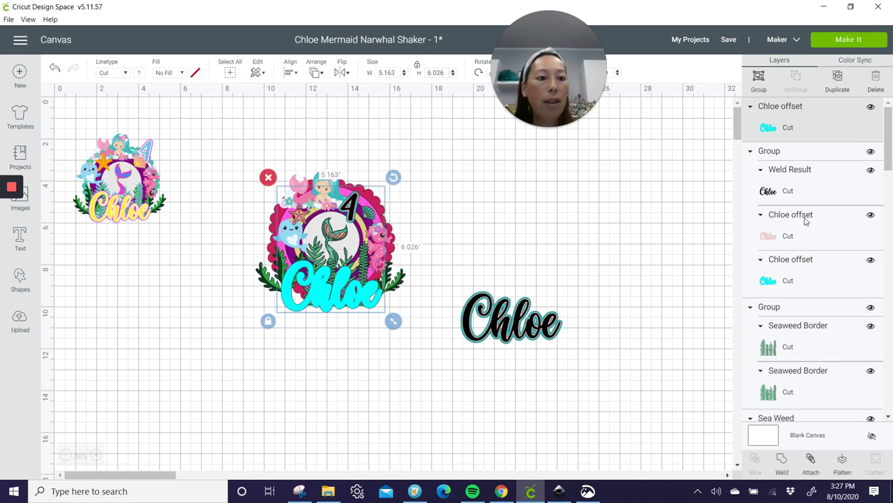
pyautogui.scroll(-10, 806, 221)
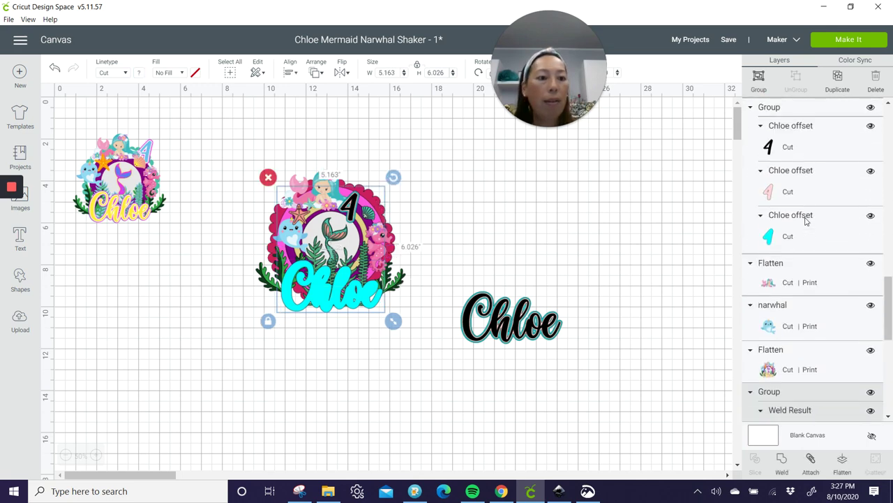
pyautogui.scroll(-10, 806, 220)
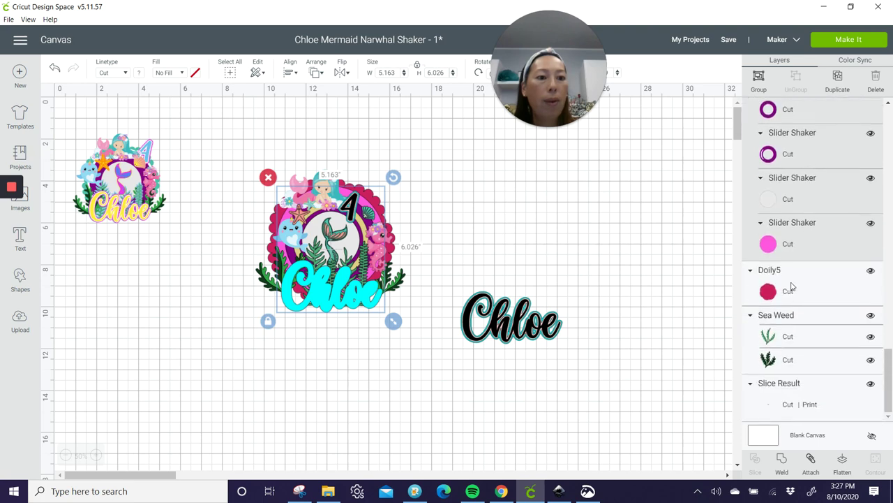
pyautogui.click(792, 286)
pyautogui.scroll(10, 793, 287)
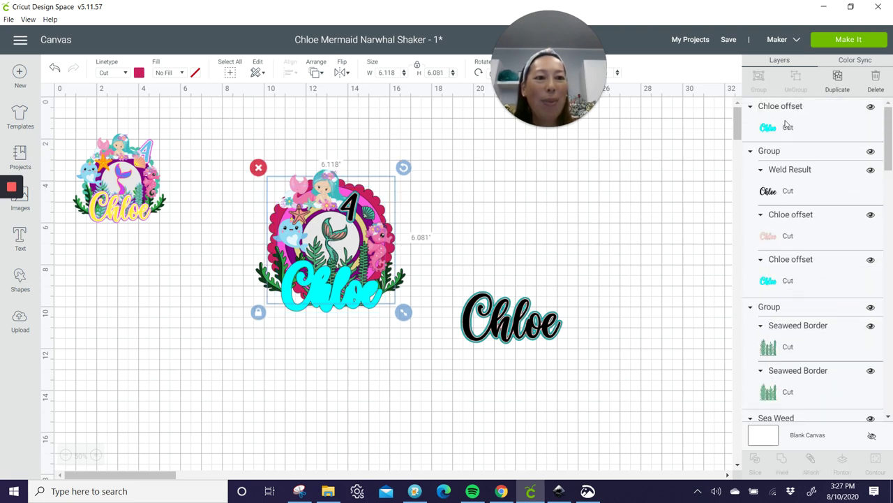
pyautogui.keyDown('shift'); pyautogui.click(787, 124); pyautogui.keyUp('shift')
pyautogui.click(782, 461)
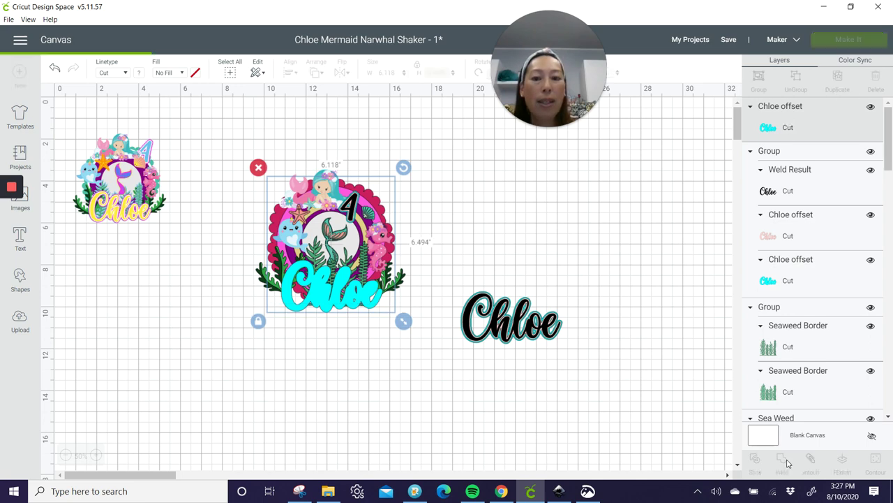
# Realign the welded backing with the shaker, send it to the back and place the layered name over its lower edge.
pyautogui.moveTo(370, 235); pyautogui.dragTo(610, 217)
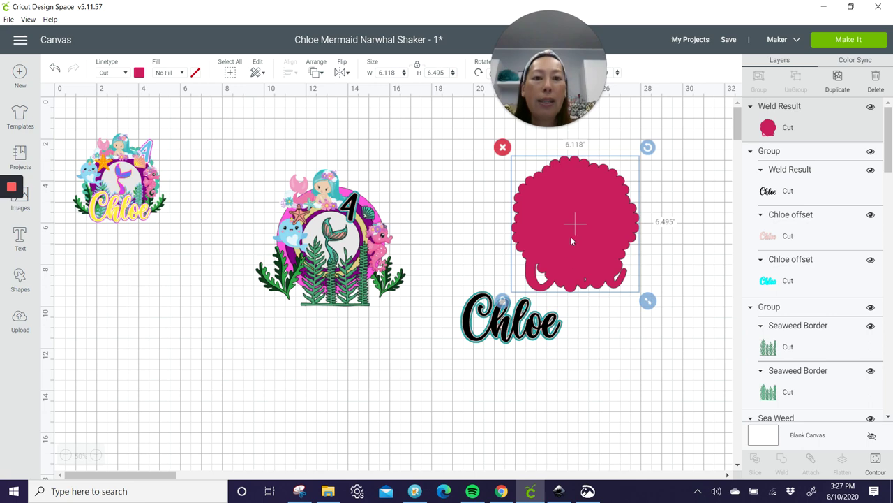
pyautogui.moveTo(611, 199); pyautogui.dragTo(392, 231)
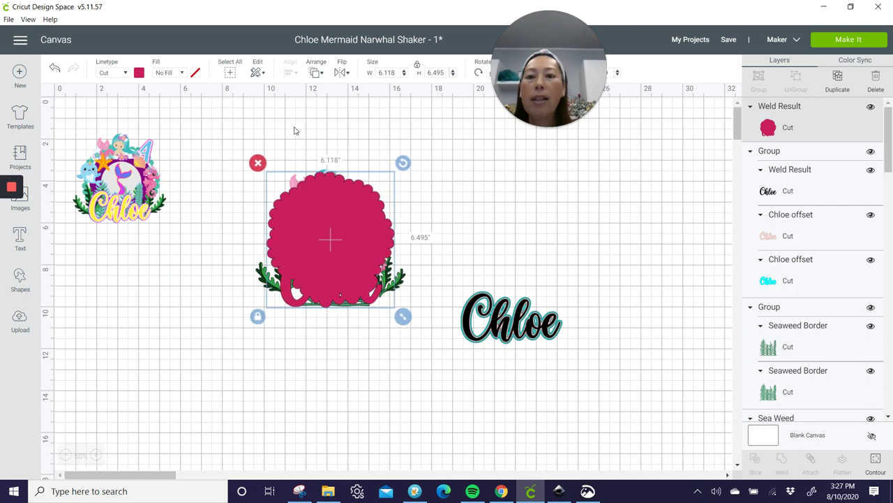
pyautogui.click(318, 72)
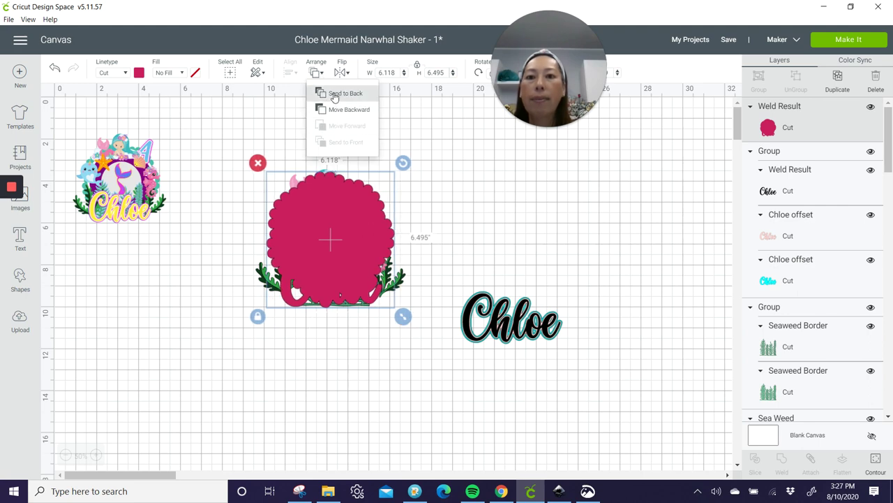
pyautogui.click(337, 93)
pyautogui.moveTo(565, 325); pyautogui.dragTo(350, 298)
pyautogui.click(337, 373)
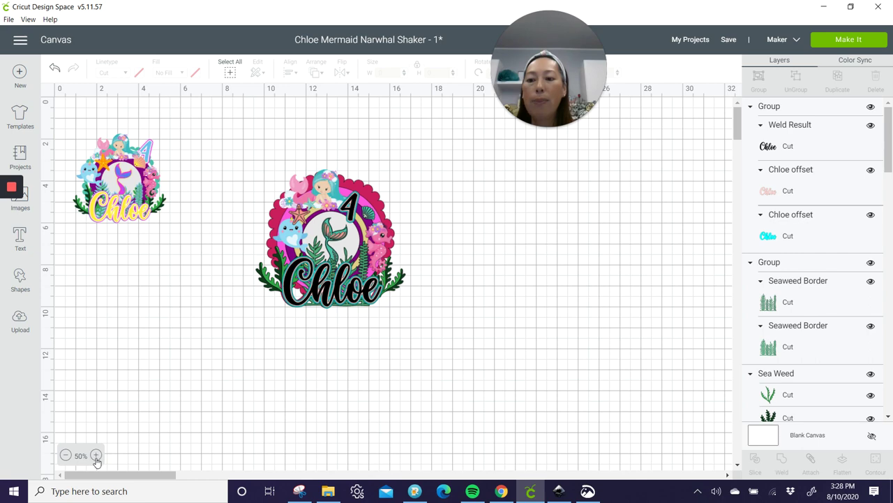
pyautogui.click(97, 455)
pyautogui.click(96, 455)
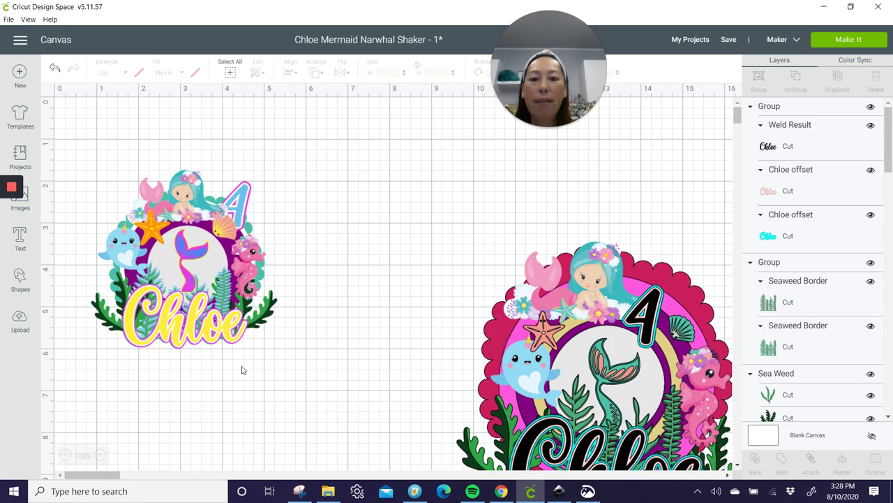
pyautogui.scroll(-2, 242, 370)
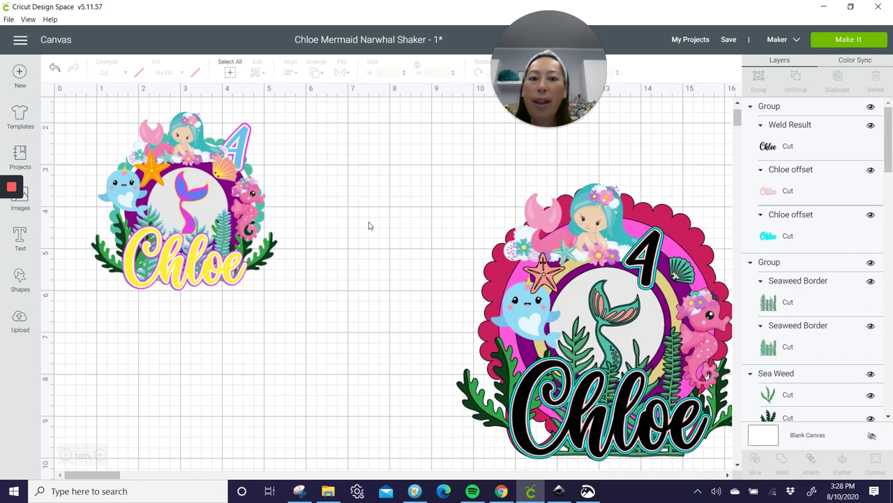
# Move the assembled topper left, and bring the leftover shell, seahorse and seaweed back into place along its outer edge.
pyautogui.moveTo(432, 176); pyautogui.dragTo(668, 447)
pyautogui.moveTo(677, 381); pyautogui.dragTo(535, 342)
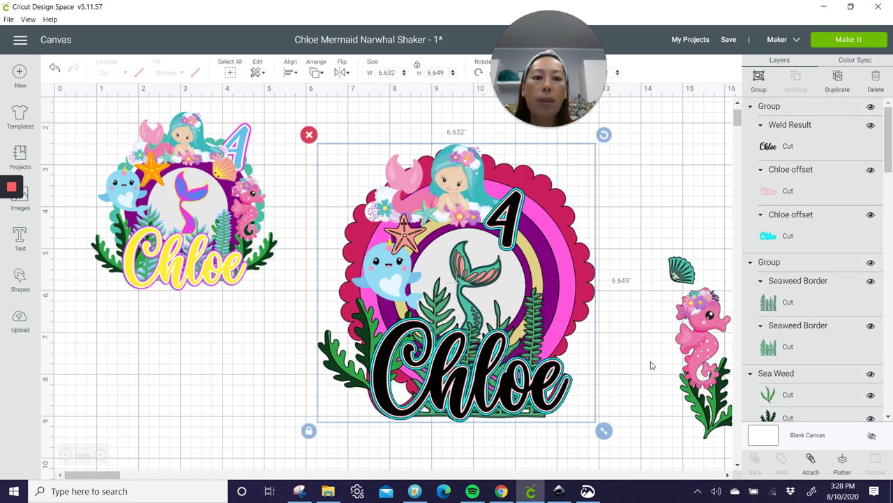
pyautogui.click(668, 234)
pyautogui.moveTo(663, 226); pyautogui.dragTo(731, 432)
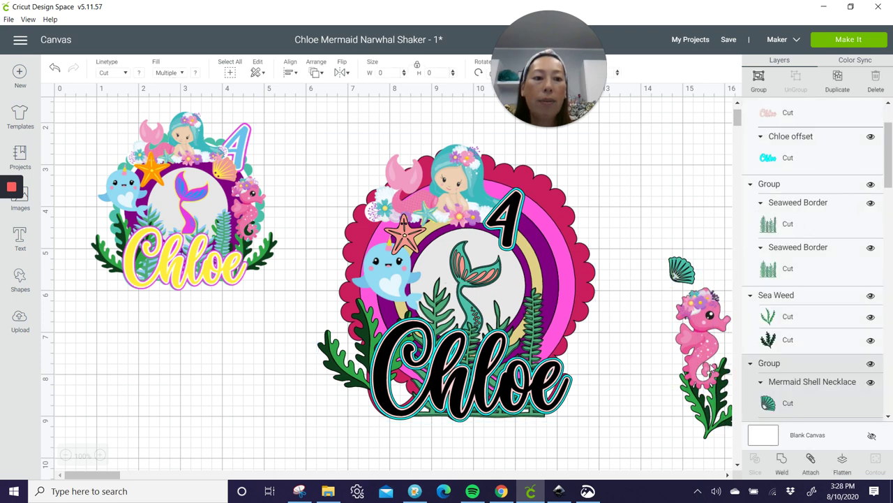
pyautogui.moveTo(685, 356); pyautogui.dragTo(549, 306)
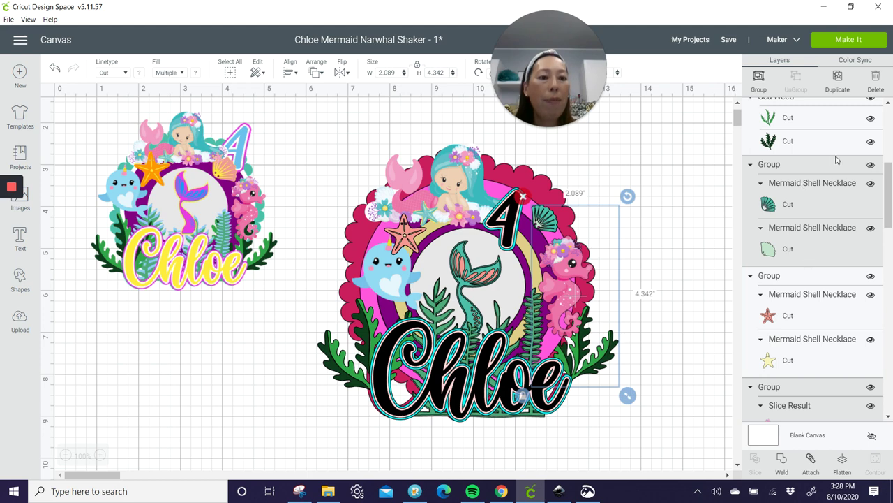
pyautogui.click(706, 257)
# Recolour the starfish's top layer orange and its backing layer light blue.
pyautogui.click(809, 321)
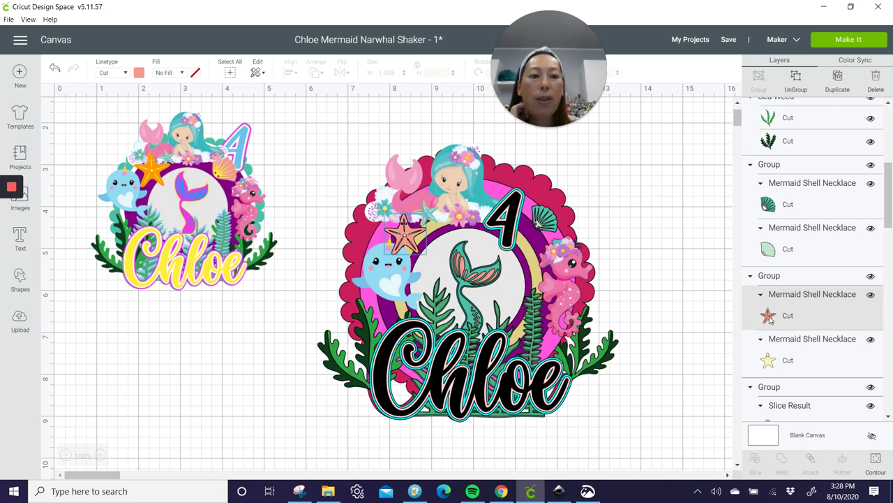
pyautogui.click(139, 73)
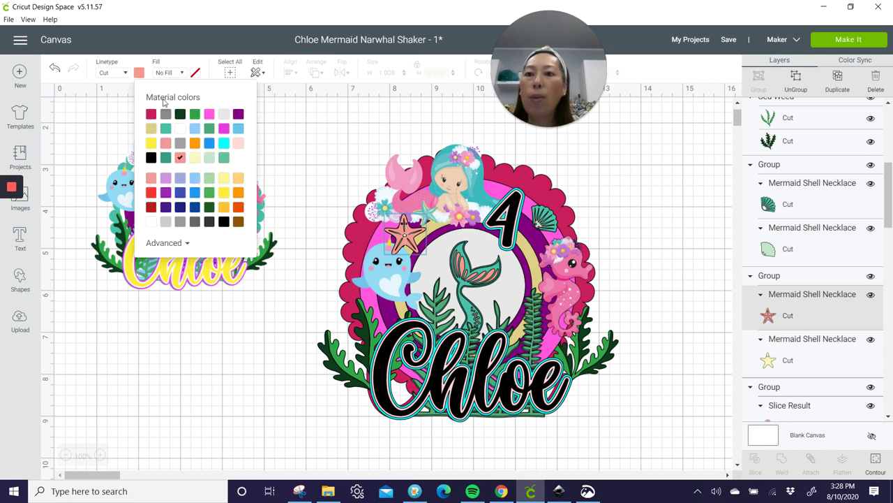
pyautogui.click(195, 142)
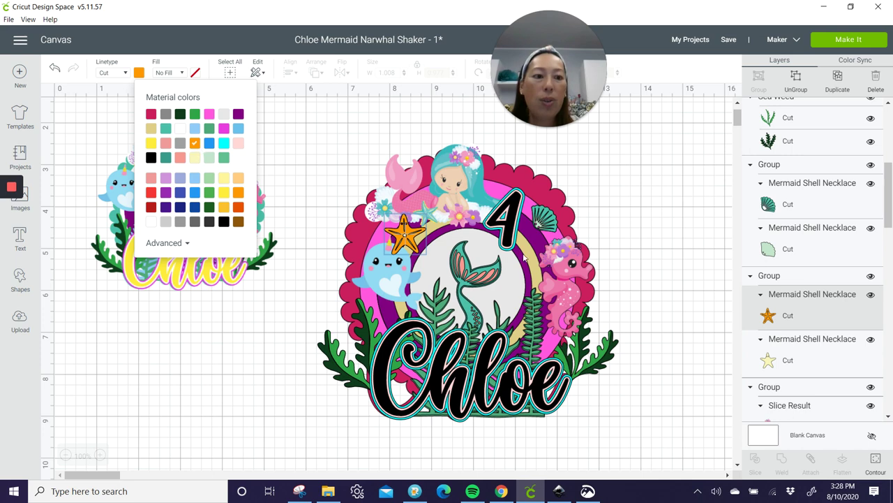
pyautogui.click(788, 358)
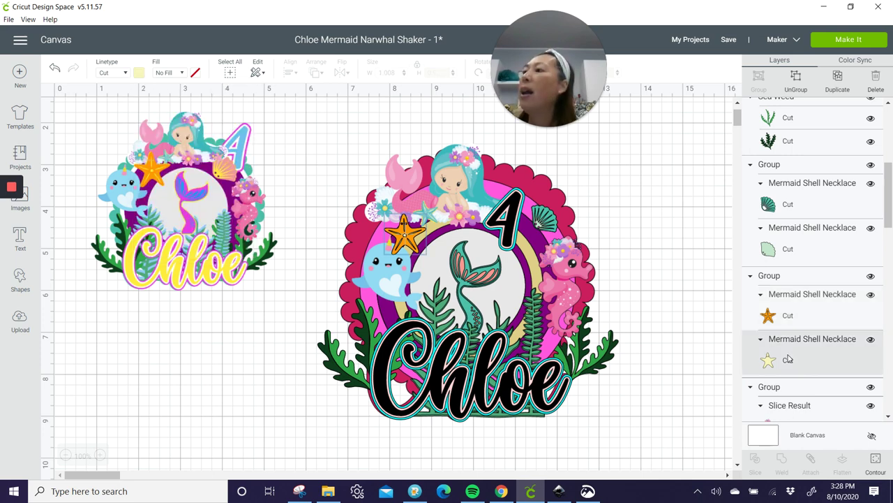
pyautogui.click(143, 76)
pyautogui.click(194, 129)
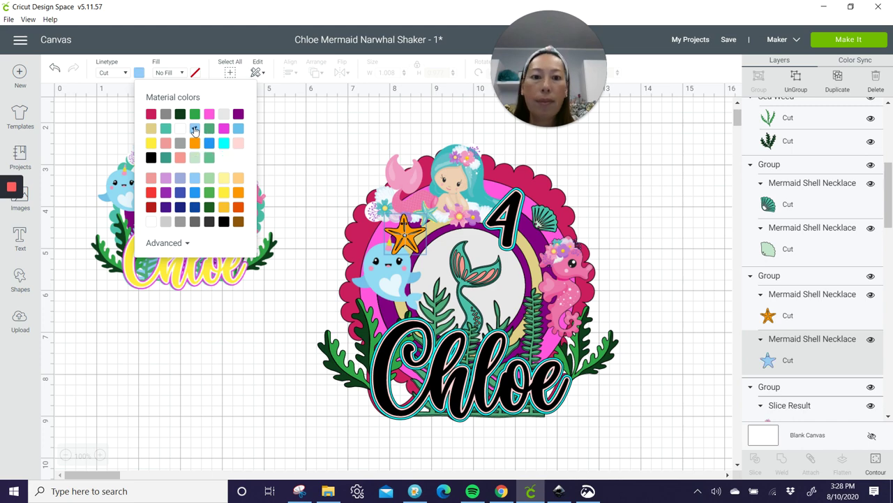
# Recolour the mermaid tail's three layers: salmon pink for the first, cyan for the middle one and blue for the backing.
pyautogui.click(495, 282)
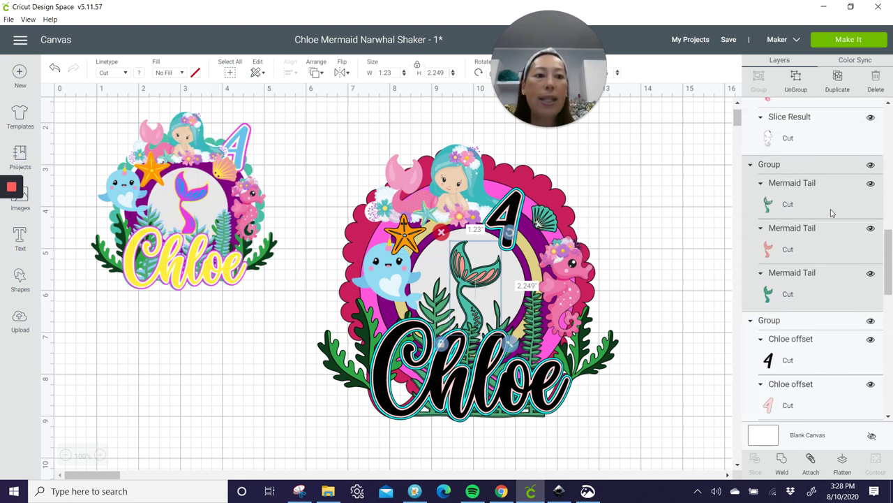
pyautogui.click(794, 203)
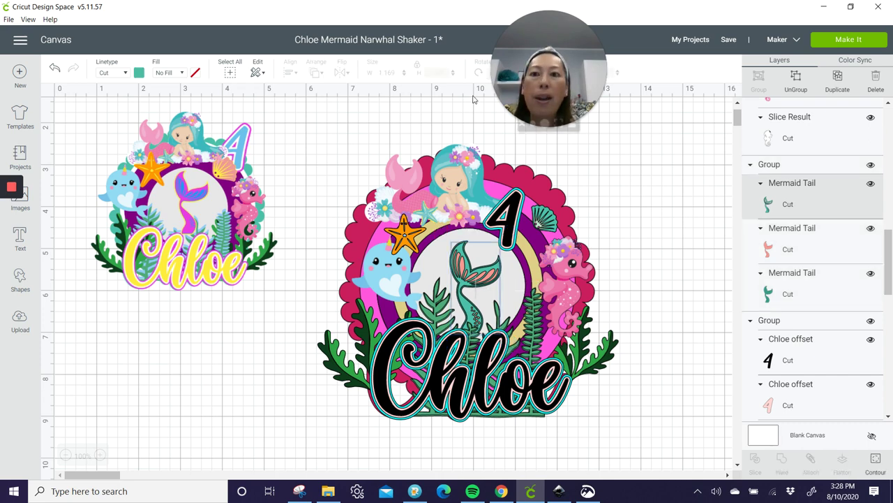
pyautogui.click(140, 73)
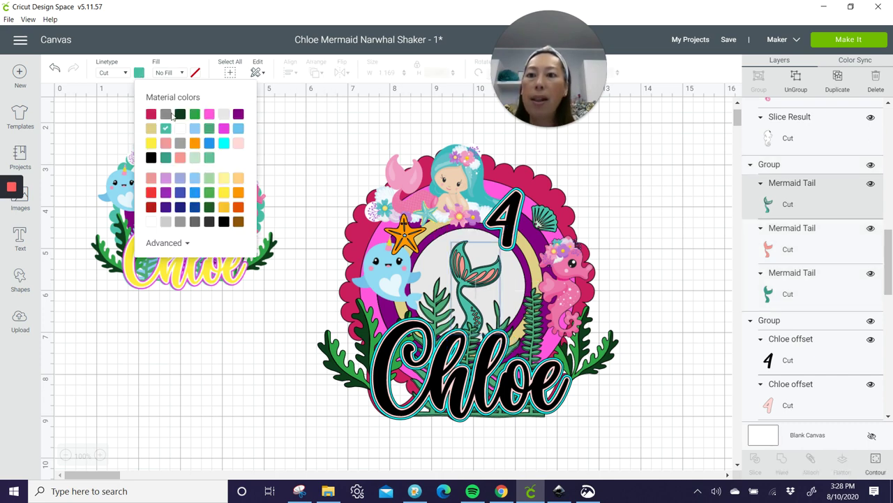
pyautogui.click(165, 143)
pyautogui.click(812, 250)
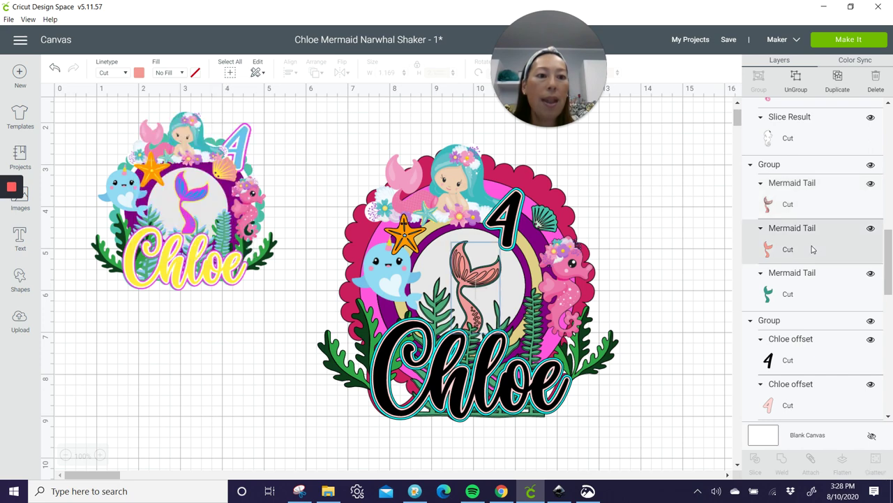
pyautogui.click(140, 73)
pyautogui.click(223, 144)
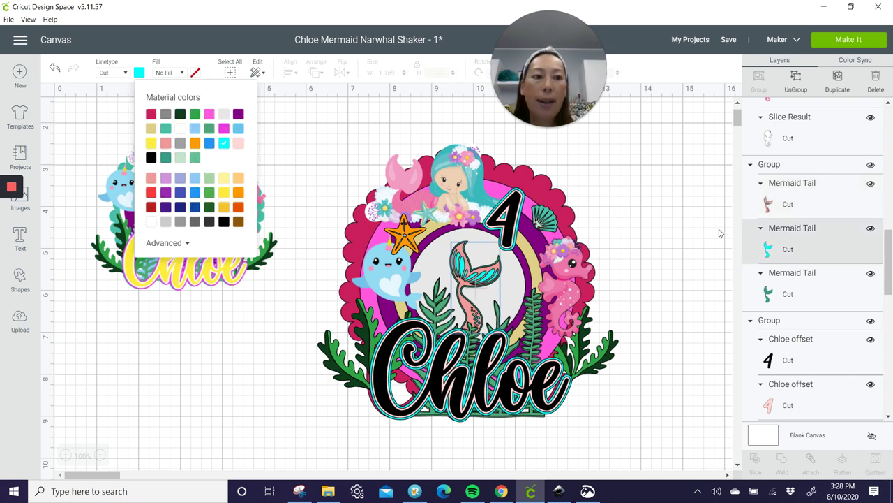
pyautogui.click(791, 293)
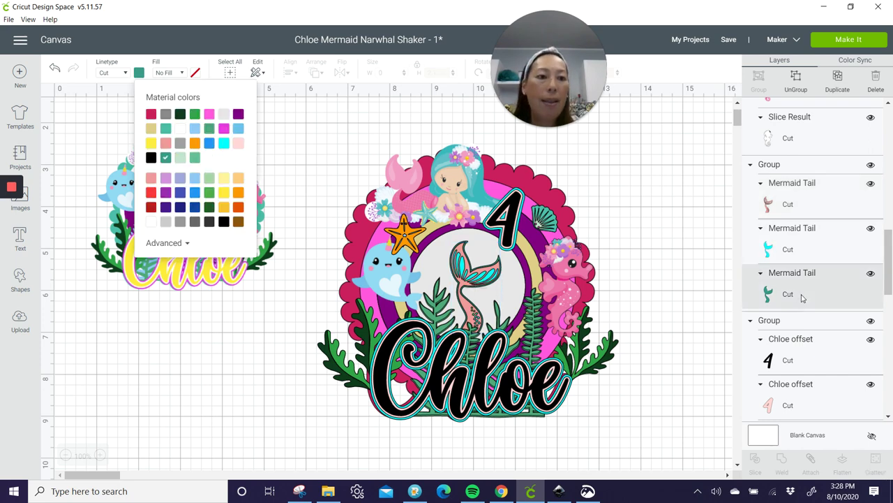
pyautogui.click(139, 74)
pyautogui.click(210, 144)
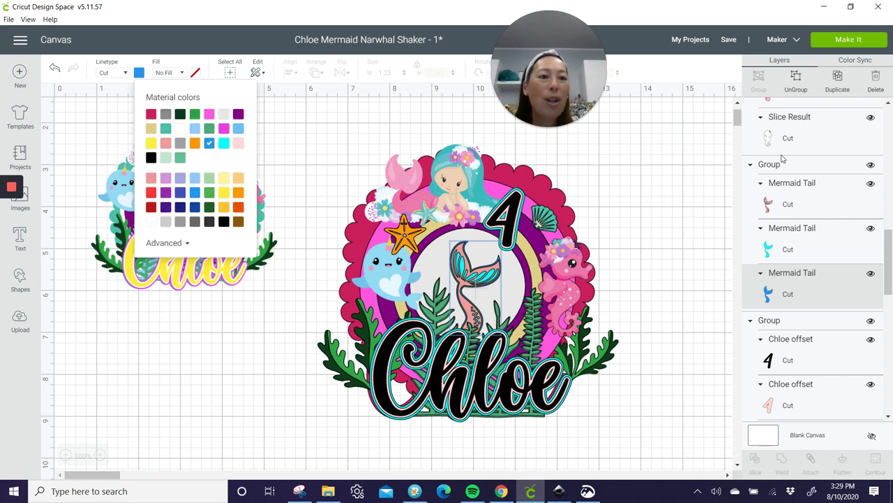
pyautogui.scroll(-3, 788, 357)
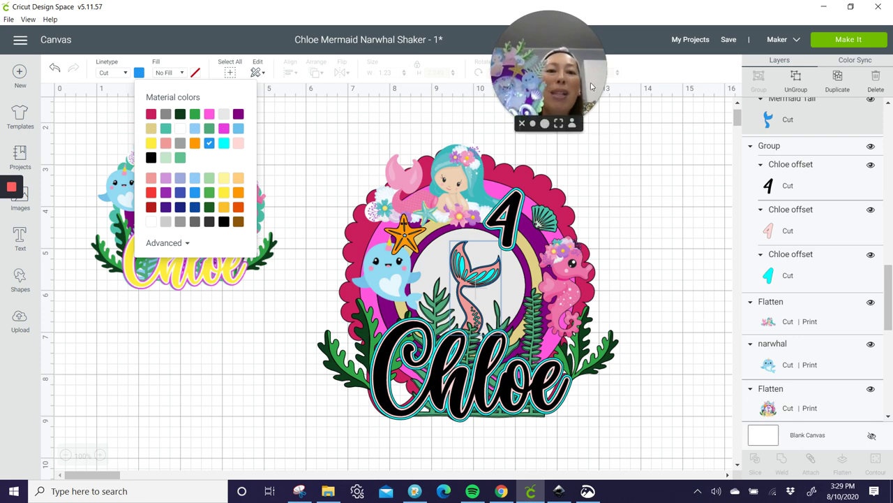
pyautogui.moveTo(576, 88)
pyautogui.moveTo(577, 88); pyautogui.dragTo(473, 166)
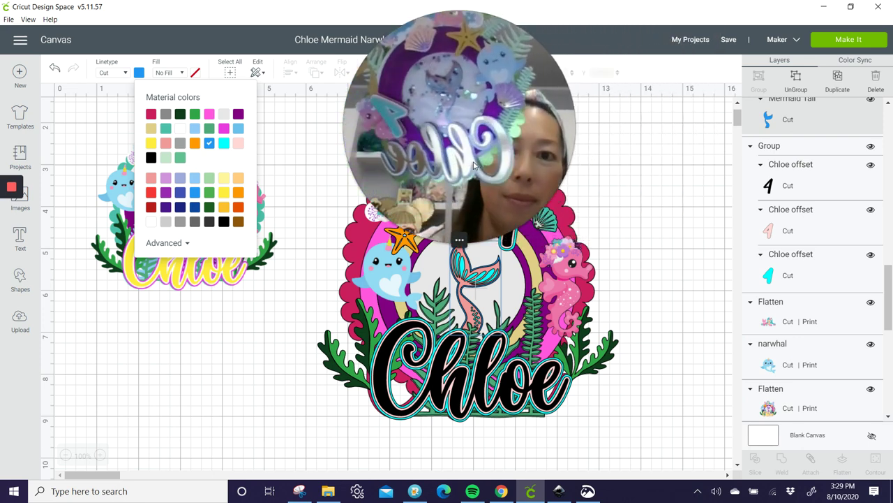